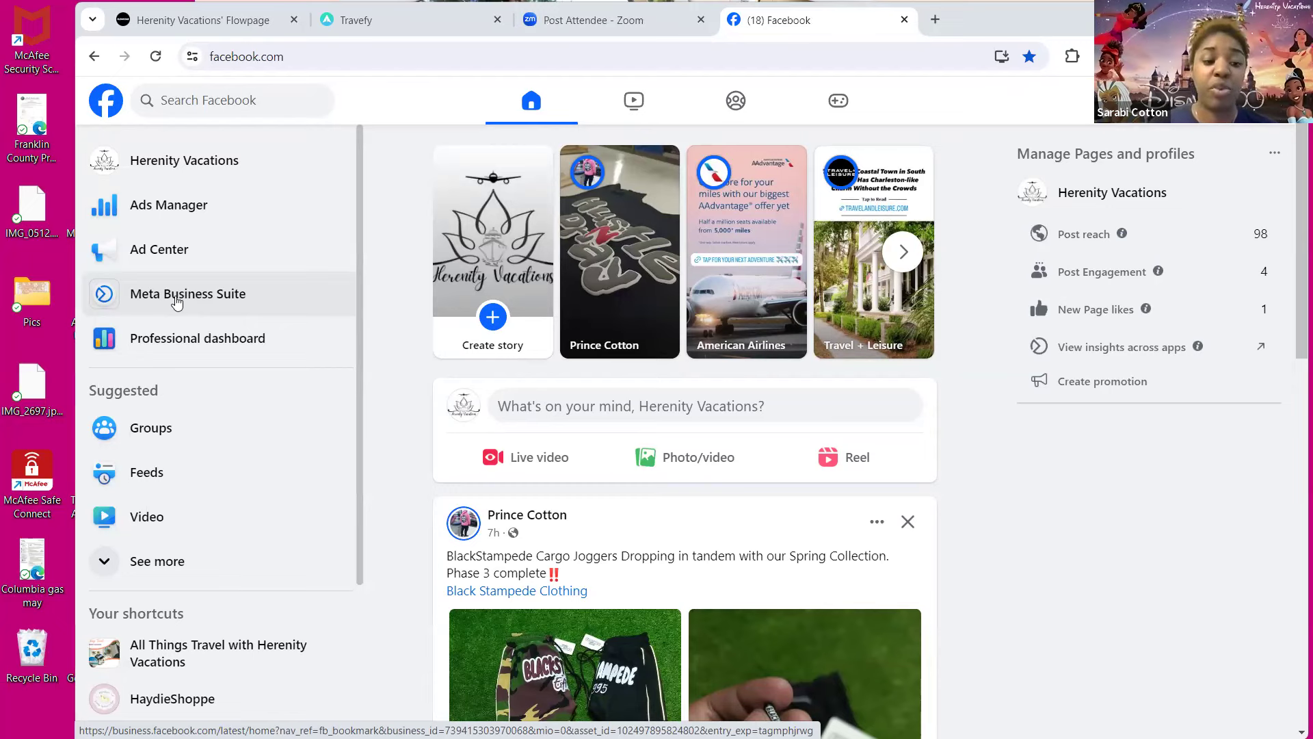
Open Meta Business Suite and review the business accounts and pages available in the account switcher, keeping Herenity Vacations selected.
left_click(162, 300)
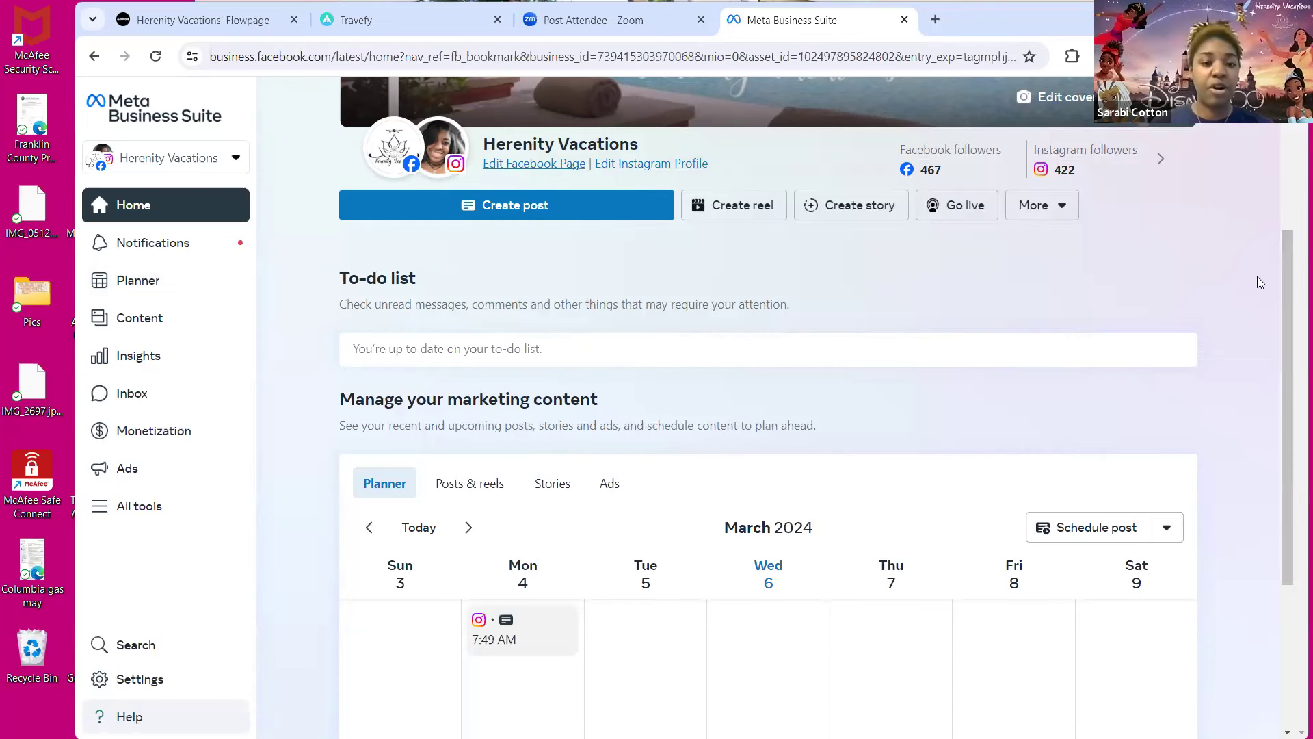
left_click(233, 160)
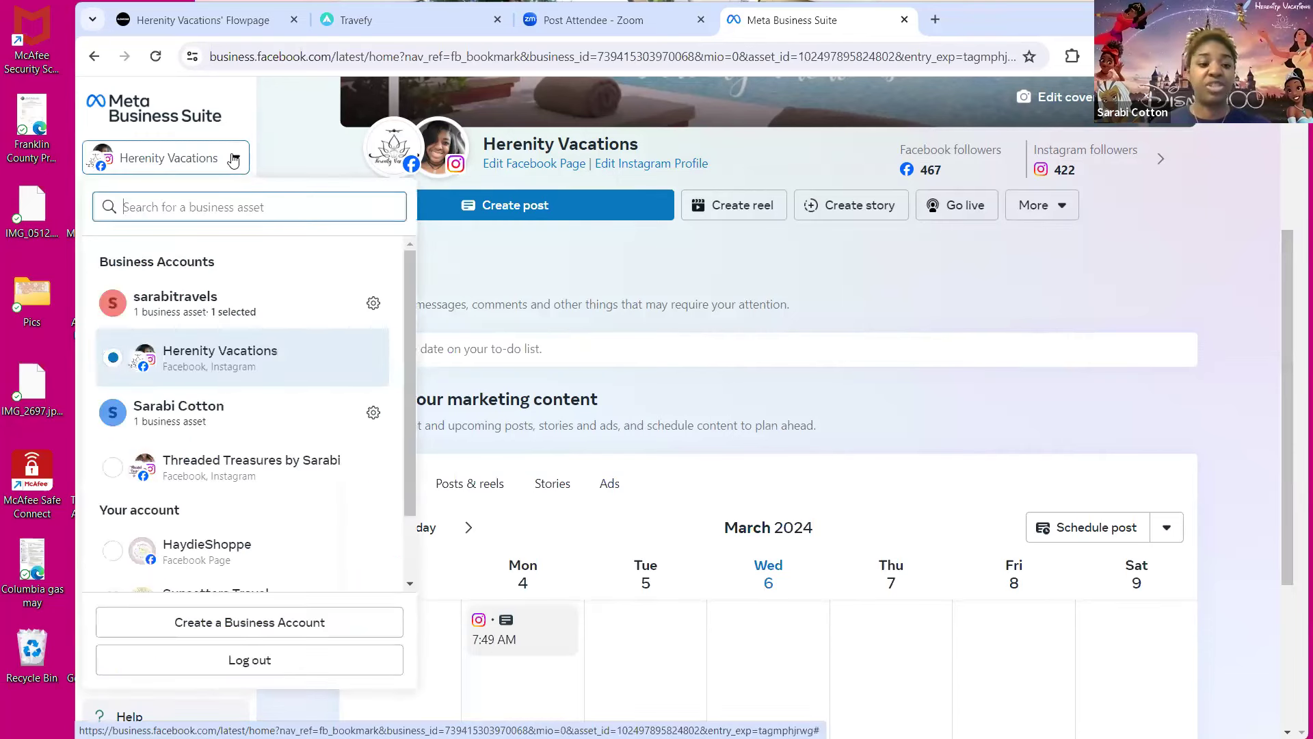
scroll(251, 331, "down", 1)
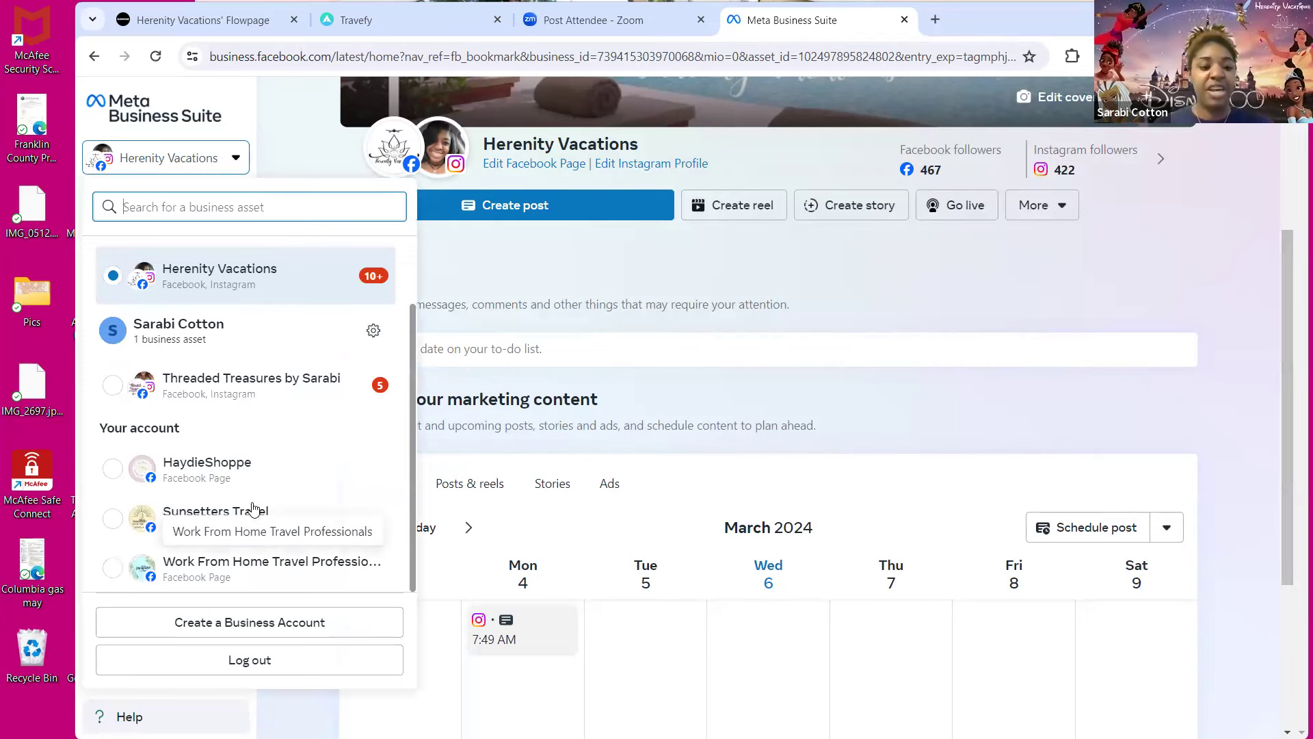
scroll(264, 434, "up", 1)
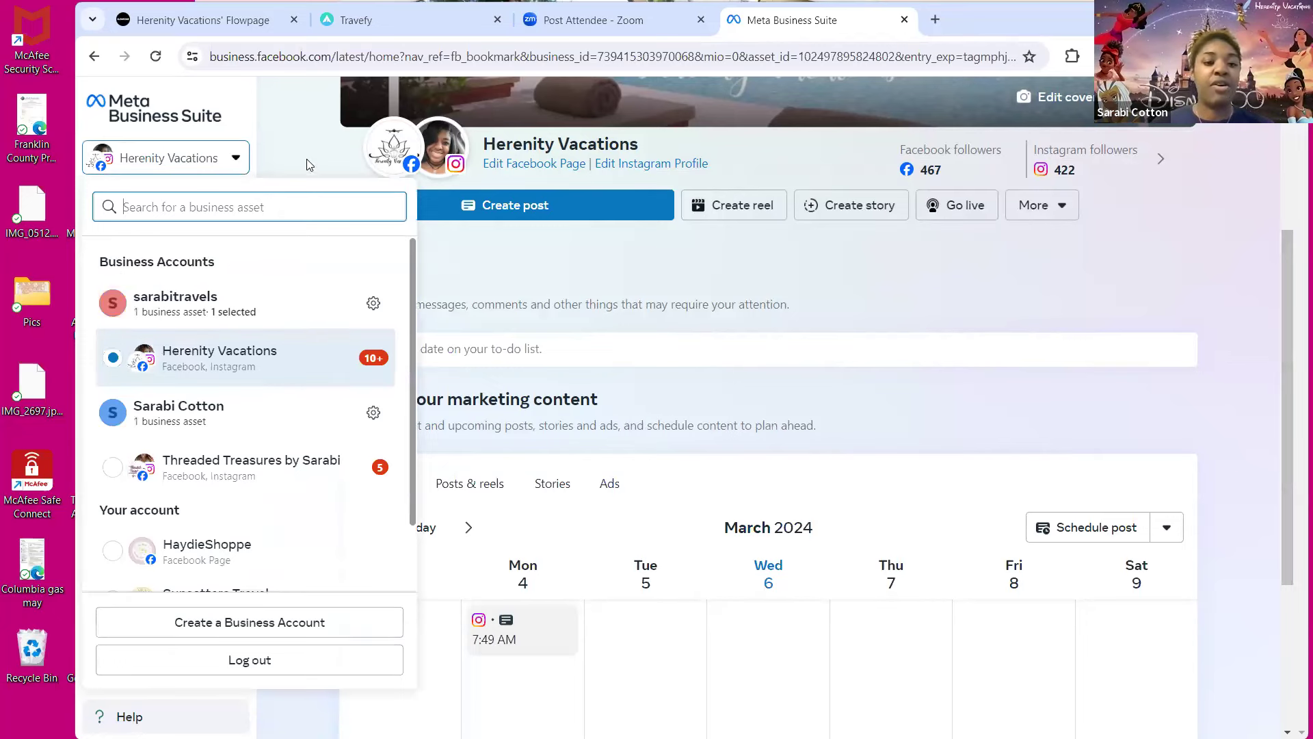
left_click(163, 163)
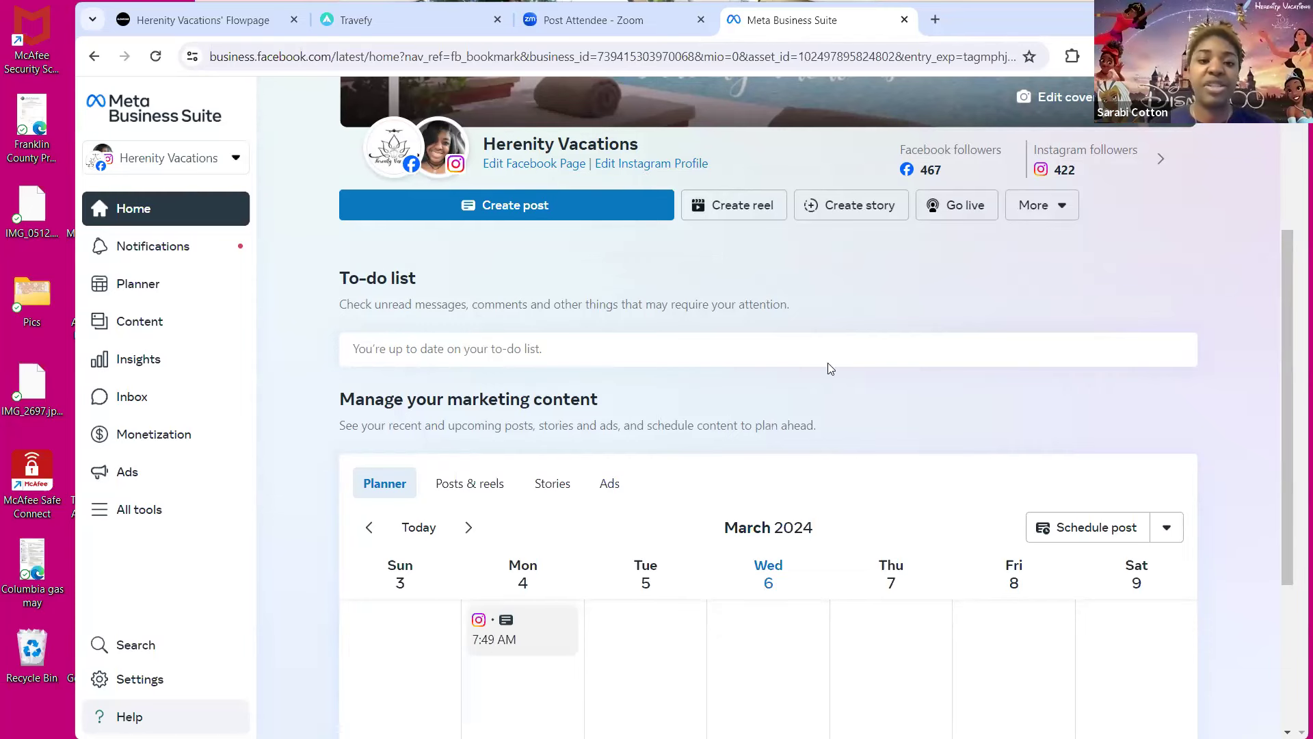
Look over the home page's to-do list, marketing content planner and audience growth sections.
scroll(513, 267, "down", 1)
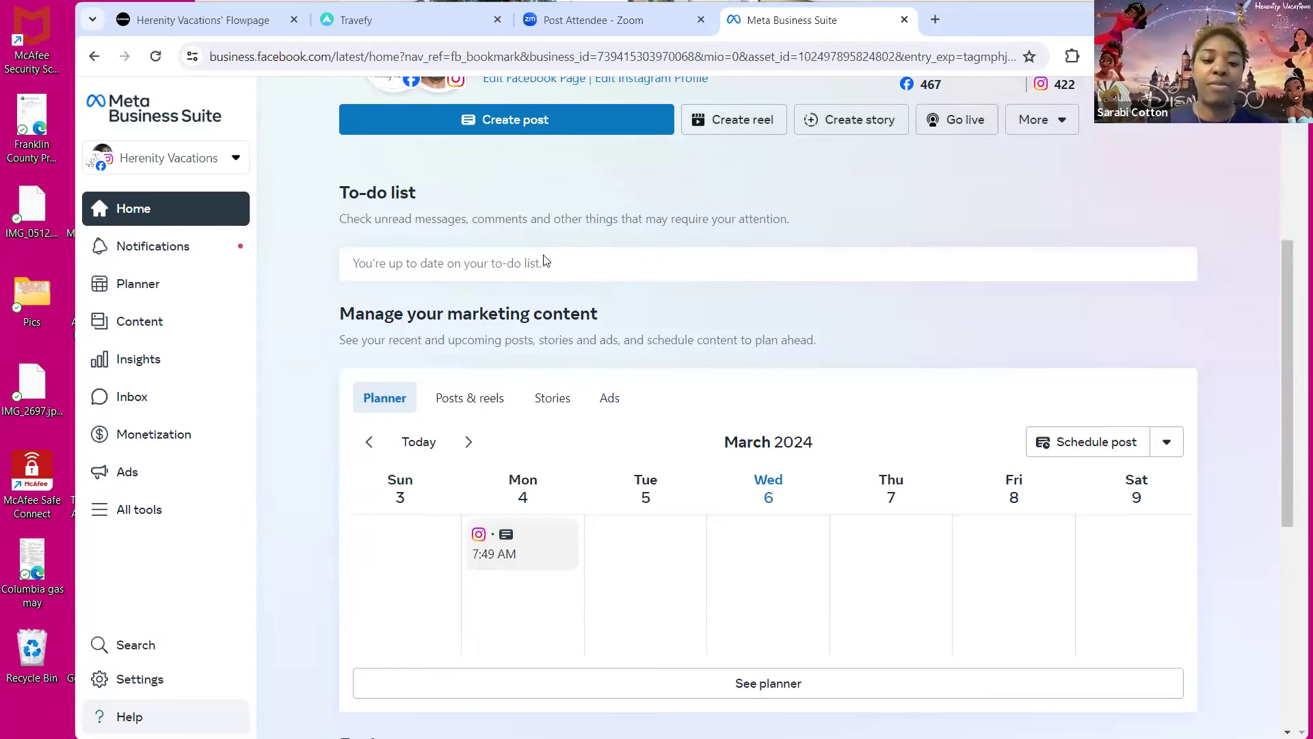
scroll(623, 381, "up", 2)
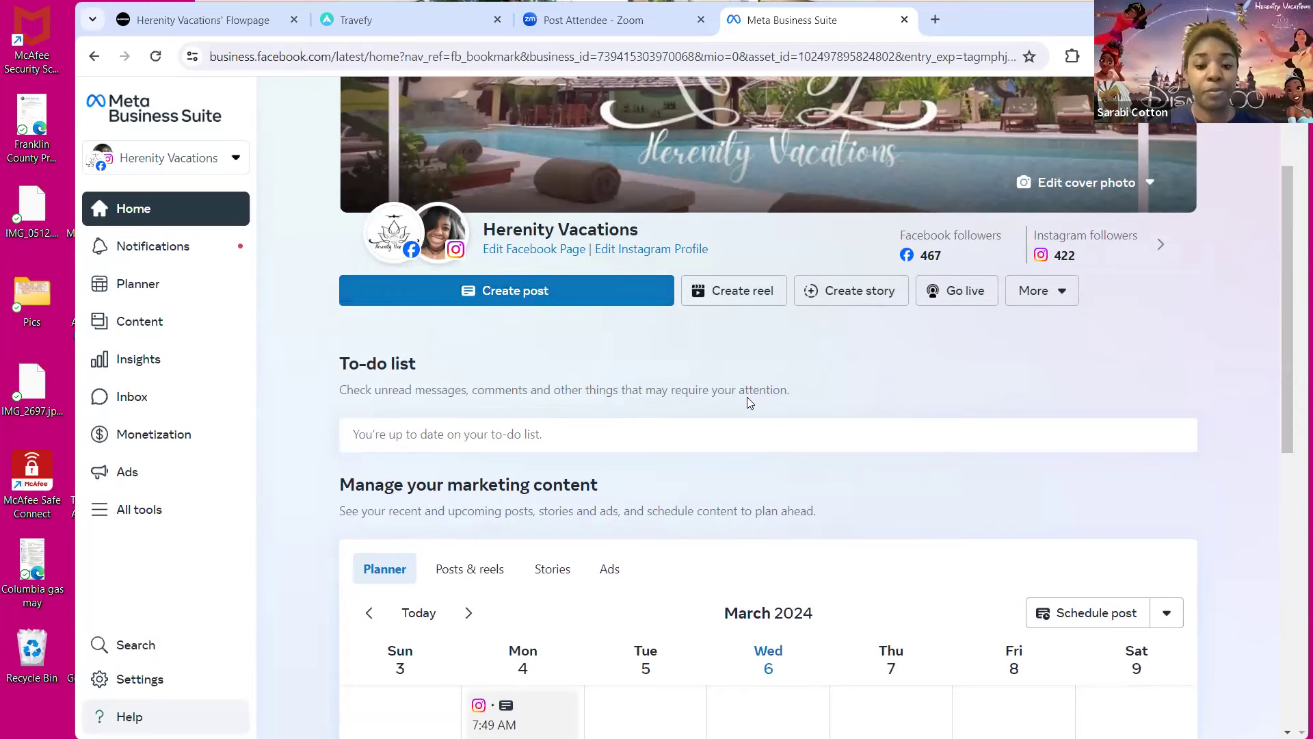
scroll(748, 402, "down", 3)
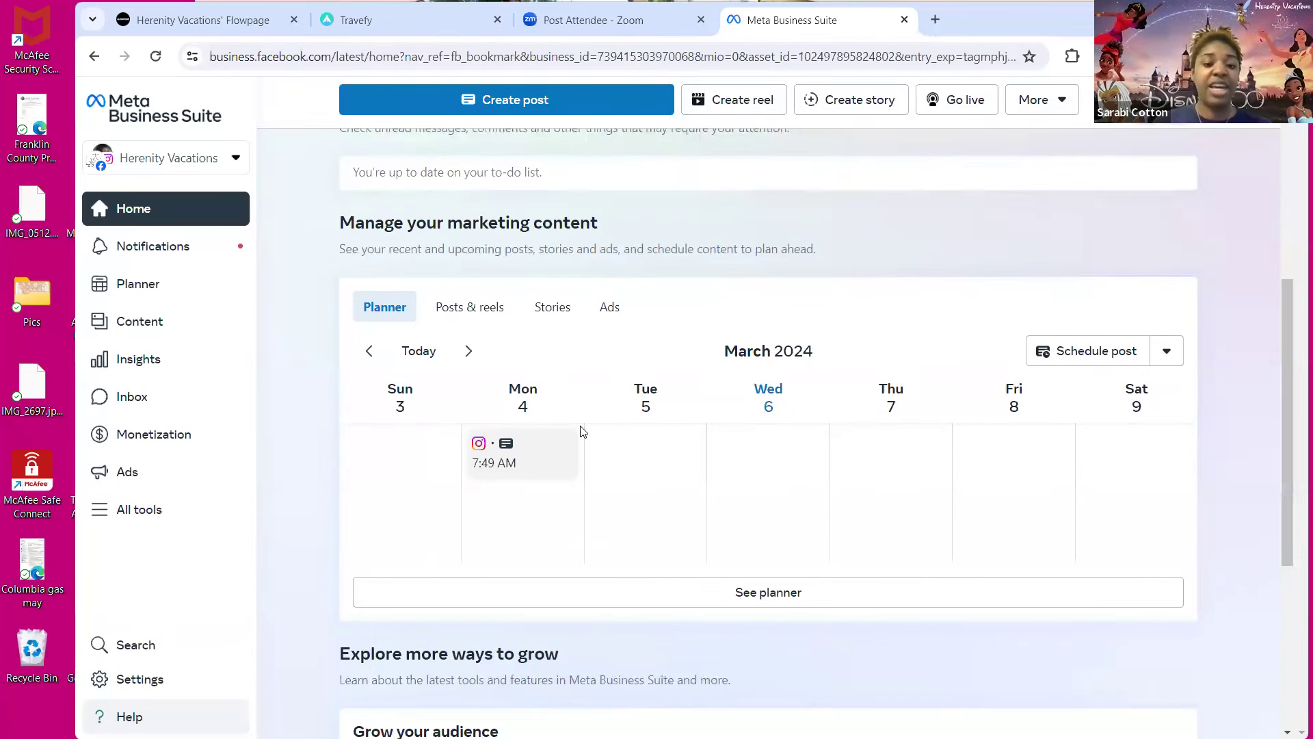
scroll(579, 431, "down", 1)
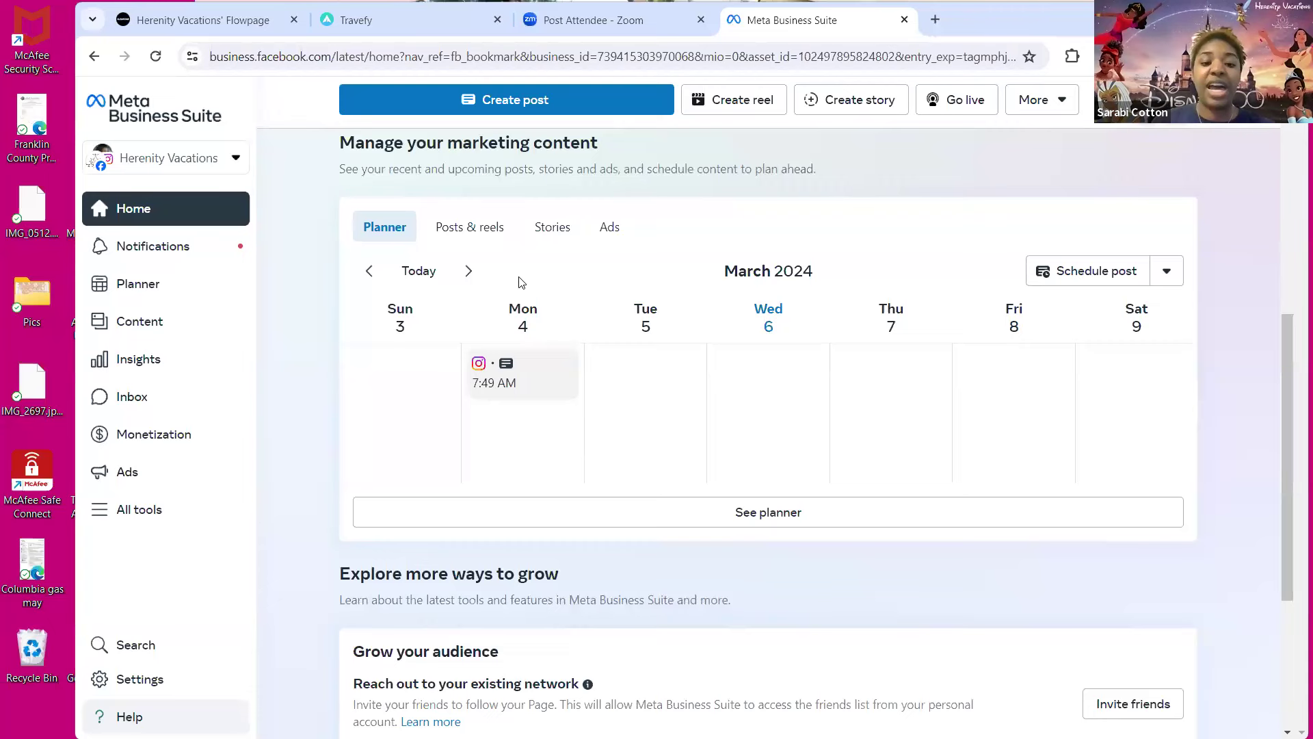
scroll(881, 315, "down", 4)
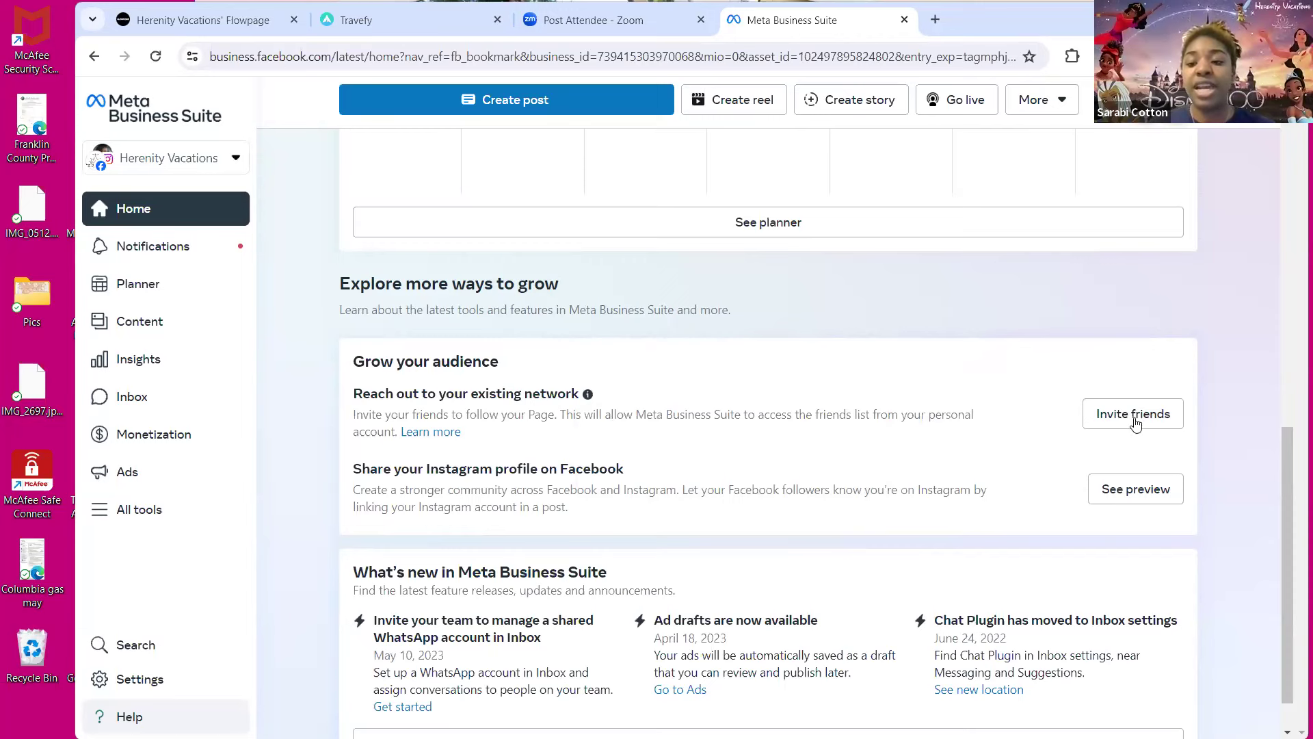
Open the Facebook friend invitations for the Herenity Vacations page, look through the whole friend list, and close it.
left_click(1096, 409)
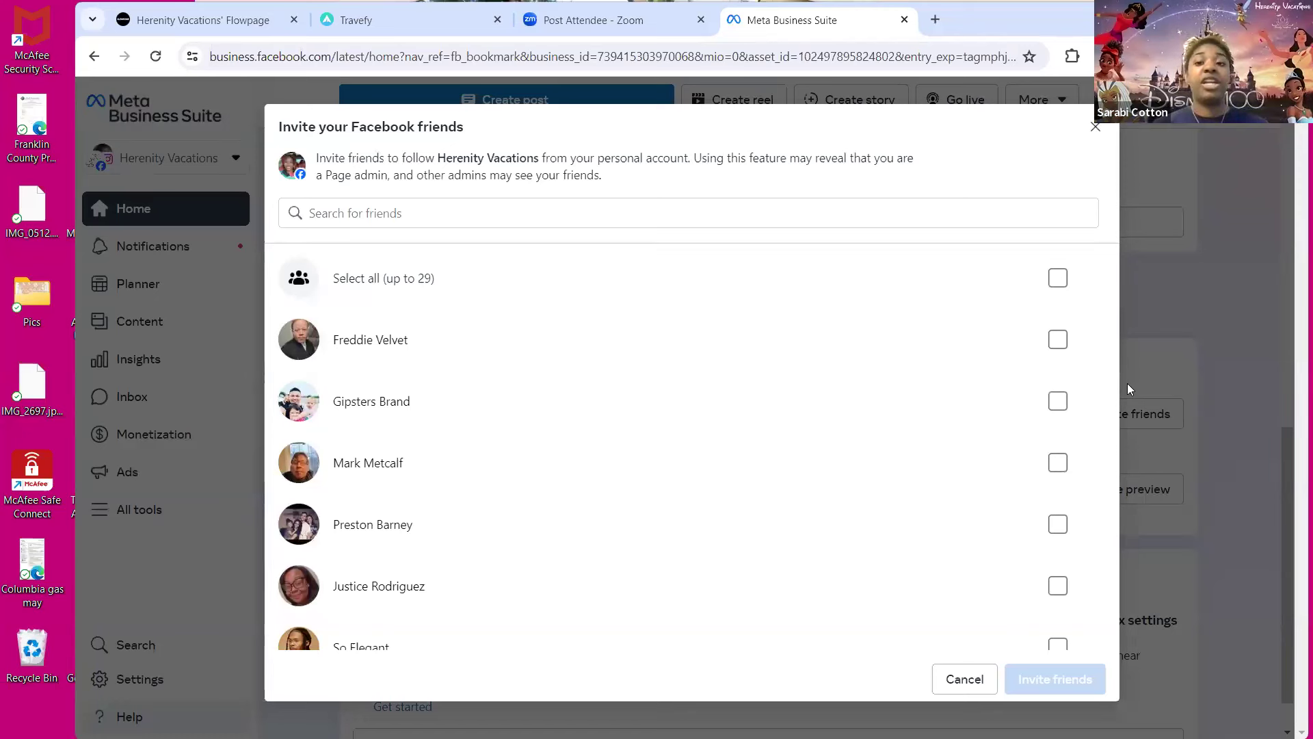
scroll(833, 540, "down", 15)
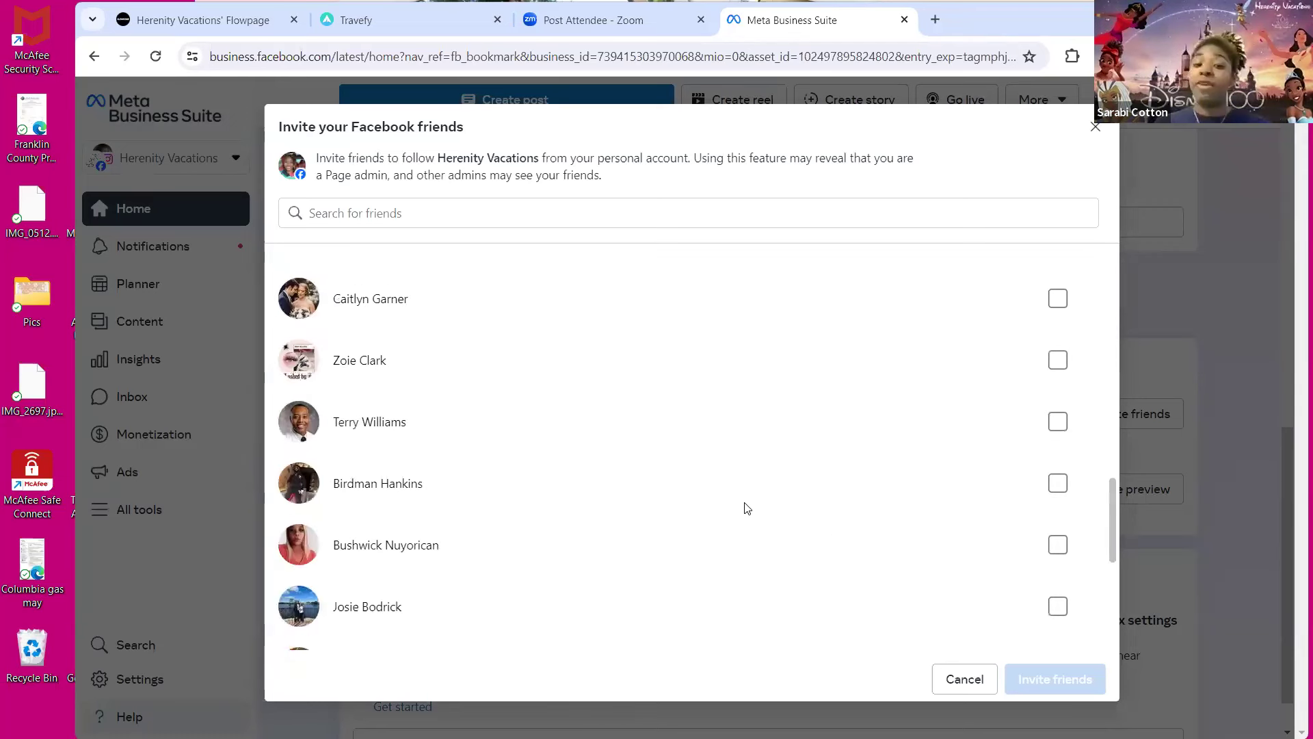
scroll(744, 503, "down", 5)
scroll(1060, 274, "down", 1)
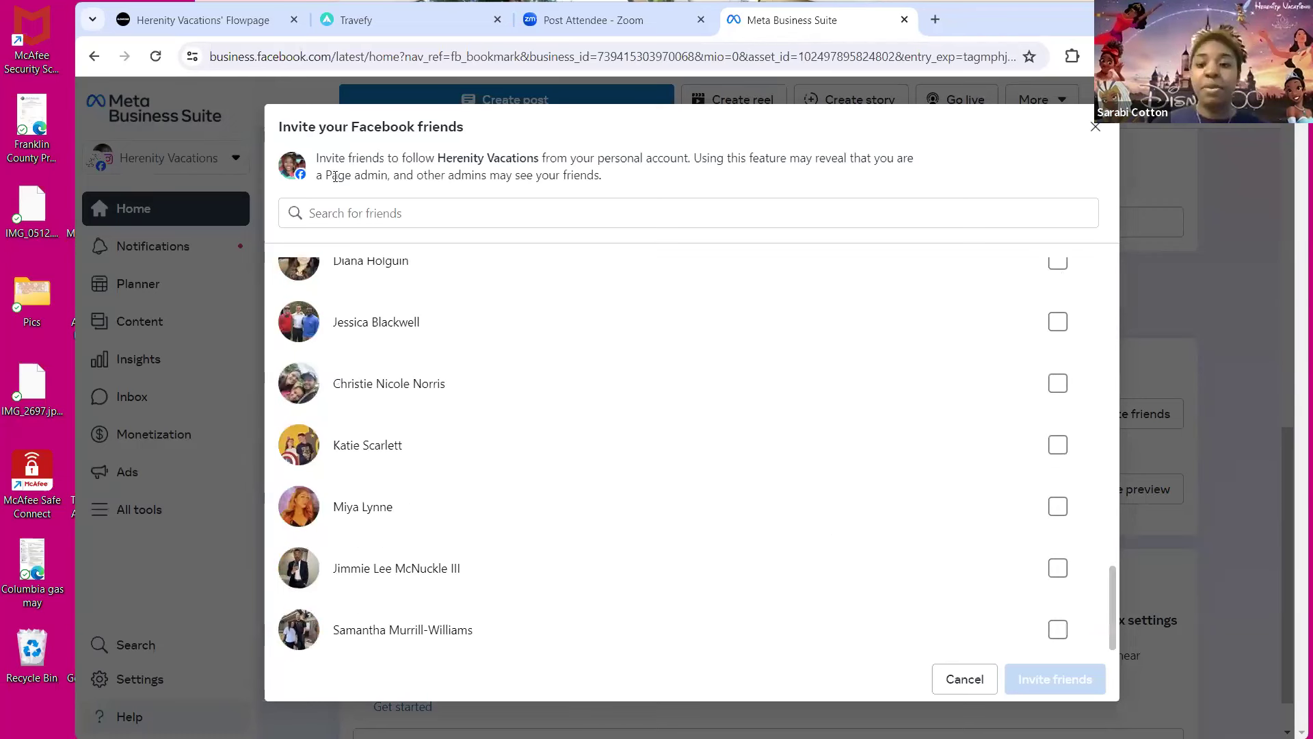
scroll(684, 308, "up", 20)
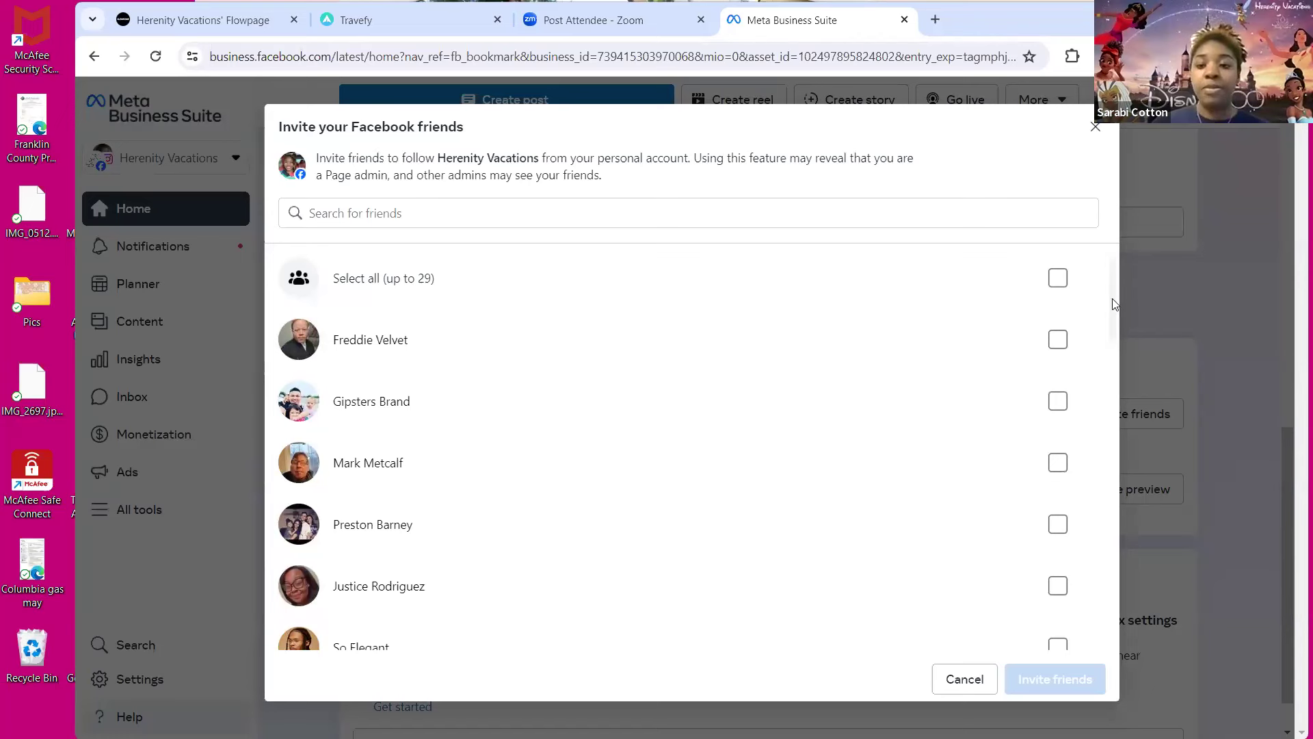
left_click(1058, 278)
key("Return")
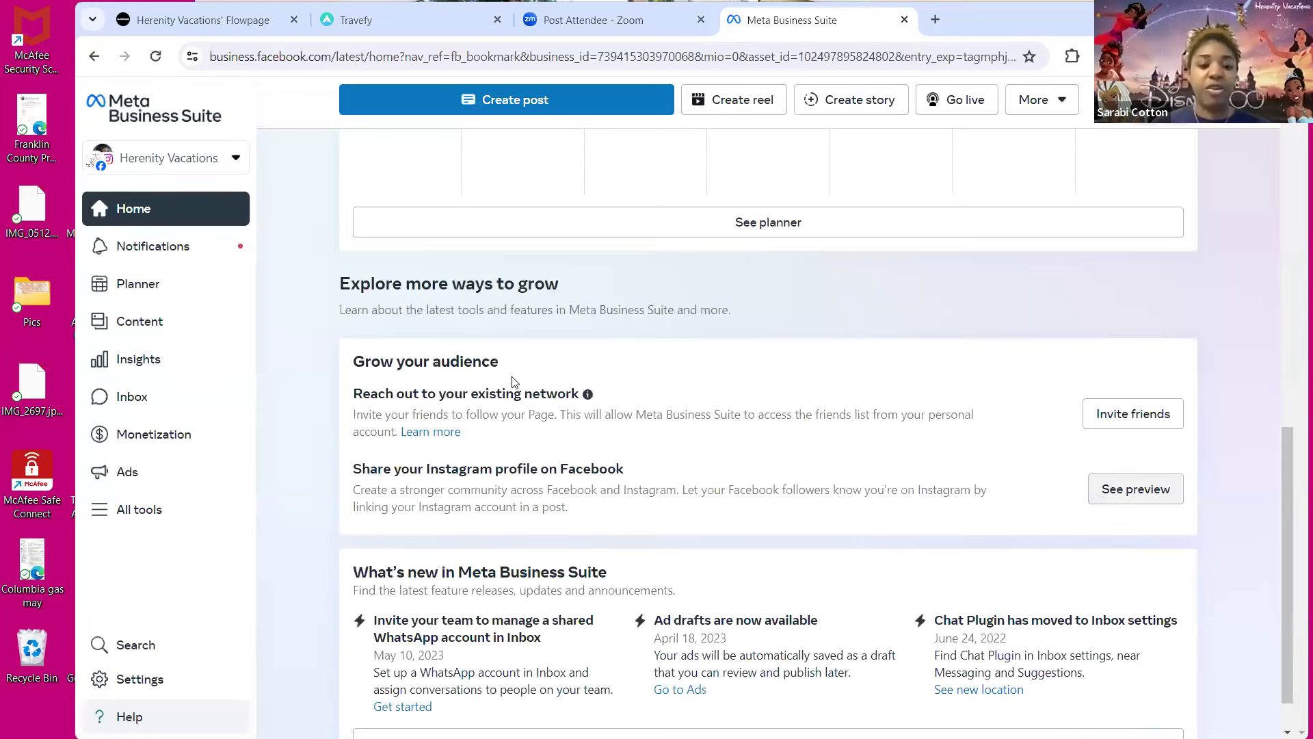
Check the What's new section at the end of the home page, and open the notifications.
scroll(684, 520, "down", 1)
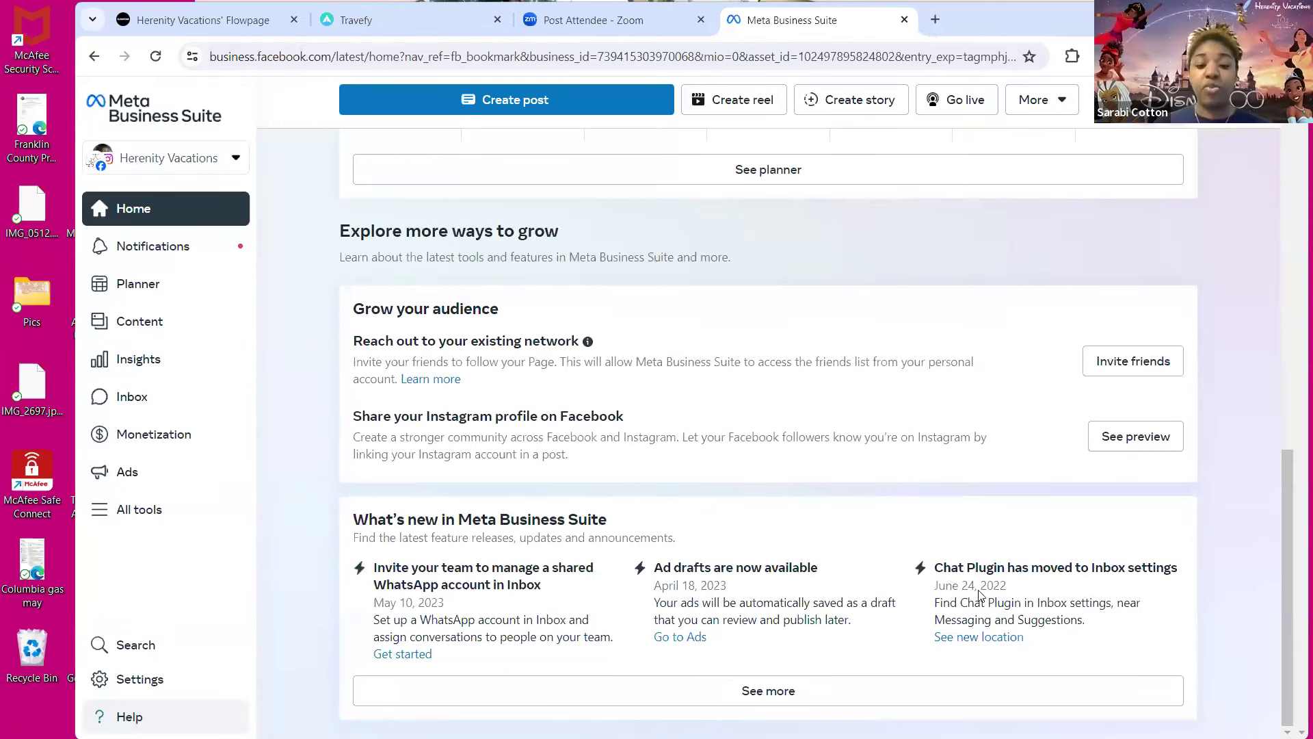
scroll(626, 435, "up", 5)
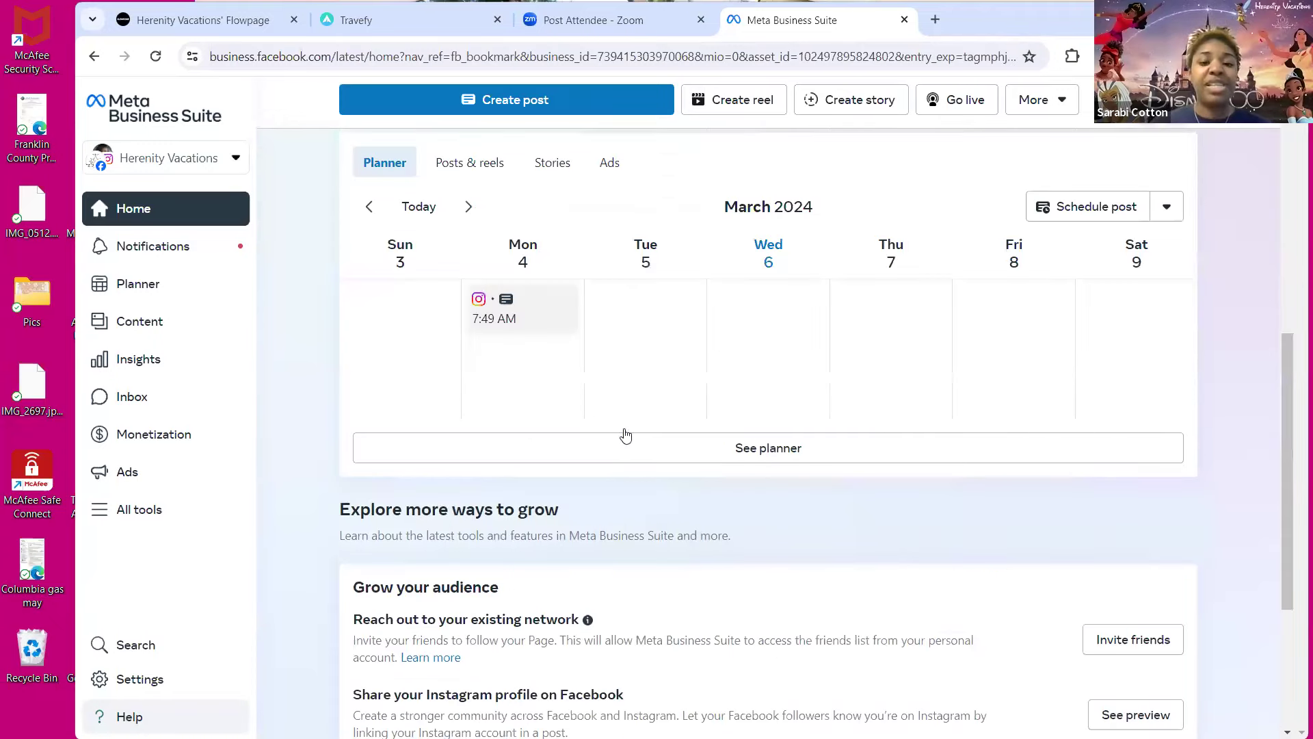
scroll(883, 625, "up", 8)
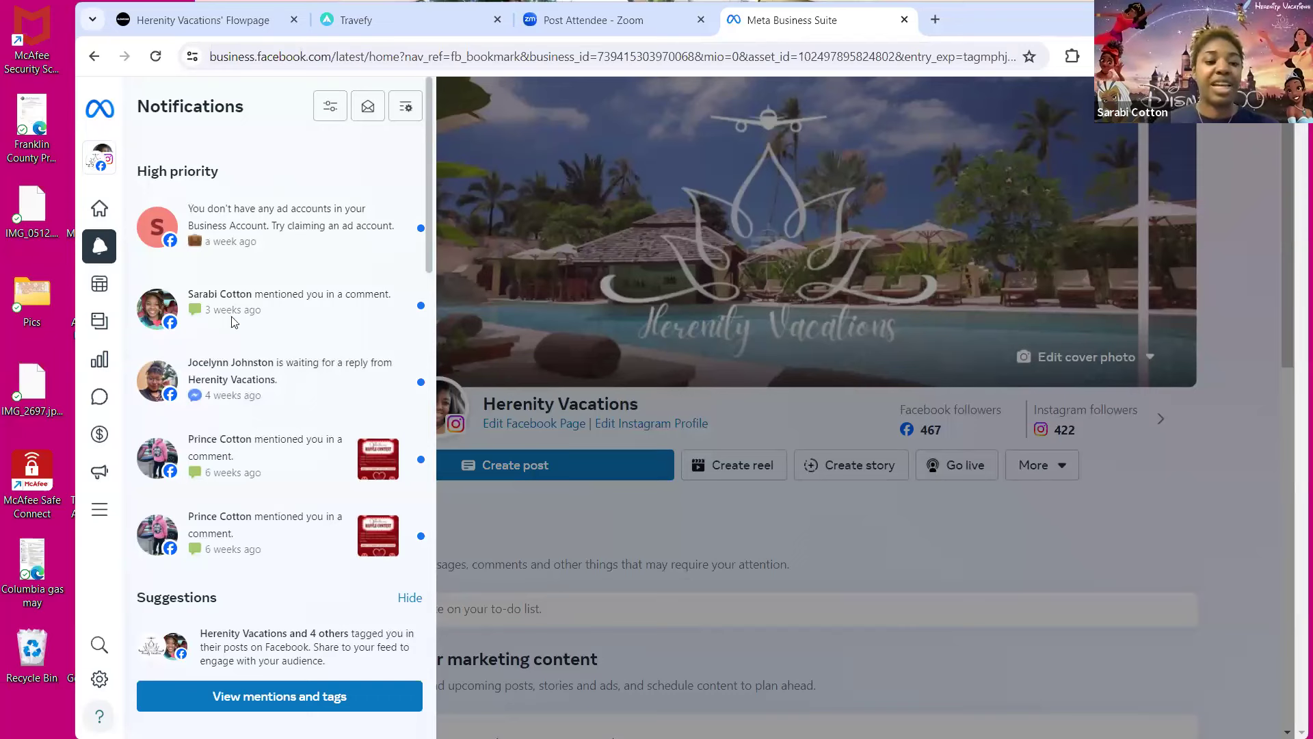
Look through the high-priority notifications, suggestions and other notifications for the page.
scroll(249, 354, "down", 5)
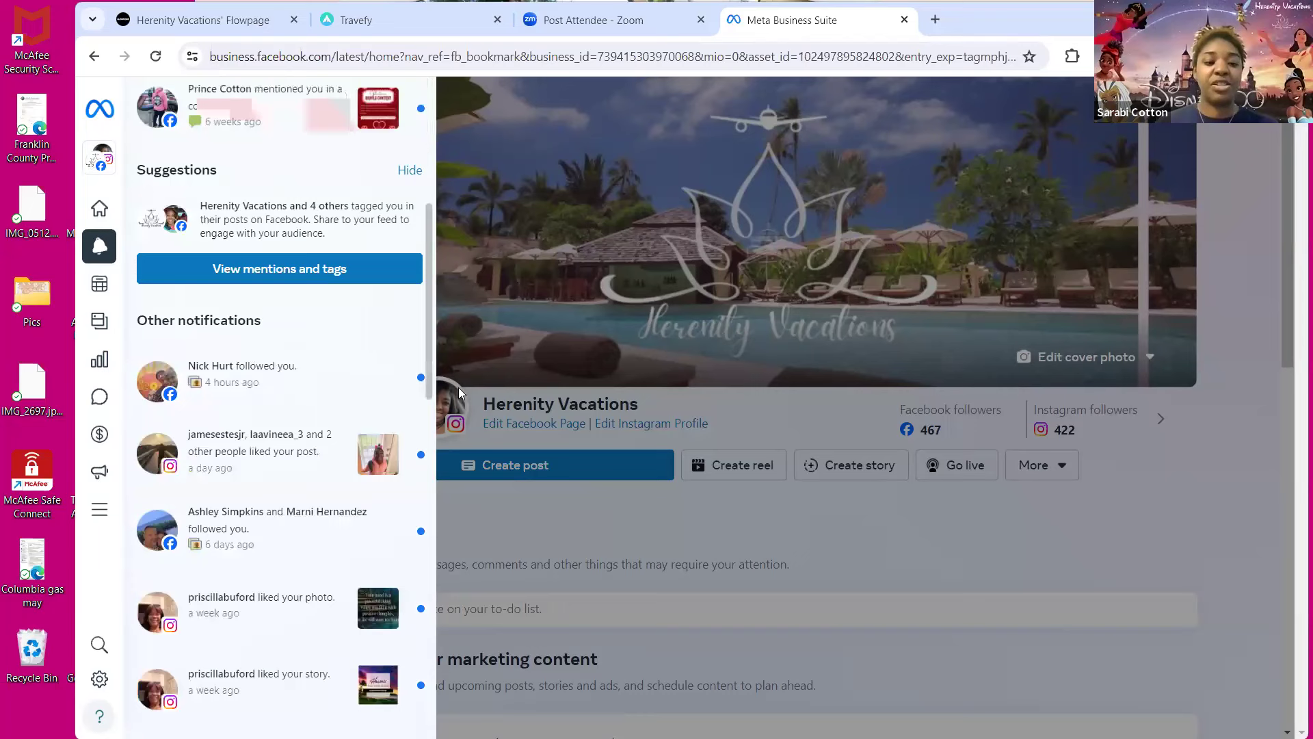
scroll(347, 430, "up", 5)
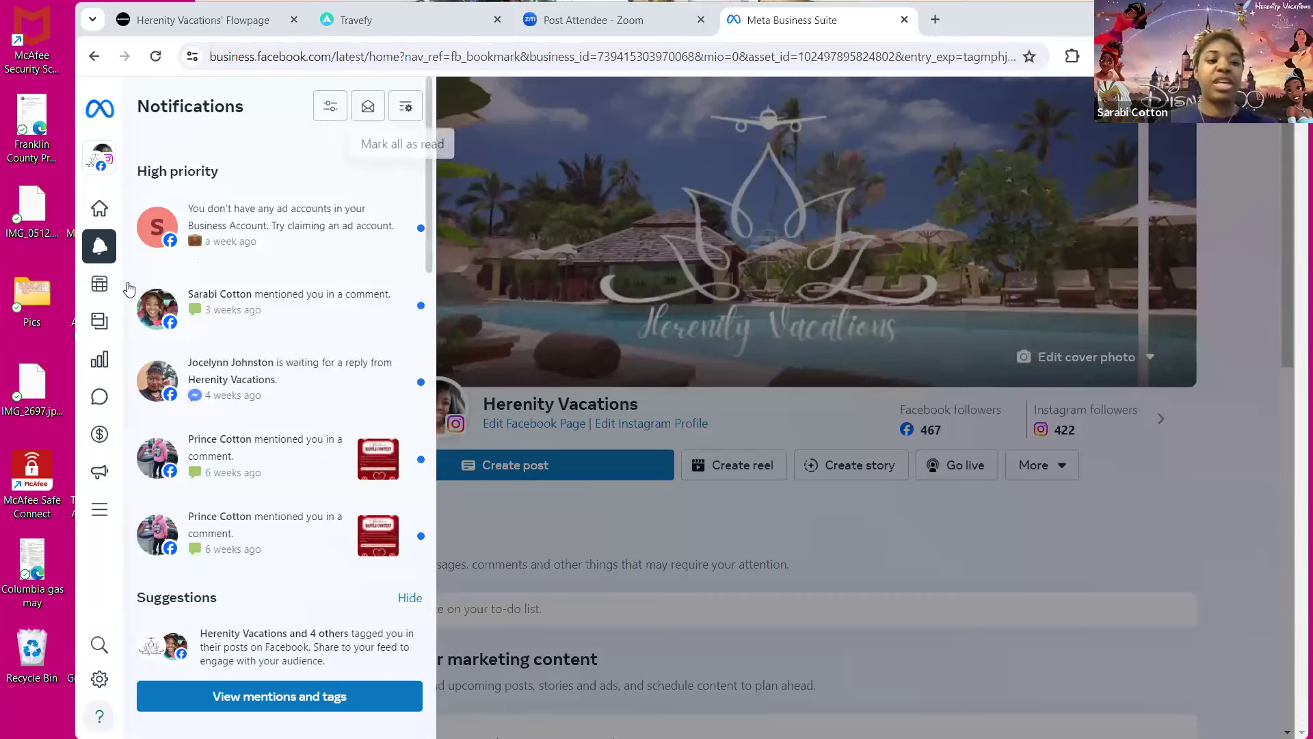
Open the Content section with the list of published posts and reels.
mouse_move(129, 288)
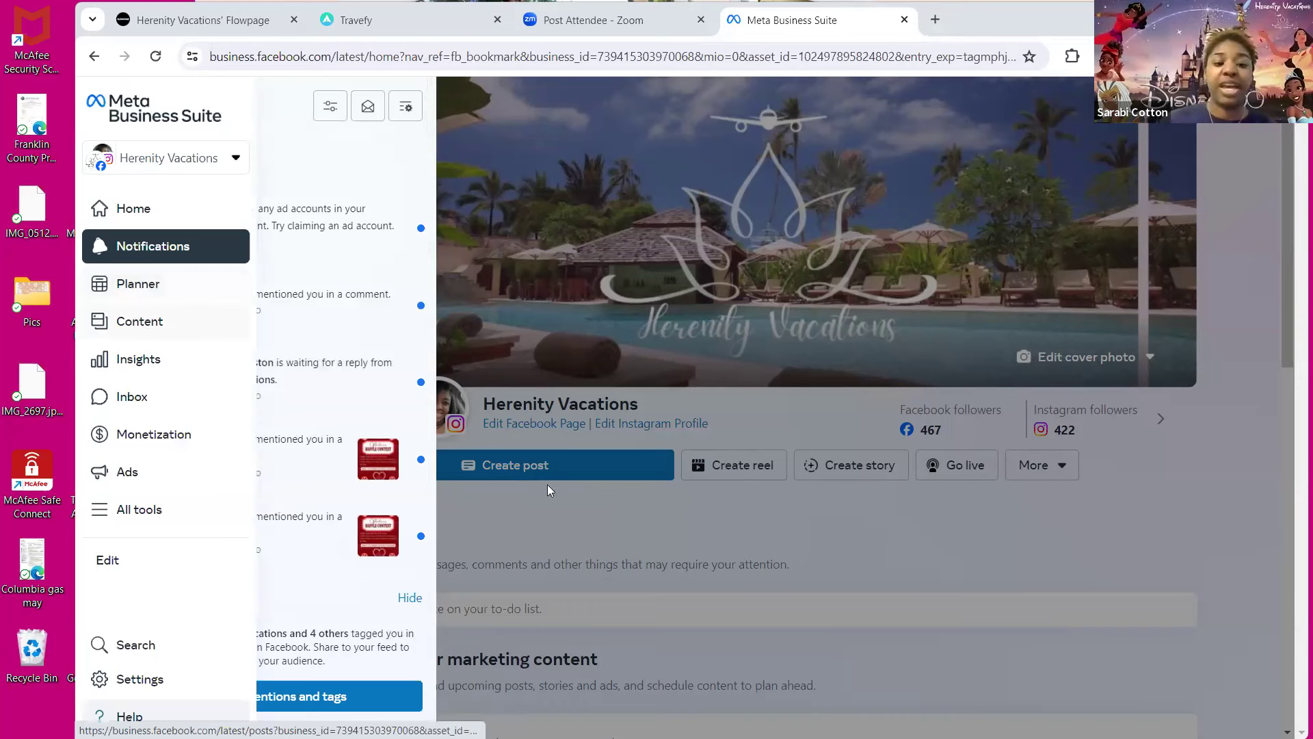
left_click(156, 328)
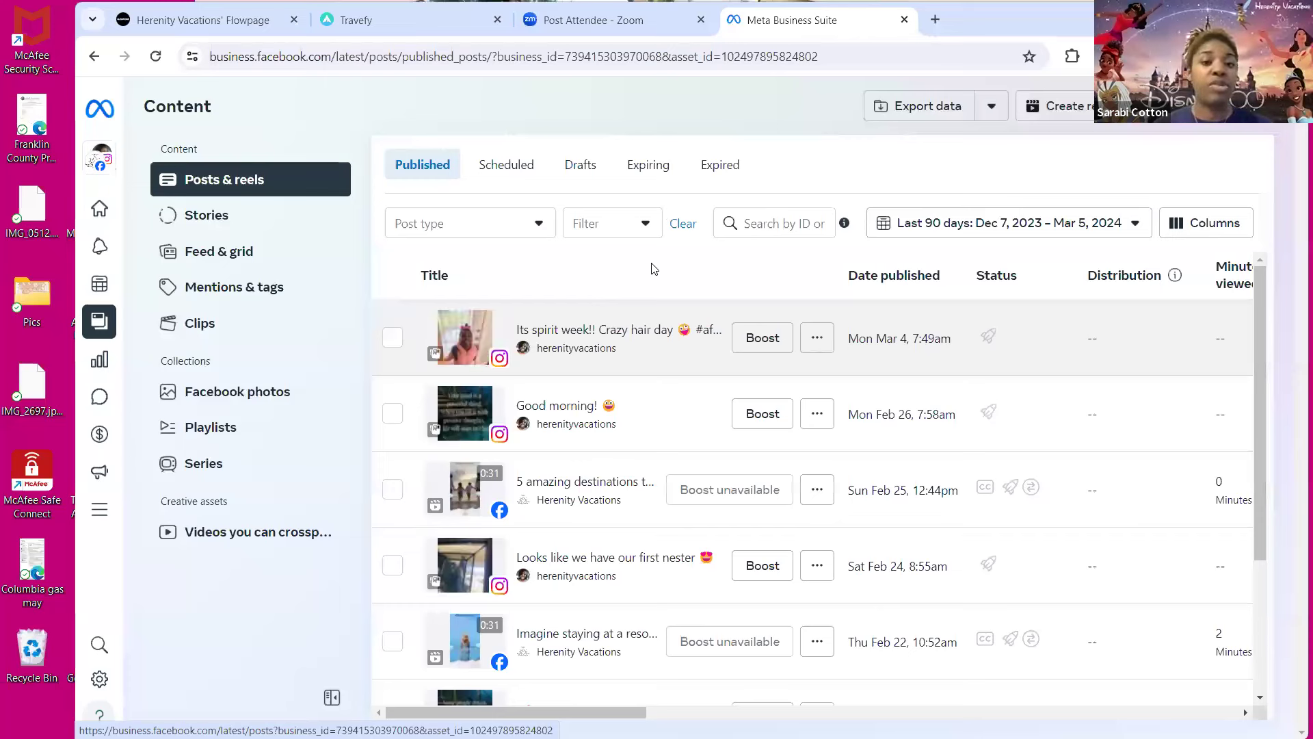
left_click(504, 171)
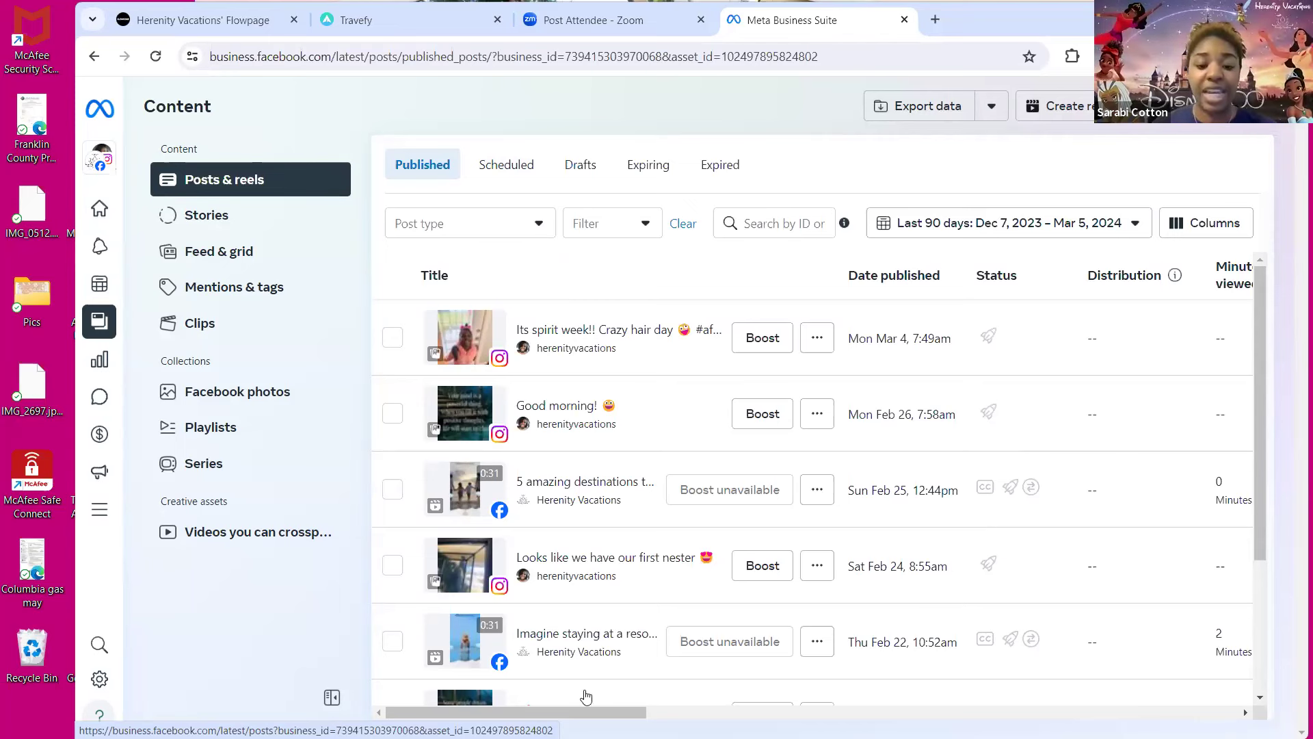
Examine the performance columns of the published posts and reels, including minutes viewed, impressions, reach, plays, reactions, comments and shares.
scroll(814, 479, "right", 5)
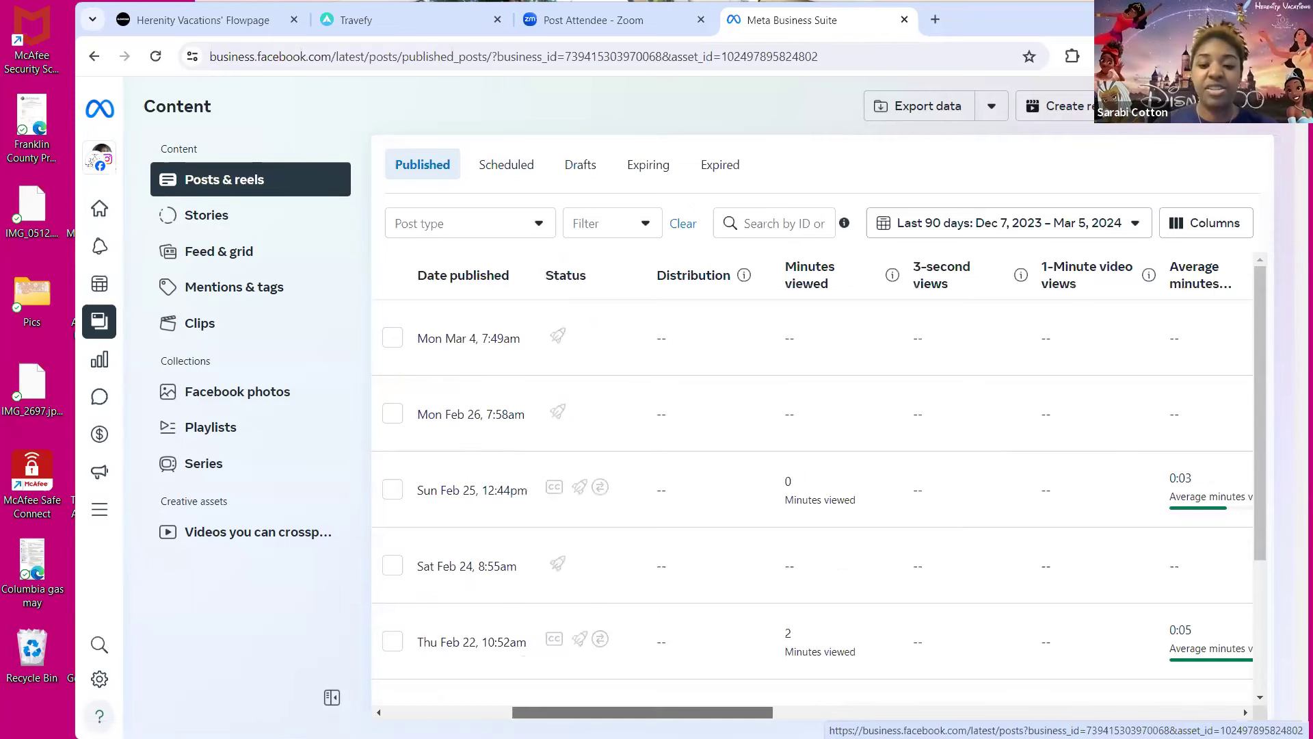
scroll(814, 479, "right", 8)
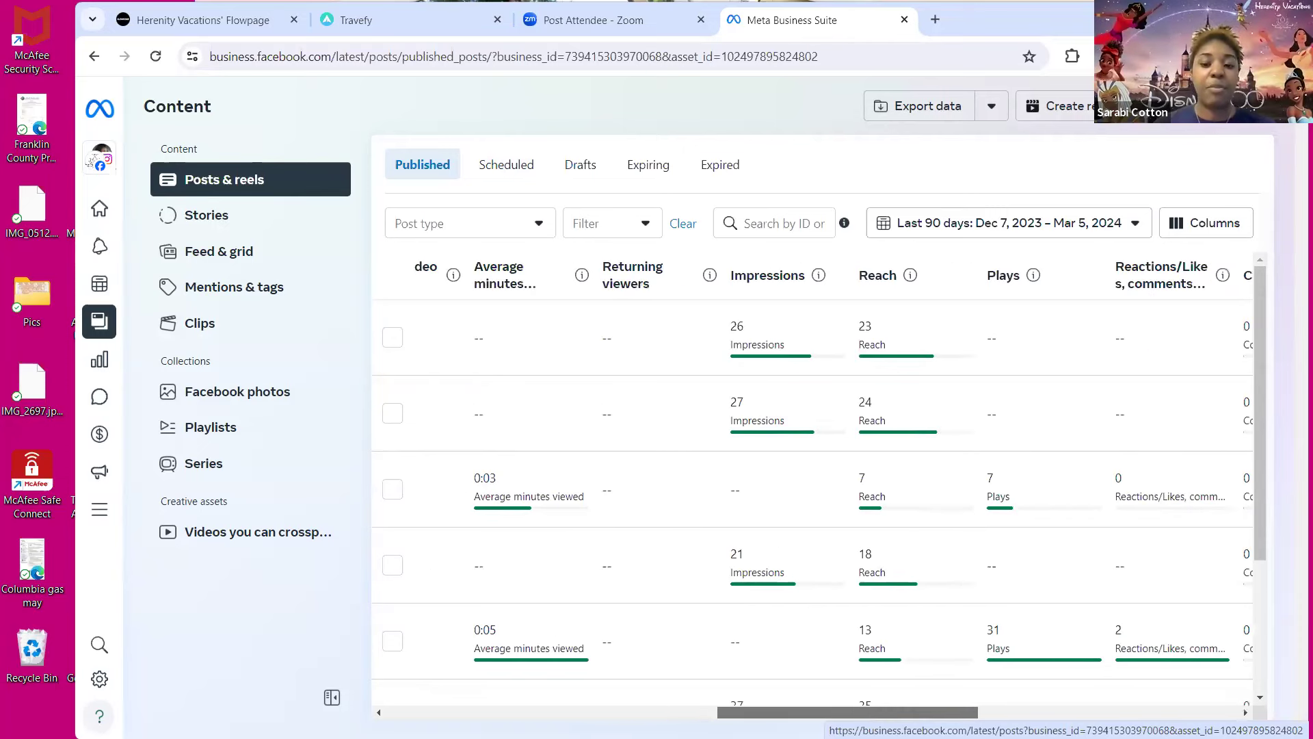
scroll(814, 479, "left", 1)
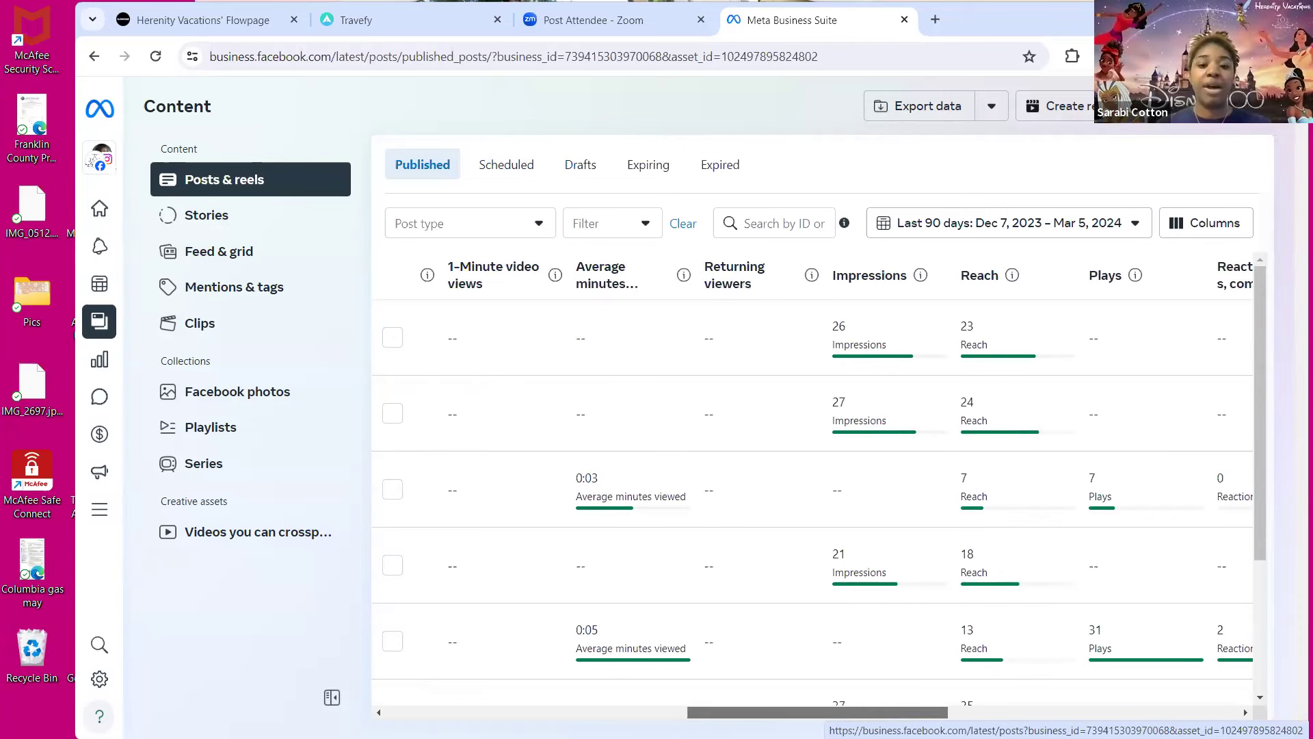
scroll(814, 479, "right", 4)
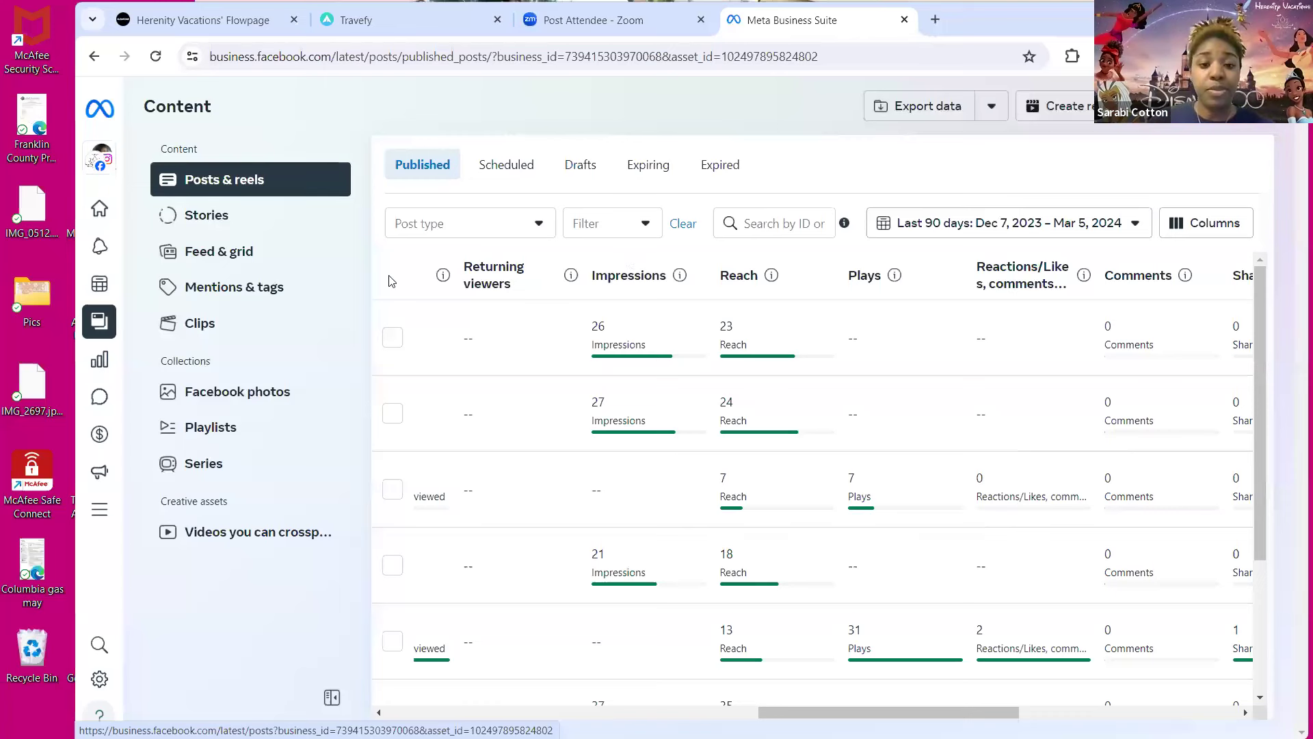
left_click(407, 711)
left_click(407, 711)
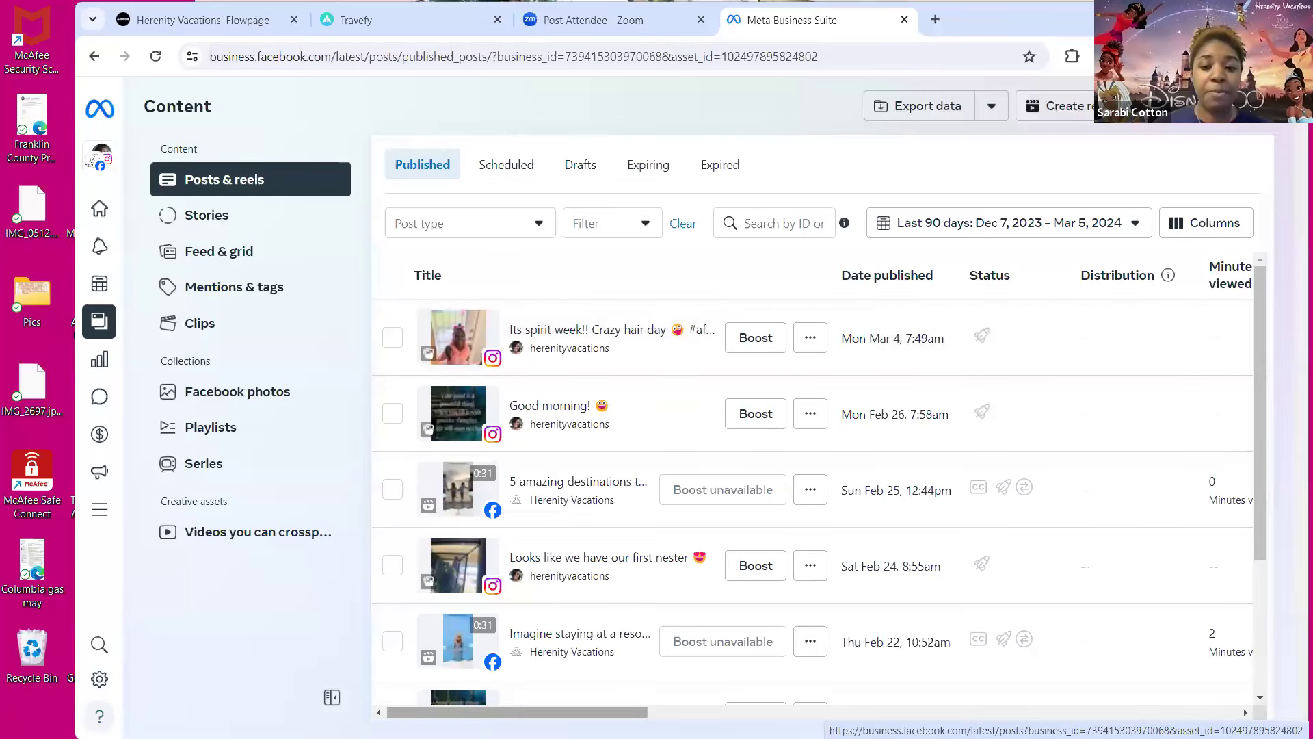
left_click_drag(578, 712, 964, 717)
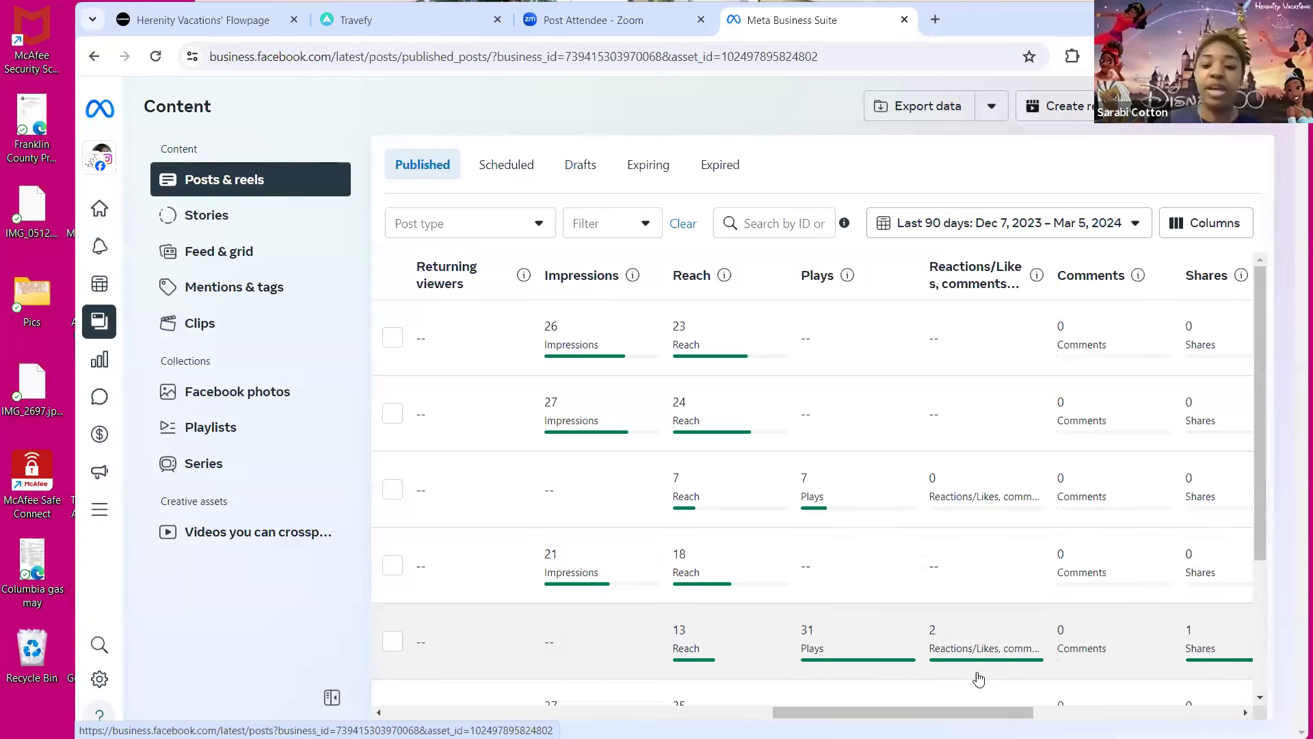
scroll(965, 713, "right", 4)
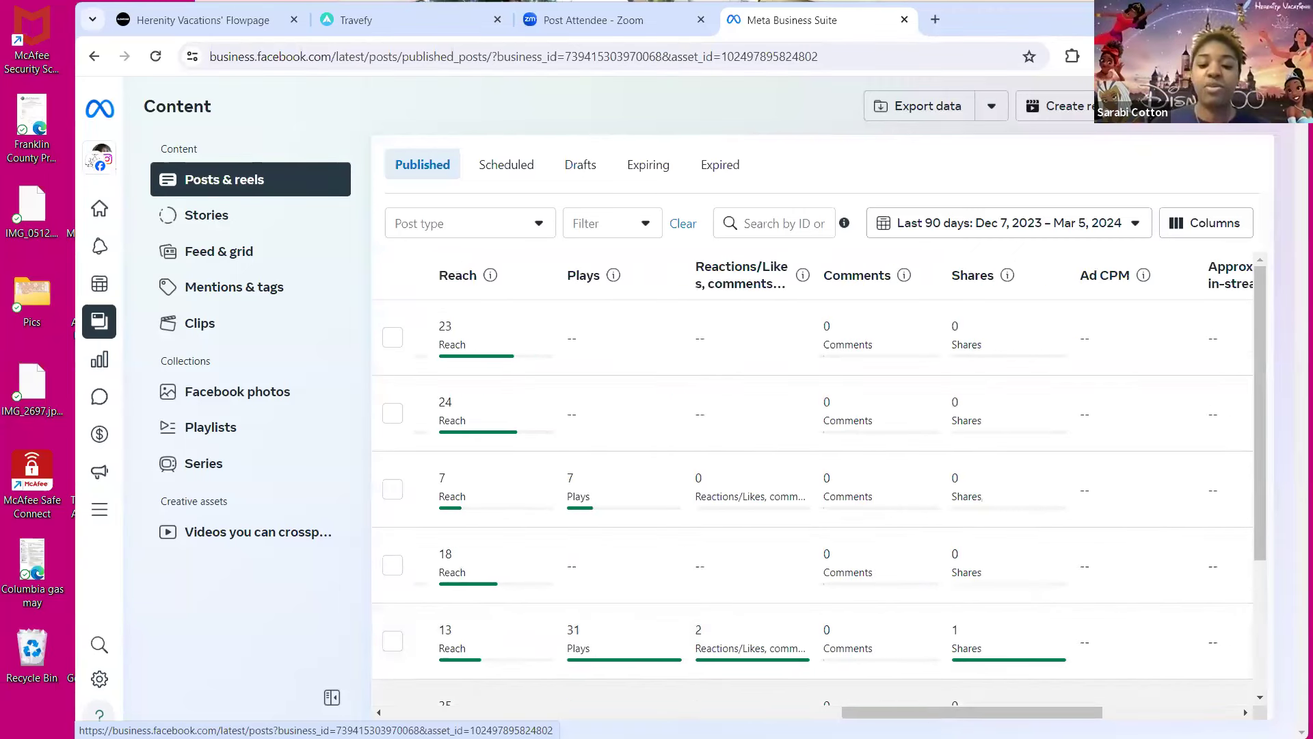
scroll(814, 479, "left", 4)
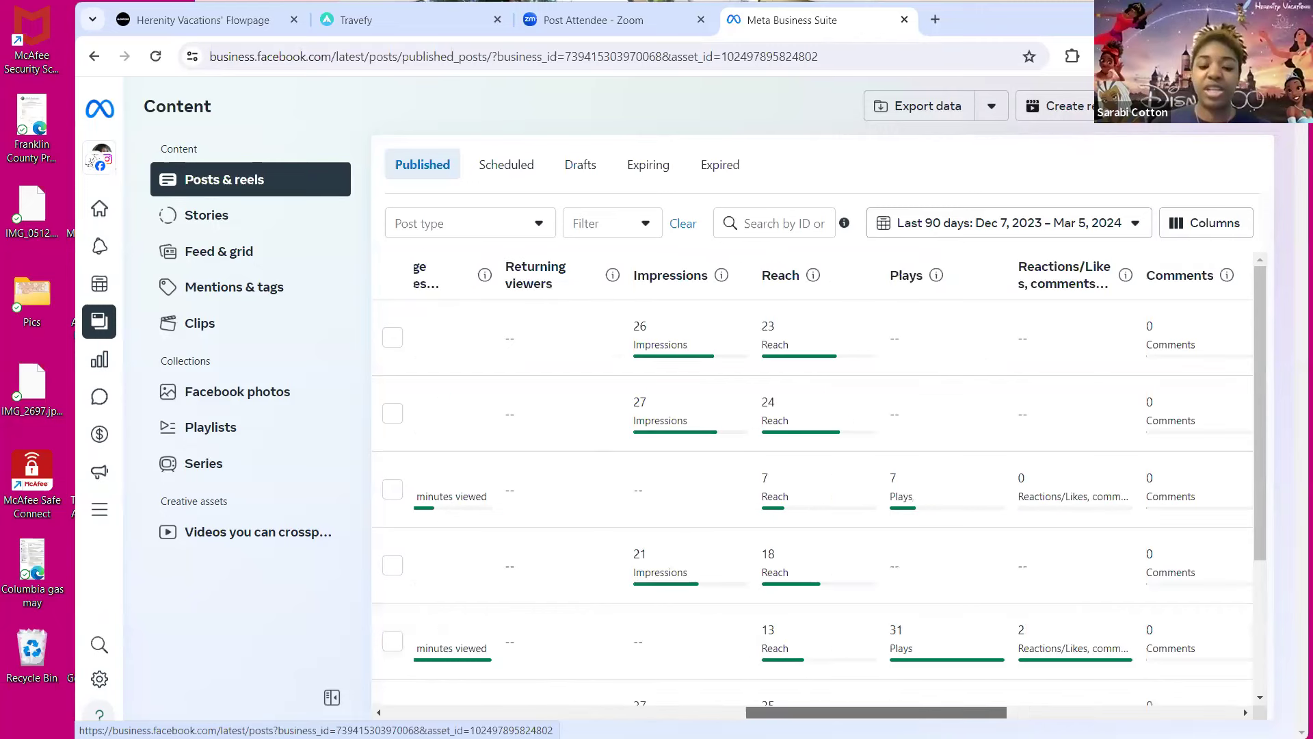
scroll(606, 257, "left", 5)
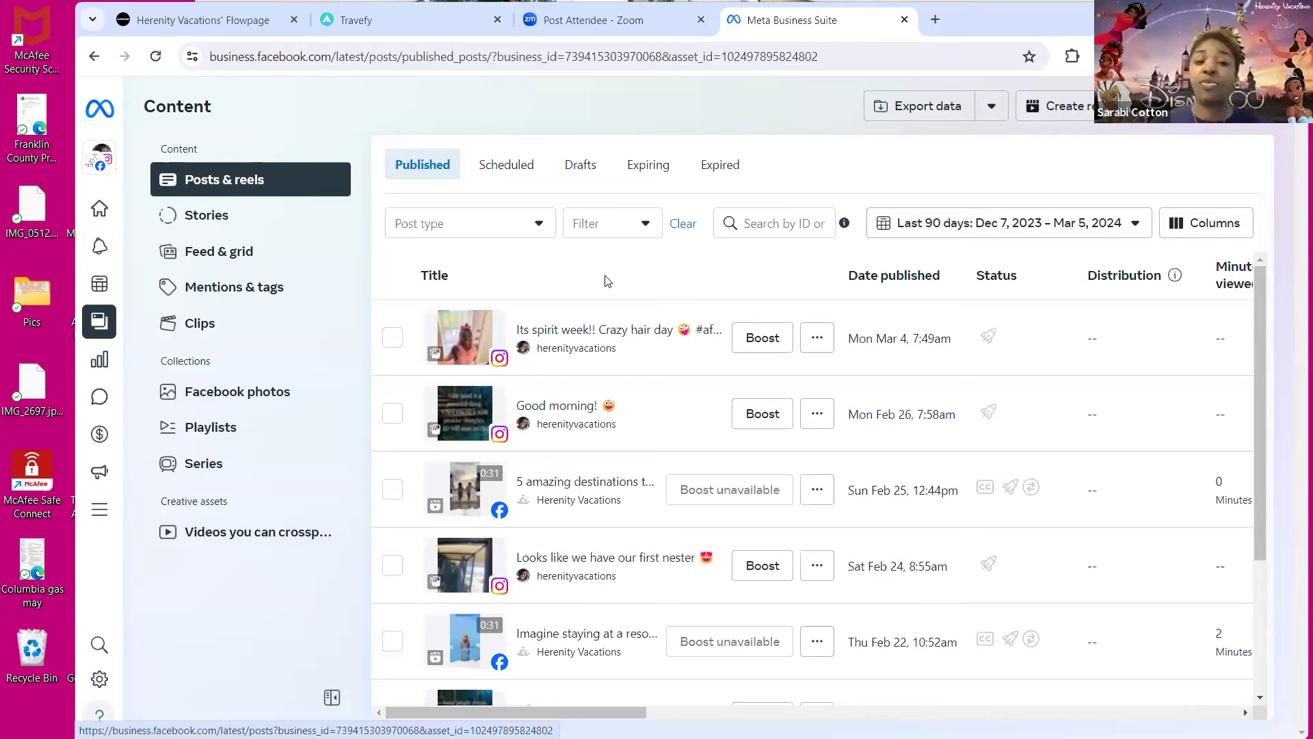
View the active stories in the Content section.
left_click(322, 215)
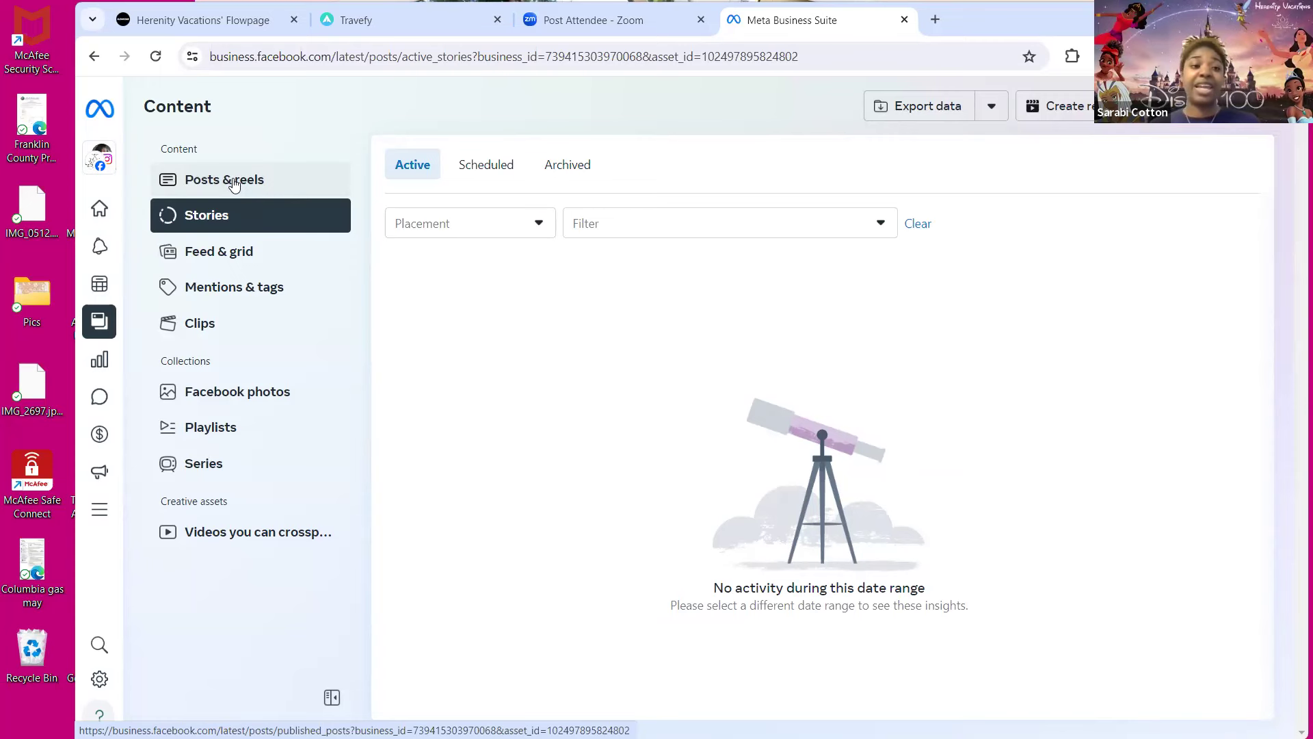
Switch to the Herenity Vacations Flowpage and look at its social media links and travel deals.
left_click(203, 20)
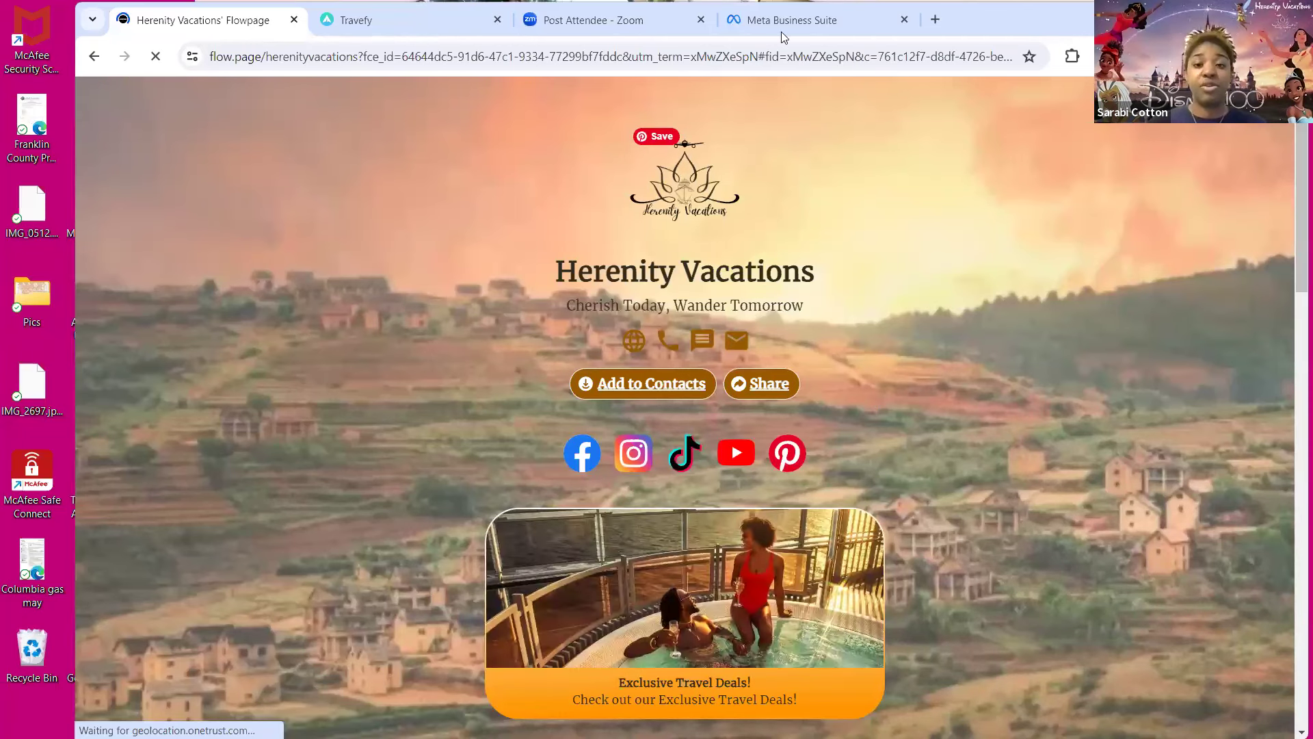
scroll(745, 103, "down", 2)
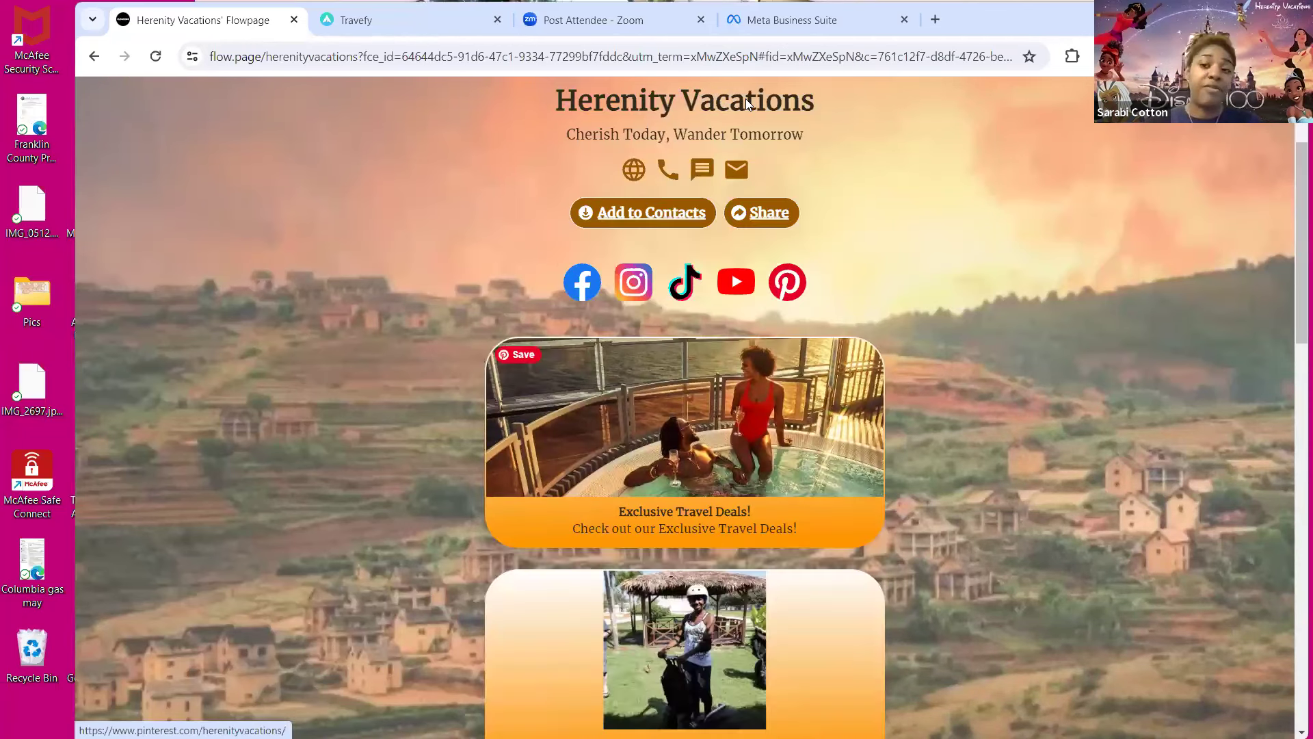
Switch back to Meta Business Suite and view the page's Facebook and Instagram posts in Feed & grid.
key("ctrl+4")
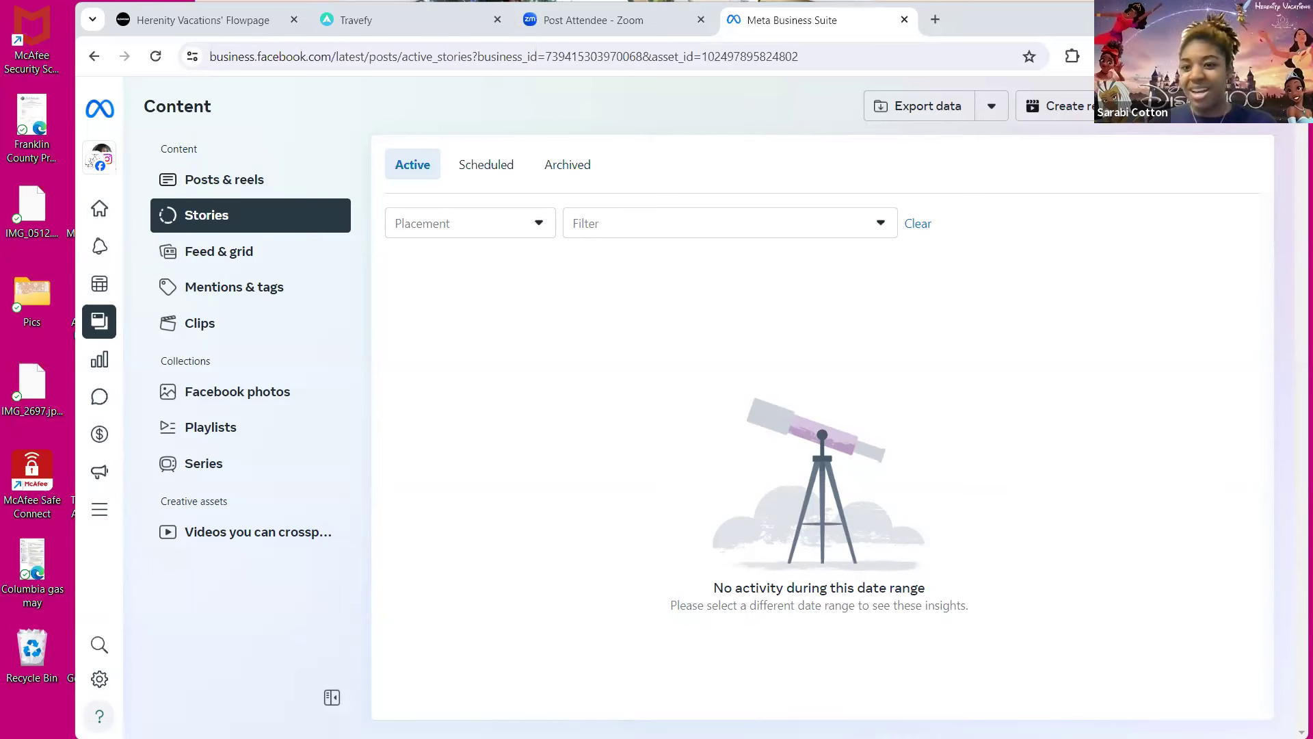
left_click(235, 254)
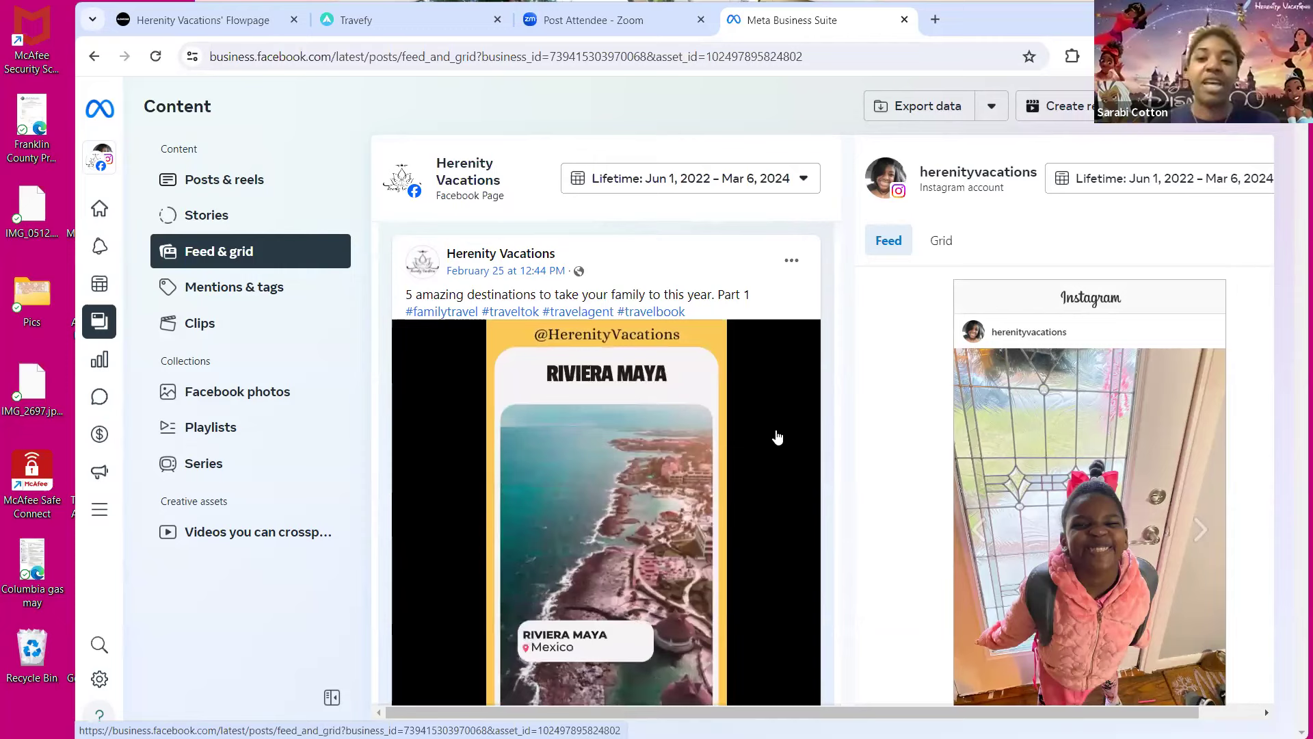
View the posts in Mentions & tags and then the page's Playlists collection.
left_click(237, 293)
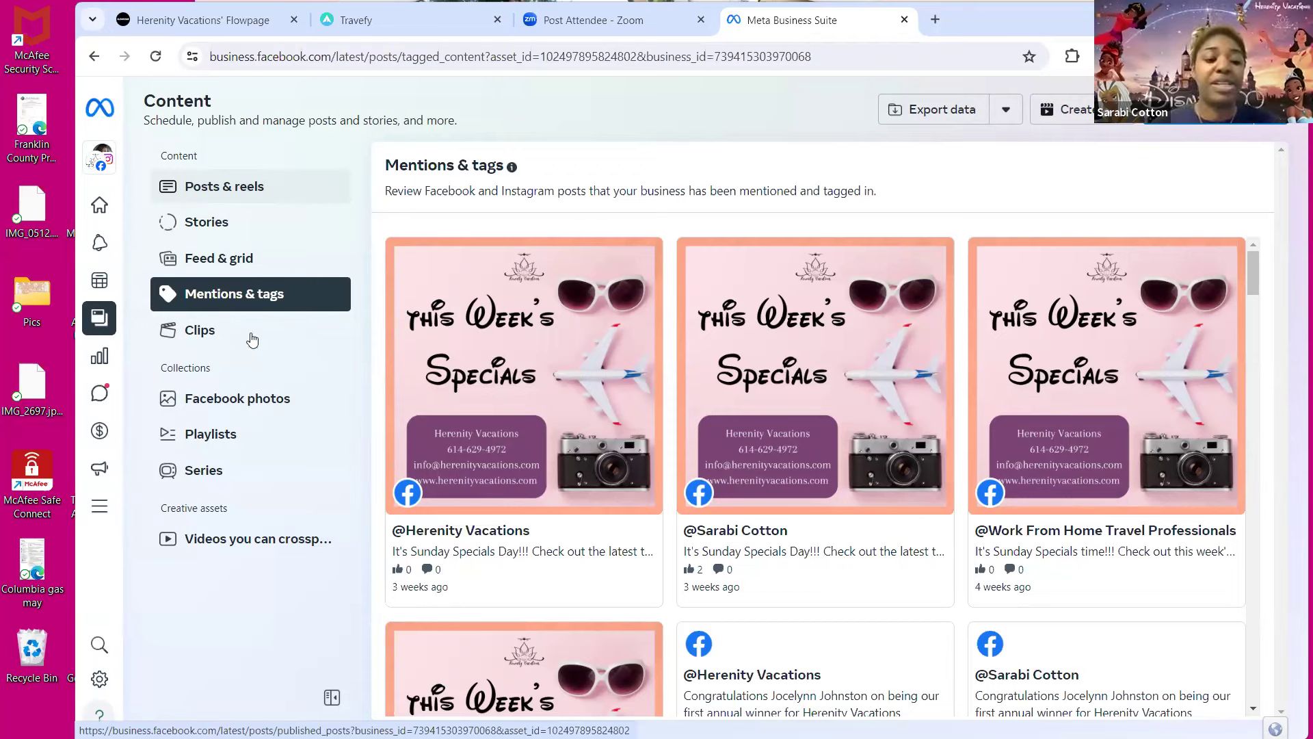
left_click(220, 435)
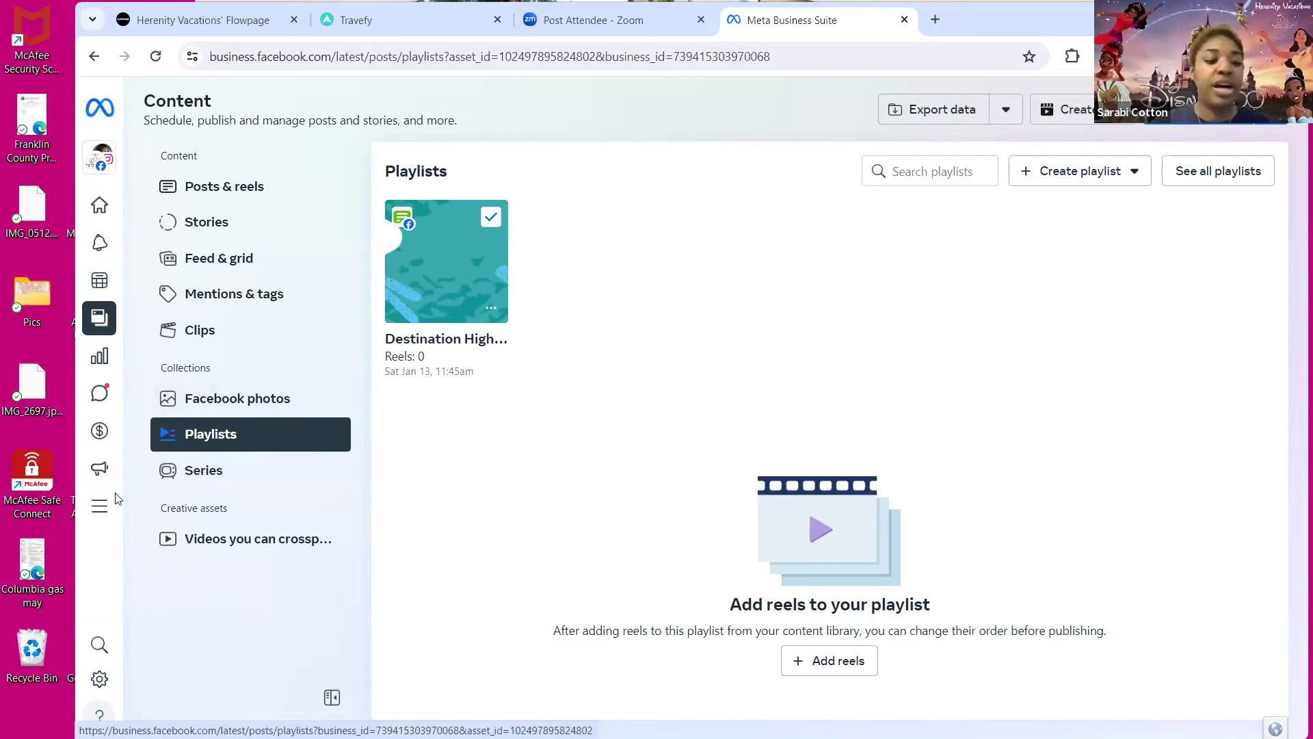
Open Insights and dismiss the review of last week's activity to reach the overview.
mouse_move(134, 352)
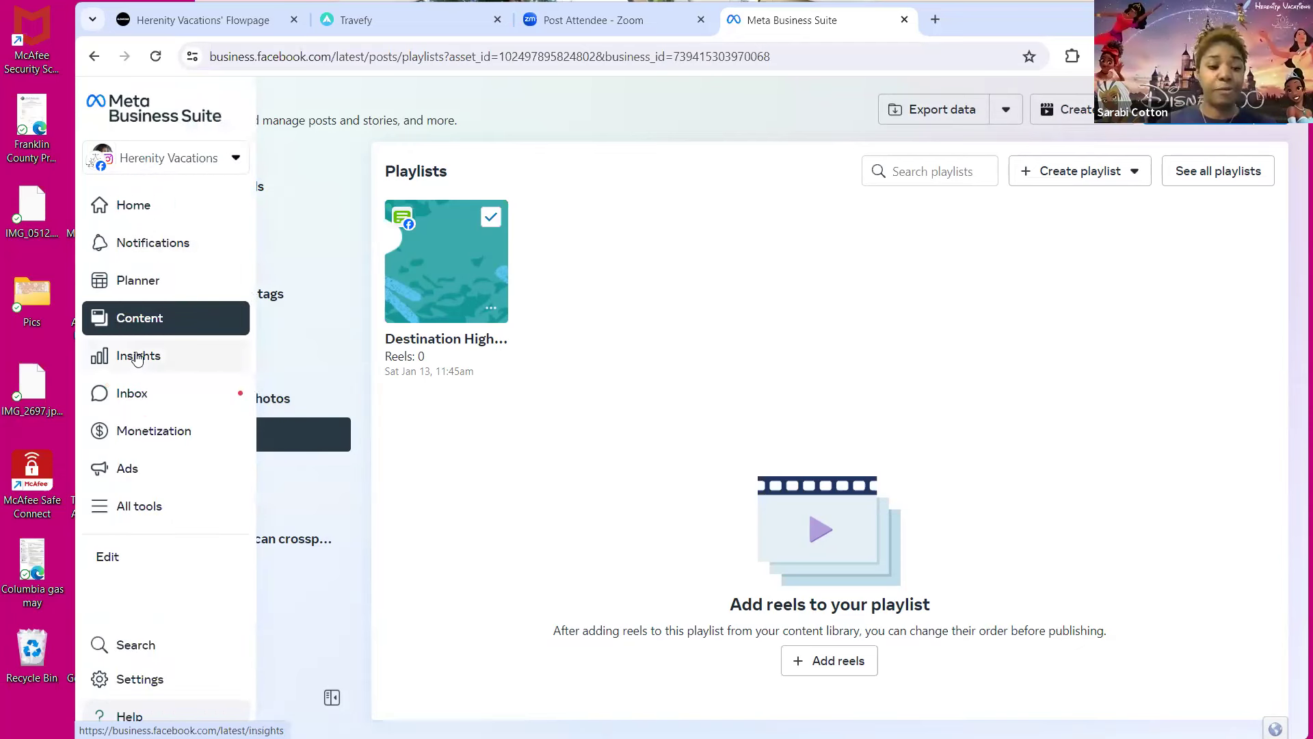
left_click(137, 357)
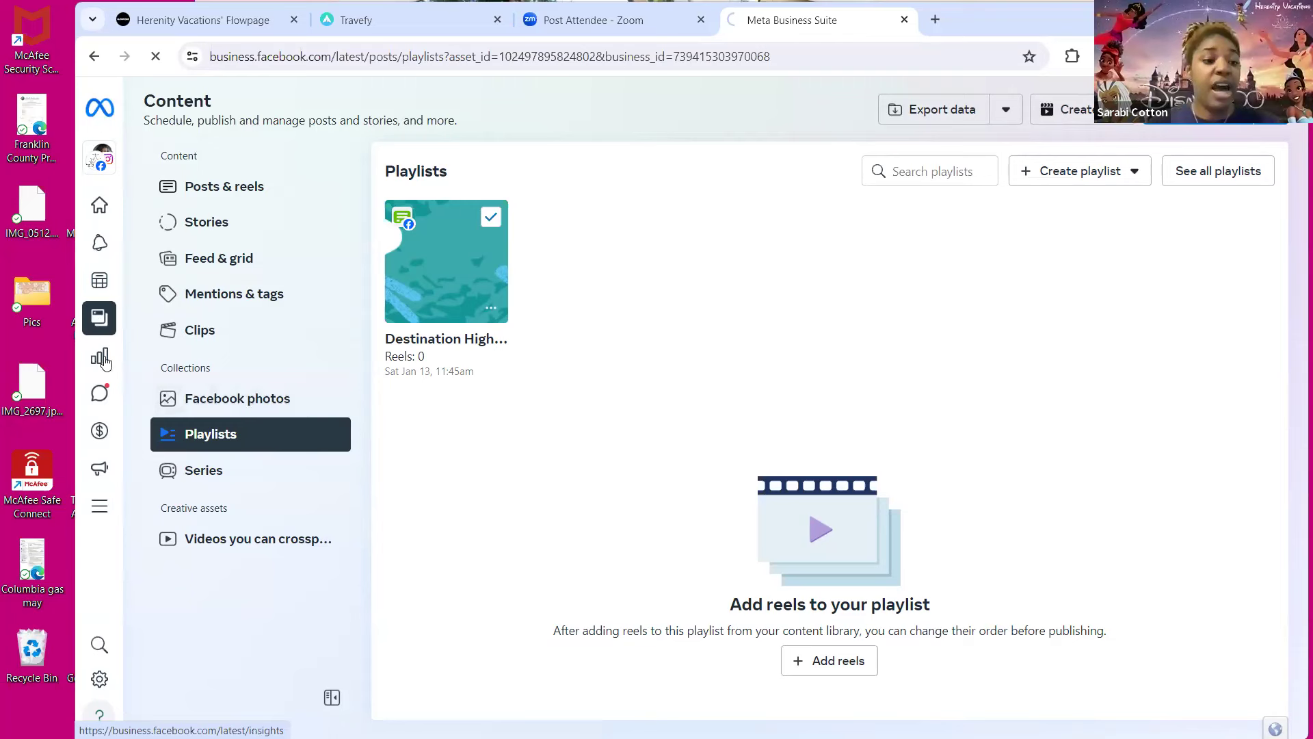
mouse_move(141, 355)
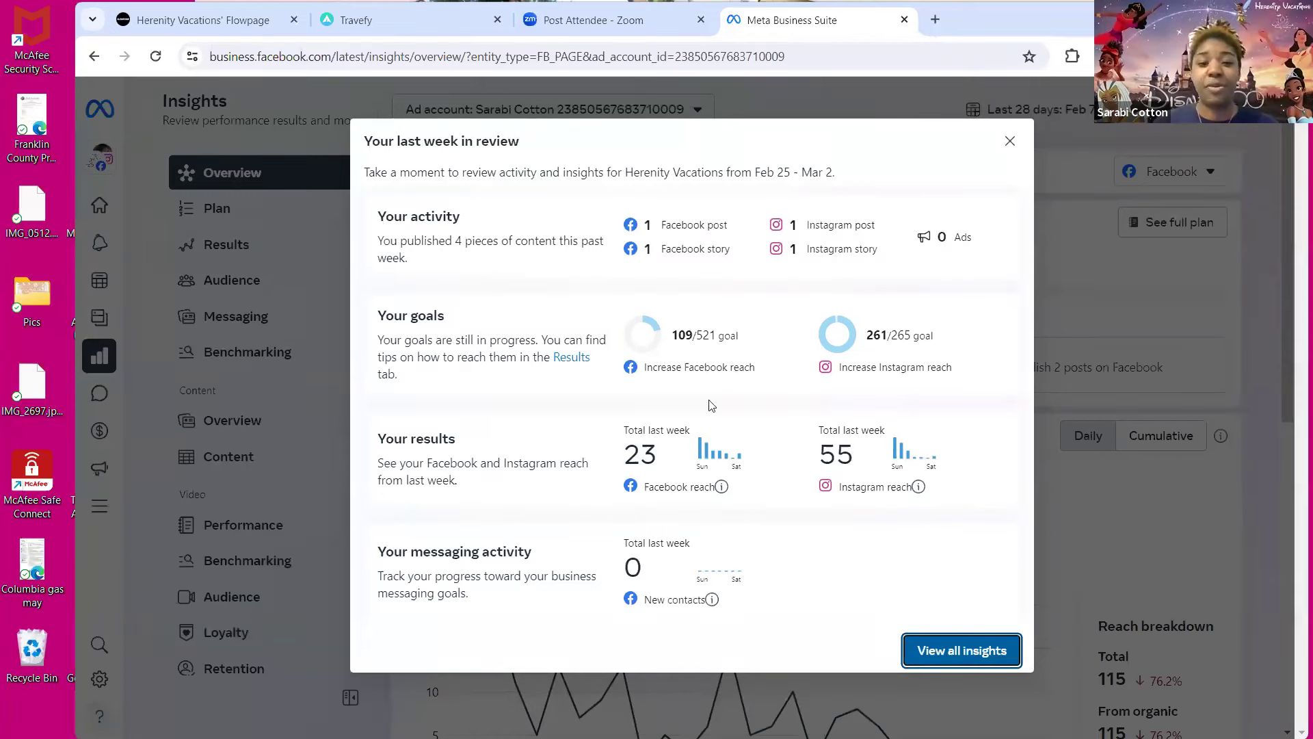
key("Escape")
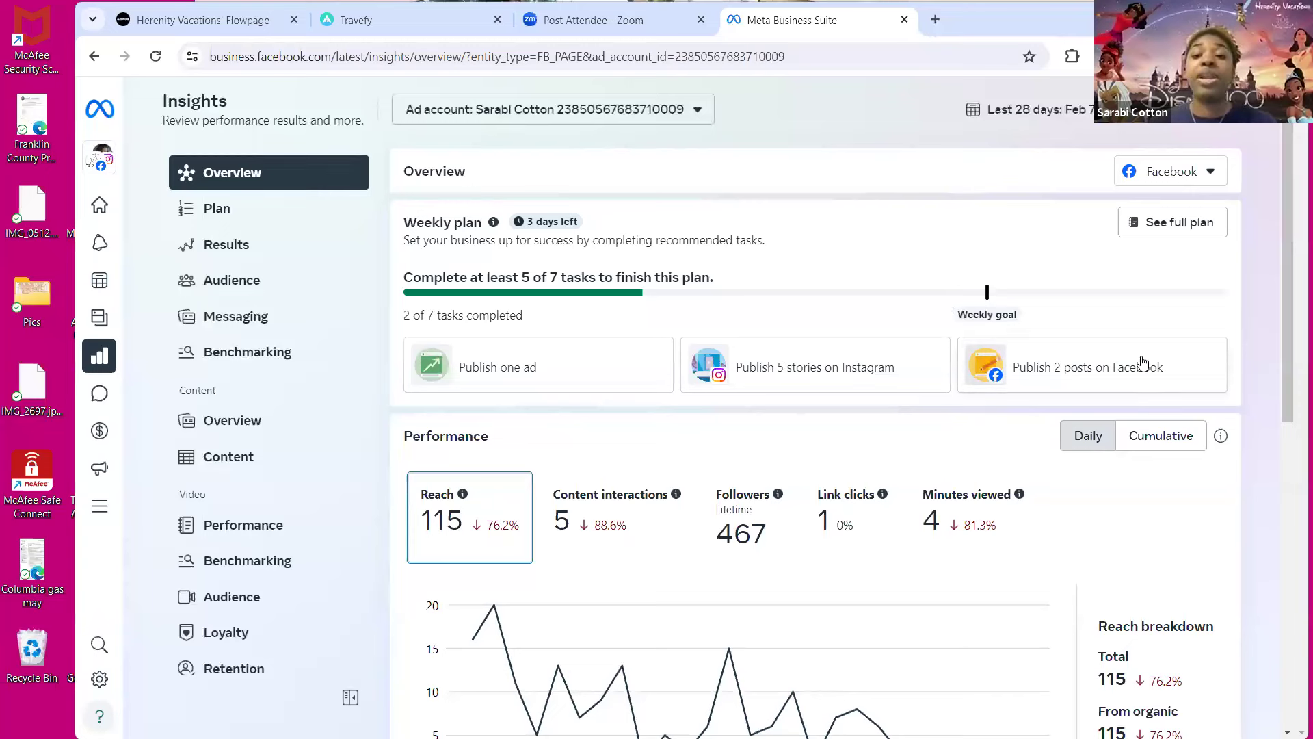
Review the weekly plan on the Insights overview, then examine the full plan's tasks and the plan history.
mouse_move(1141, 363)
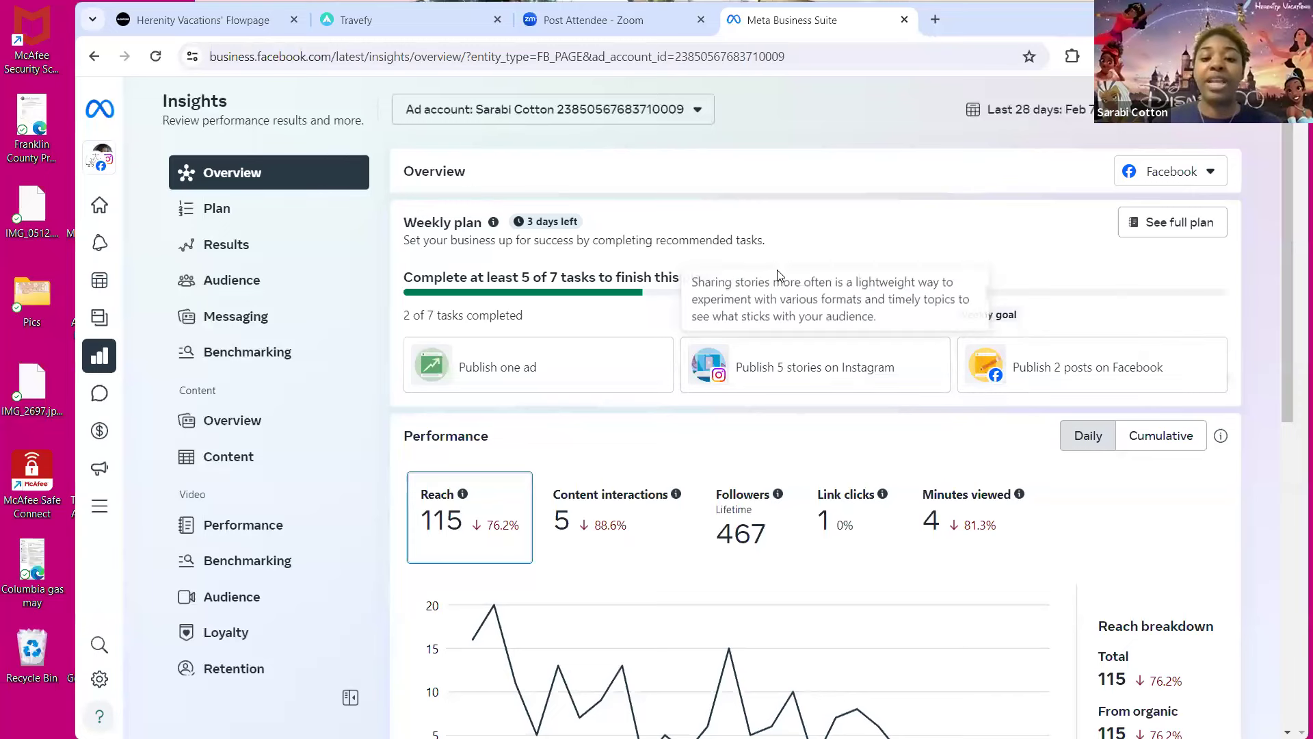
scroll(876, 361, "down", 2)
scroll(864, 359, "up", 2)
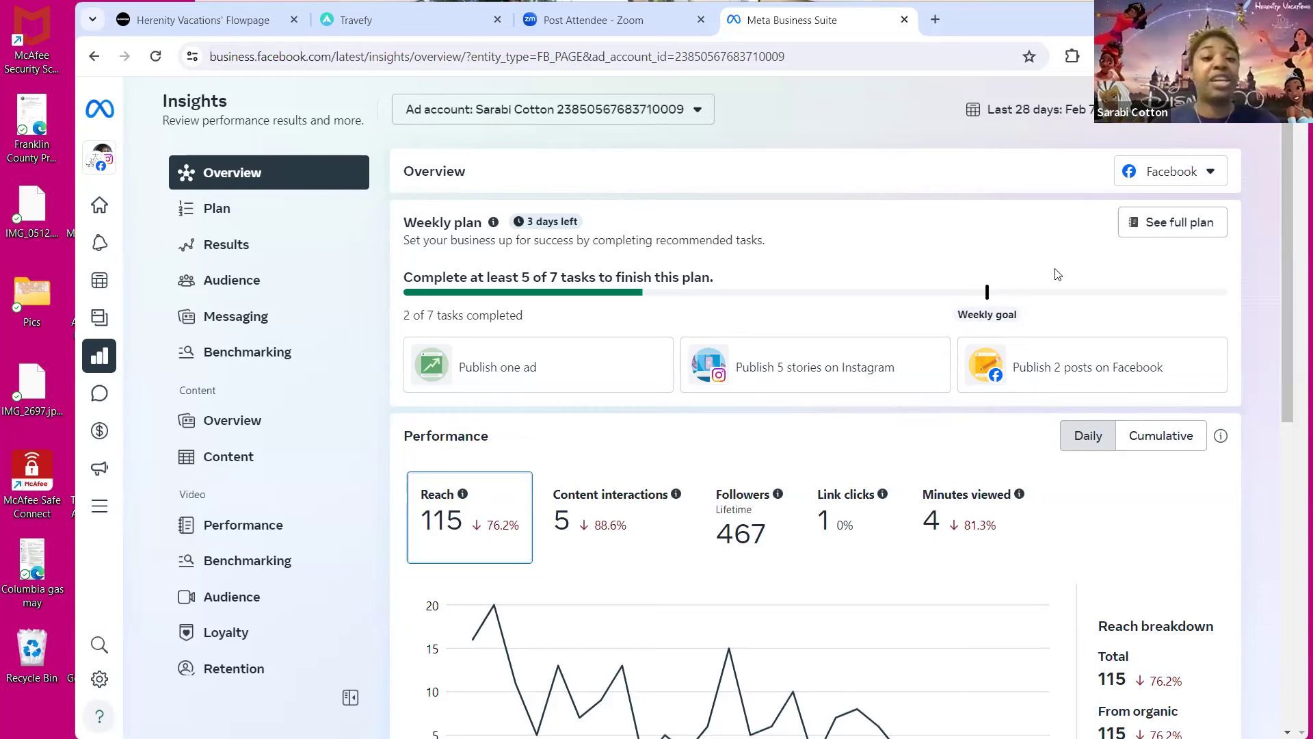
left_click(1198, 226)
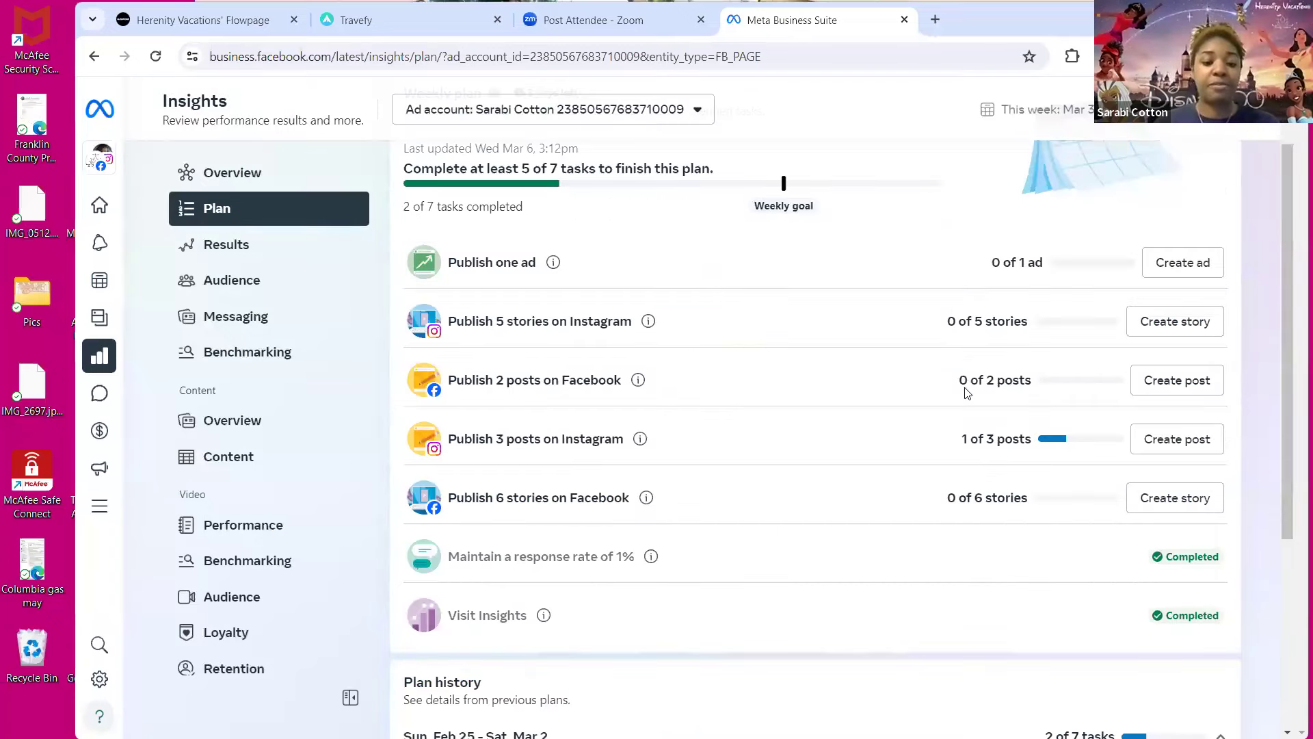
scroll(524, 452, "up", 1)
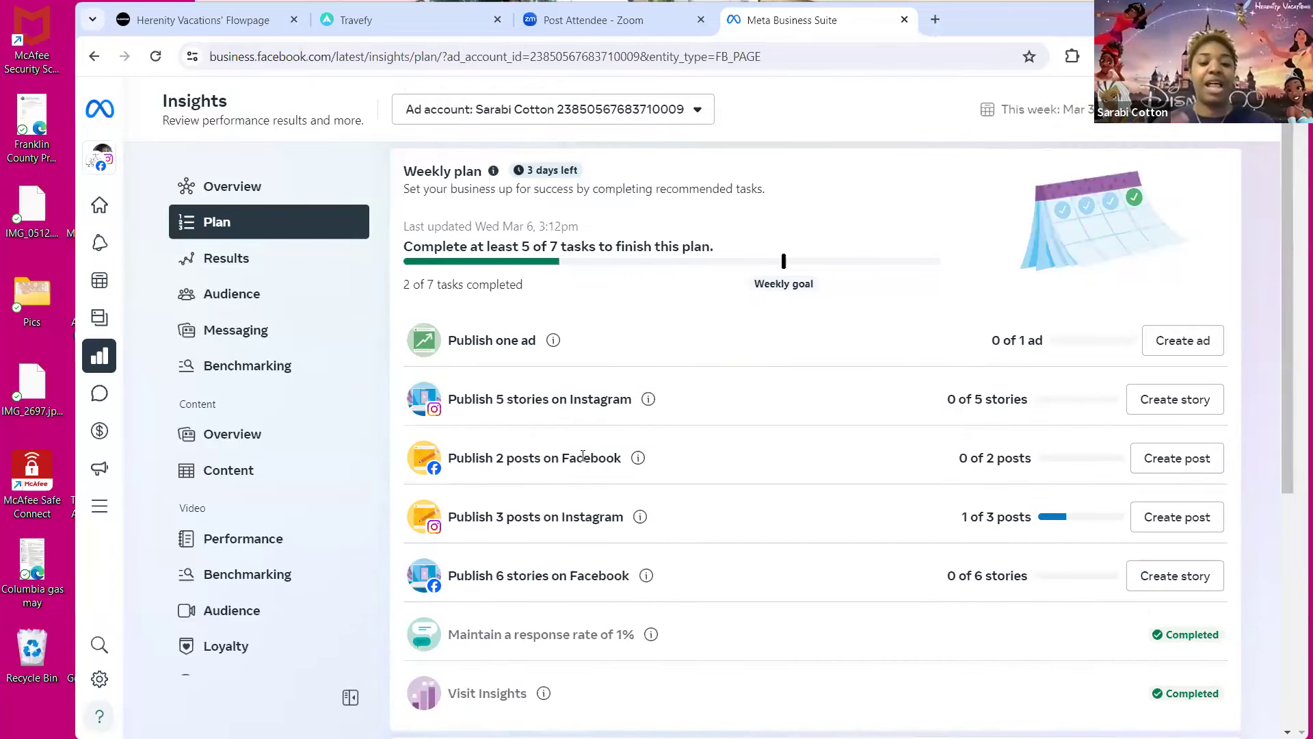
scroll(583, 456, "down", 2)
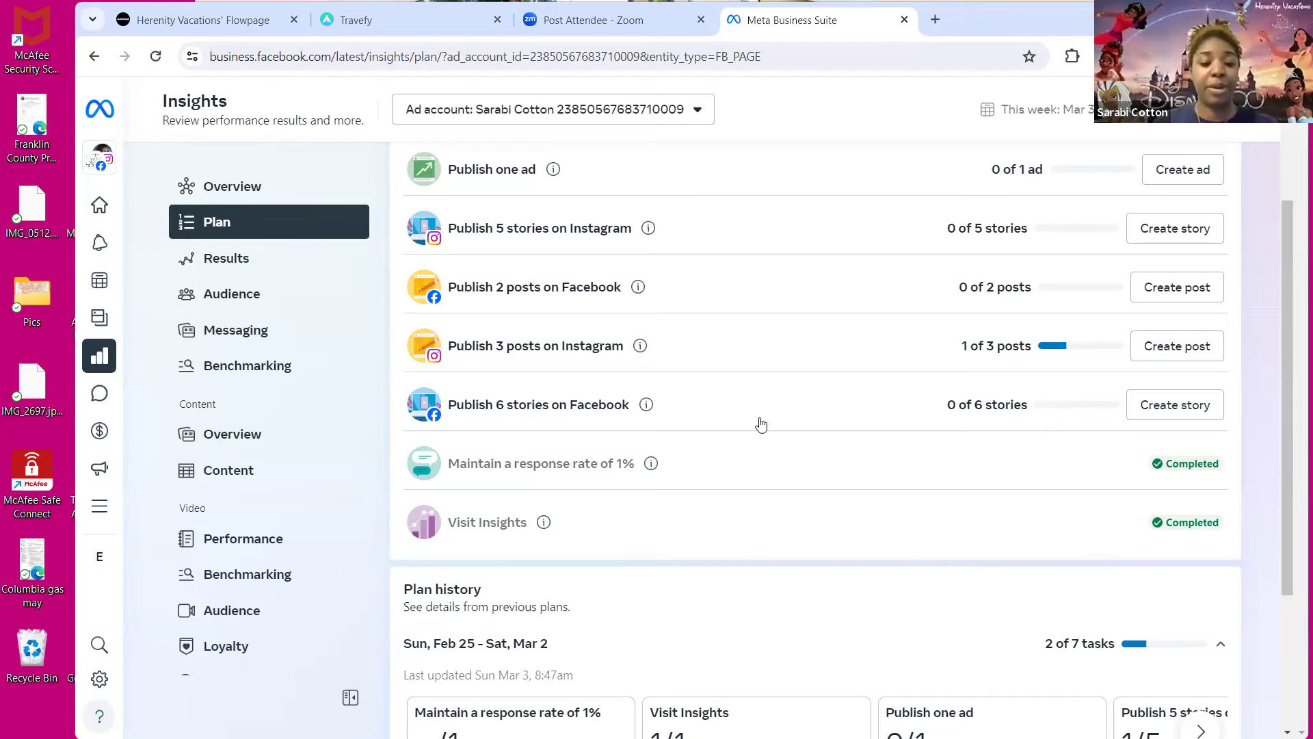
scroll(761, 424, "down", 3)
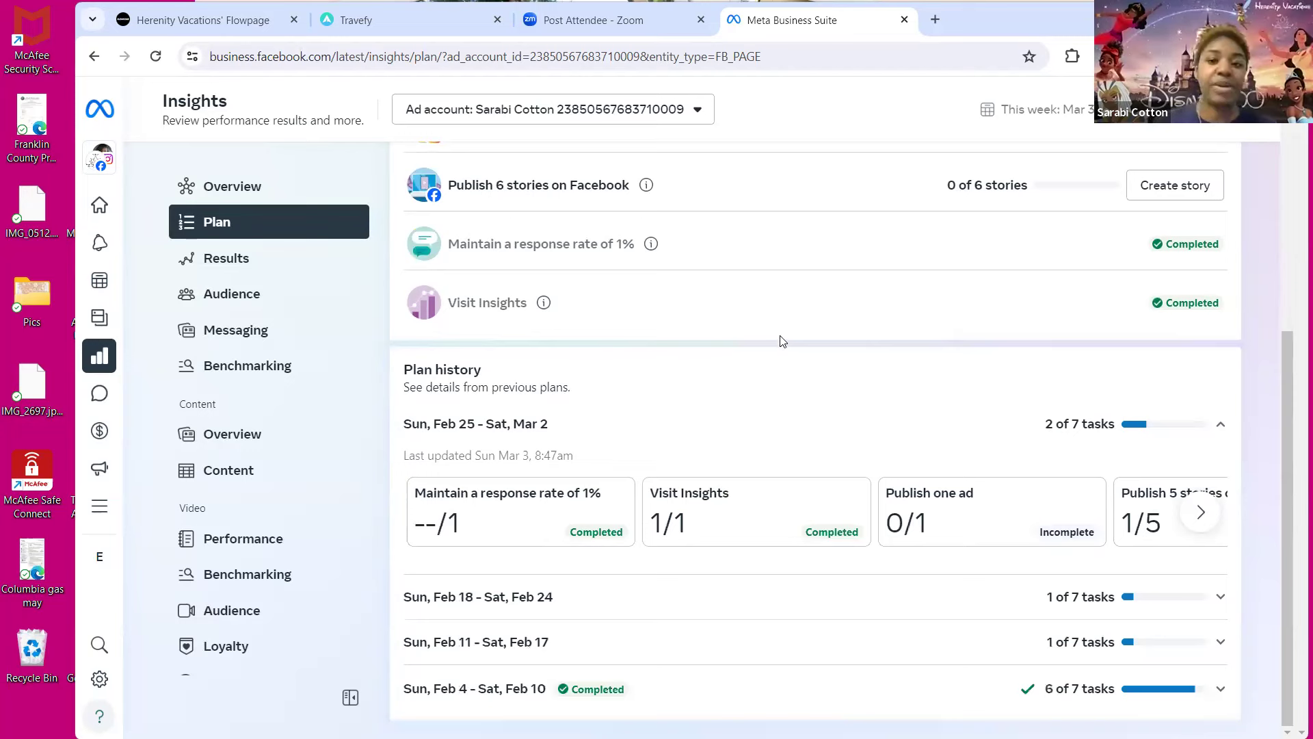
scroll(814, 444, "up", 2)
scroll(608, 222, "up", 3)
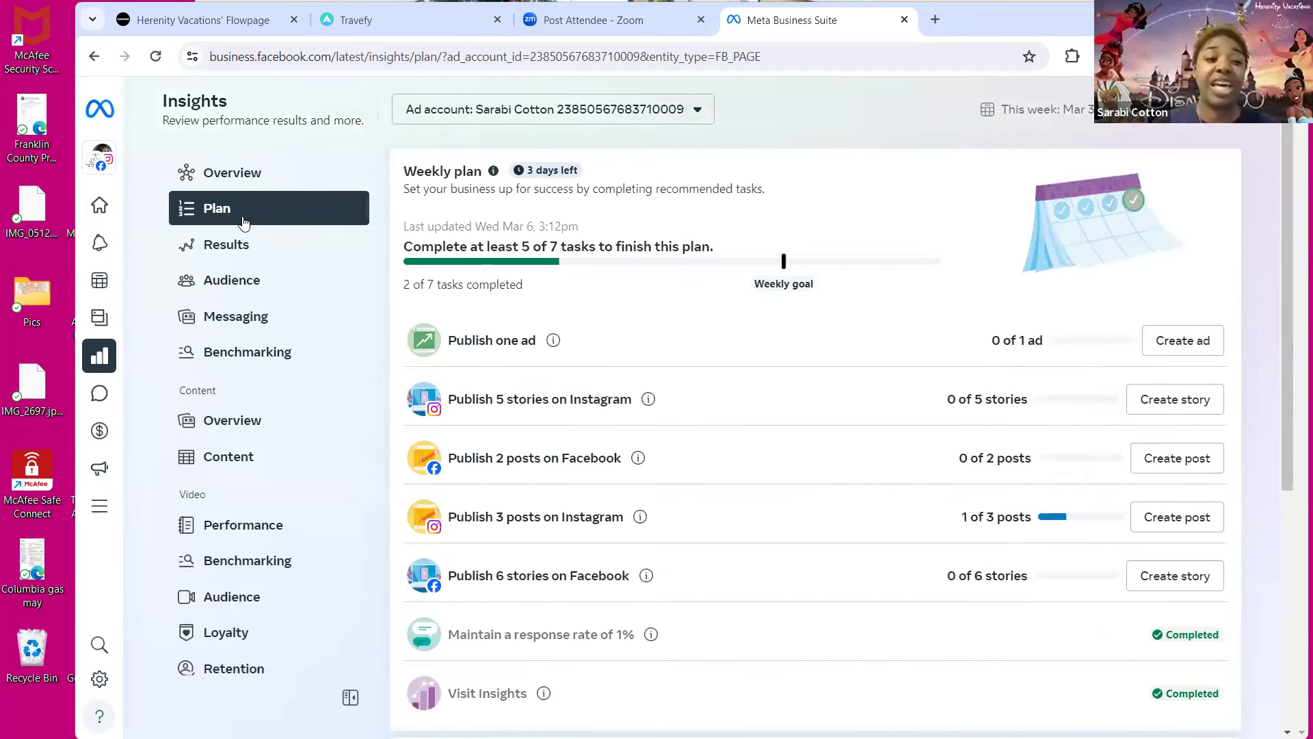
Open the Results insights and examine the reach goals and the Facebook and Instagram reach charts.
left_click(236, 252)
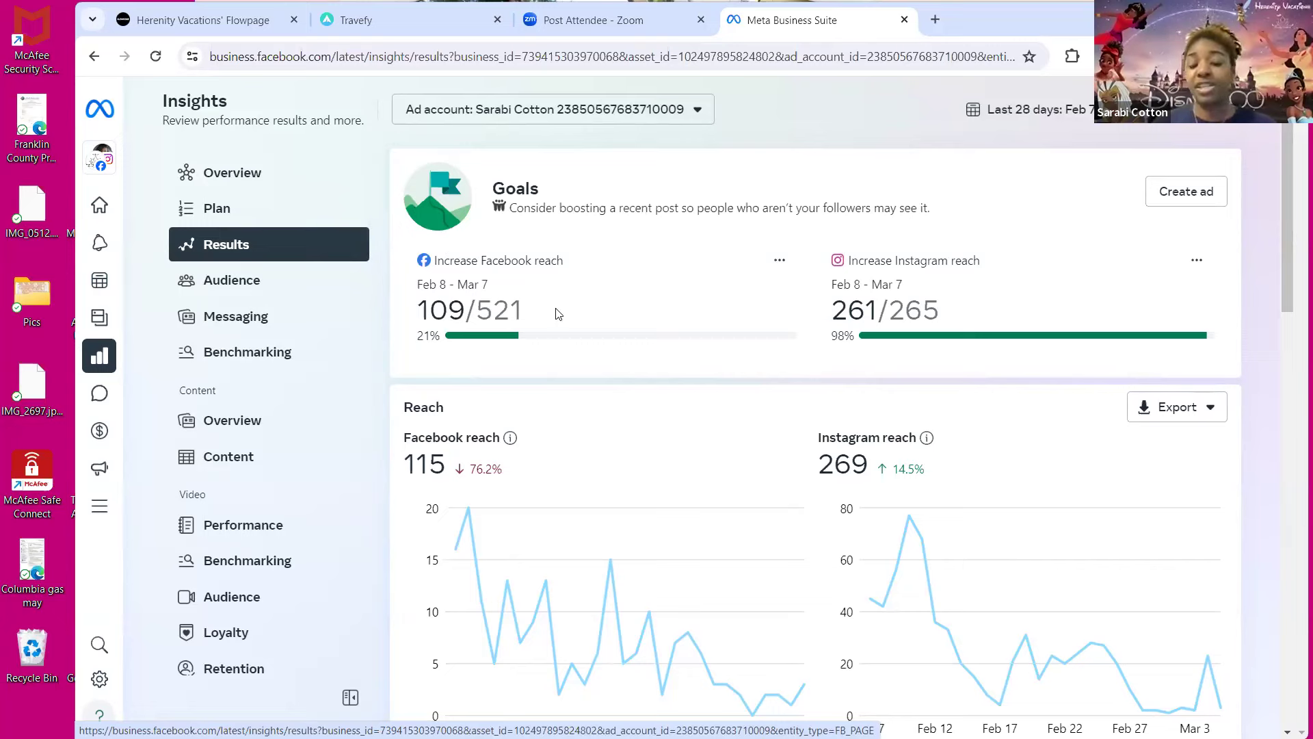
scroll(602, 205, "down", 3)
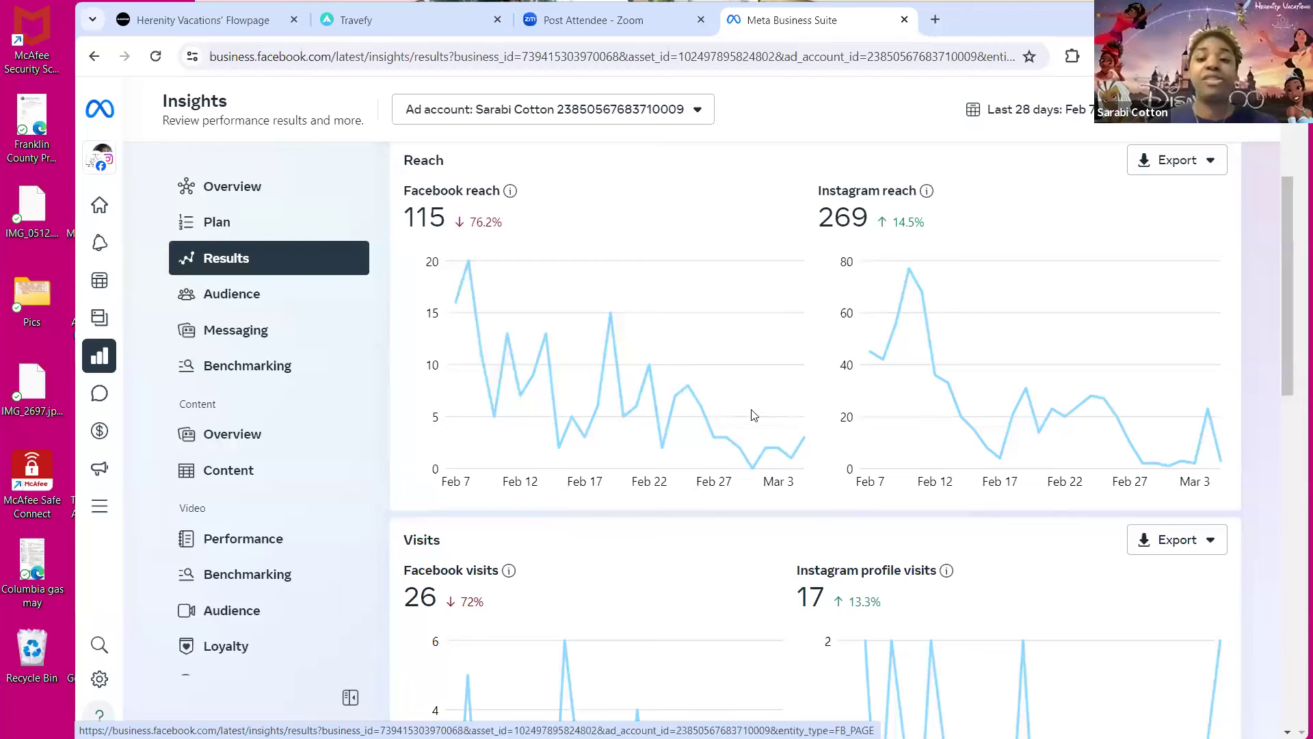
scroll(607, 431, "up", 3)
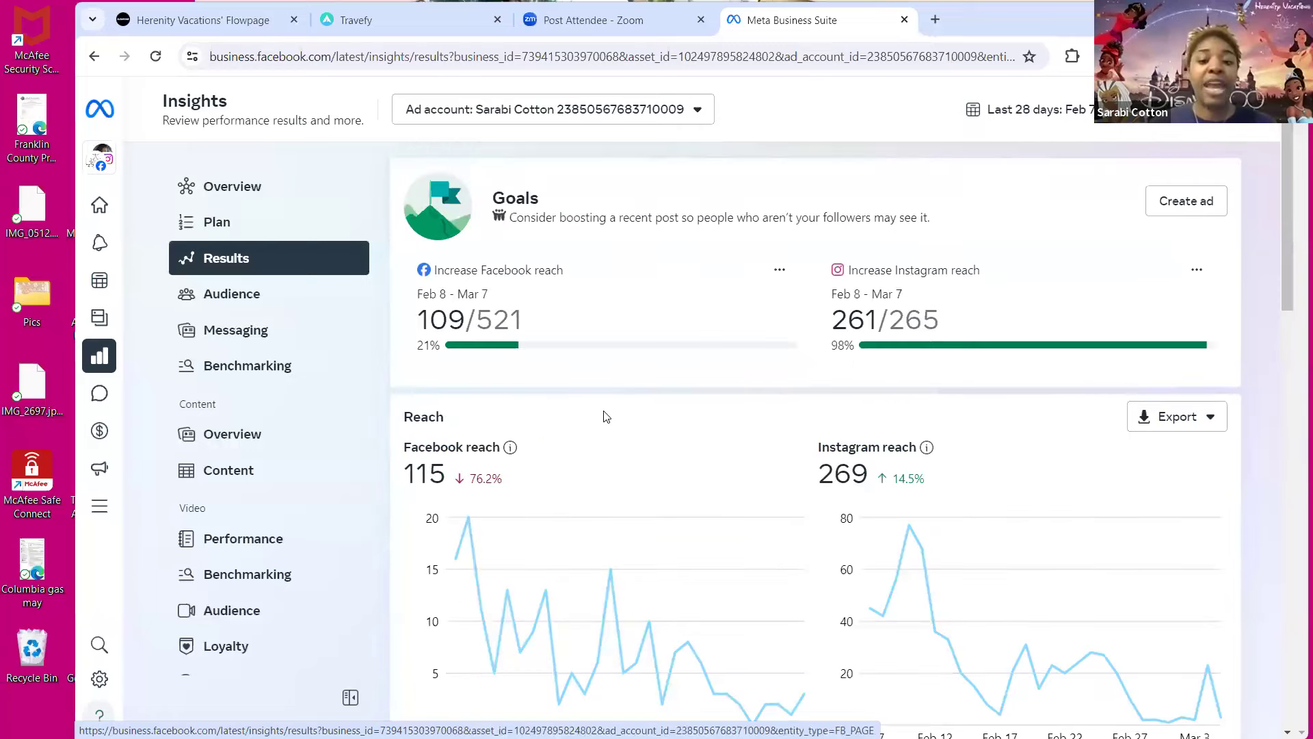
scroll(604, 403, "down", 2)
mouse_move(605, 398)
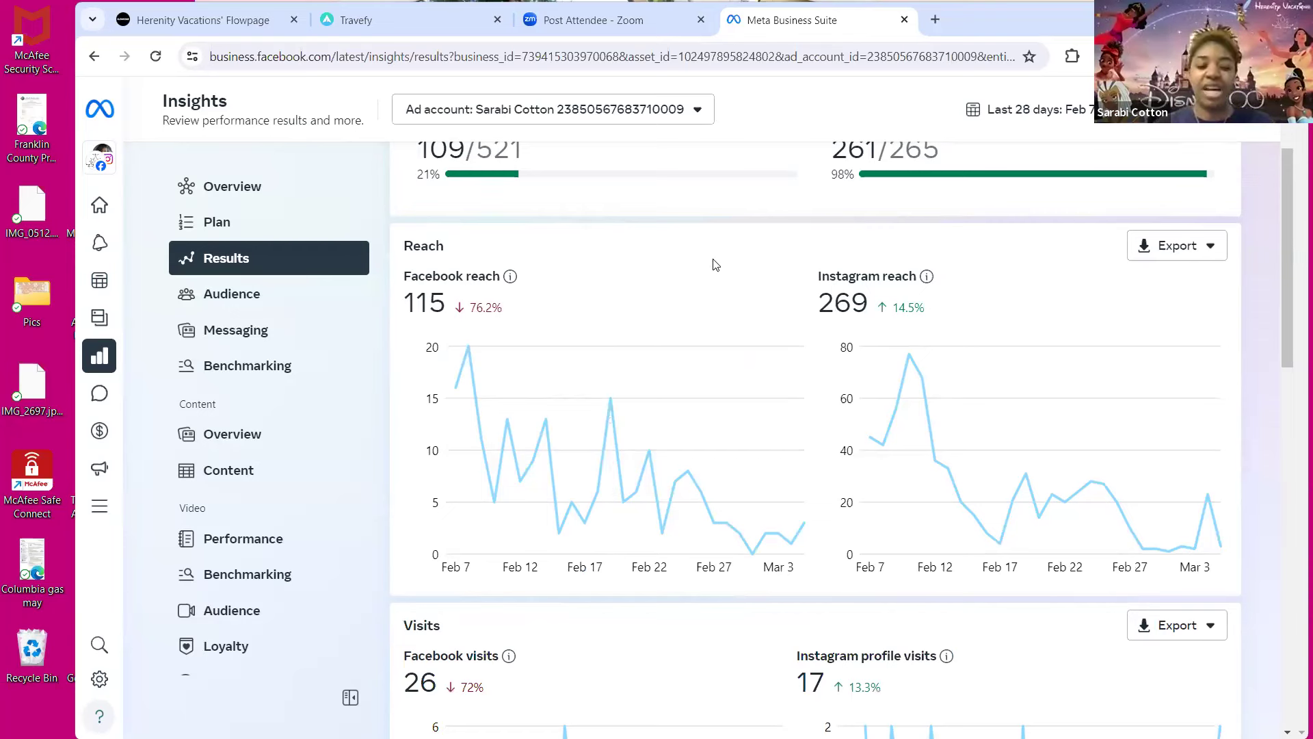
Examine the visits, follows and ad trends charts for Facebook and Instagram in the Results insights.
scroll(739, 253, "down", 3)
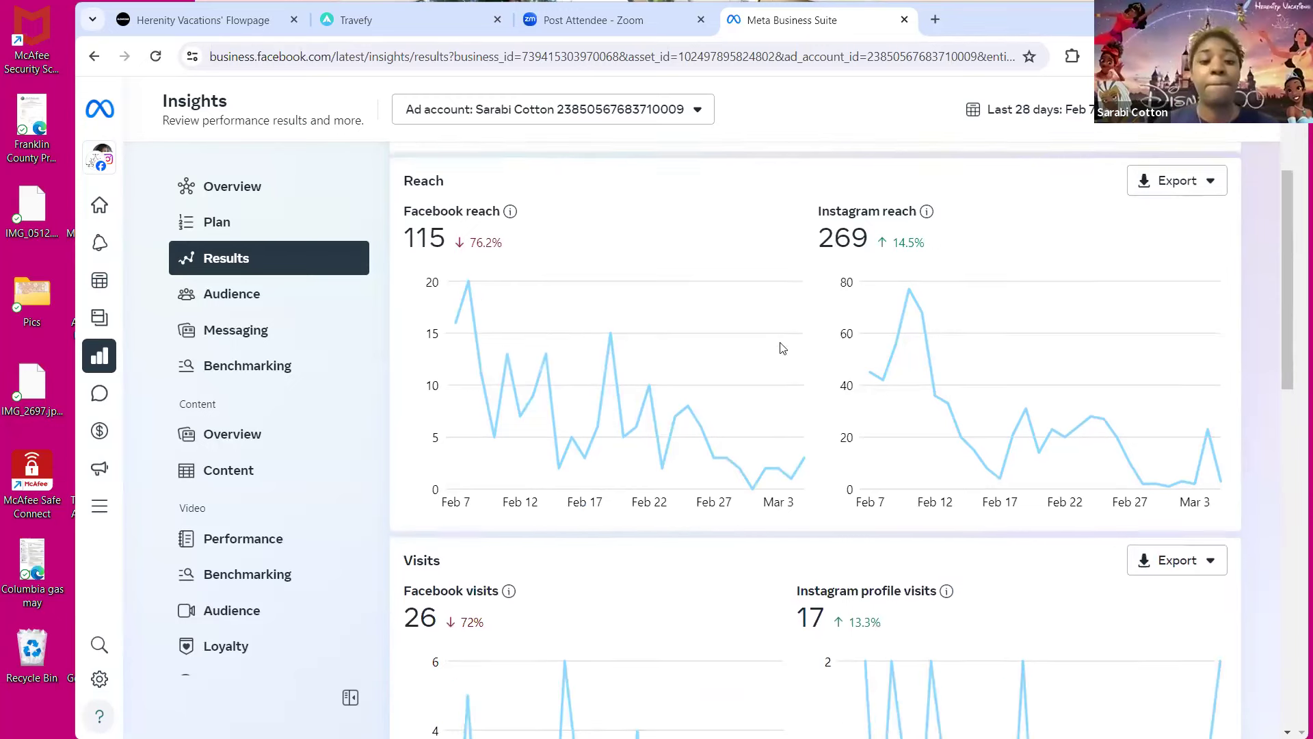
scroll(752, 363, "down", 3)
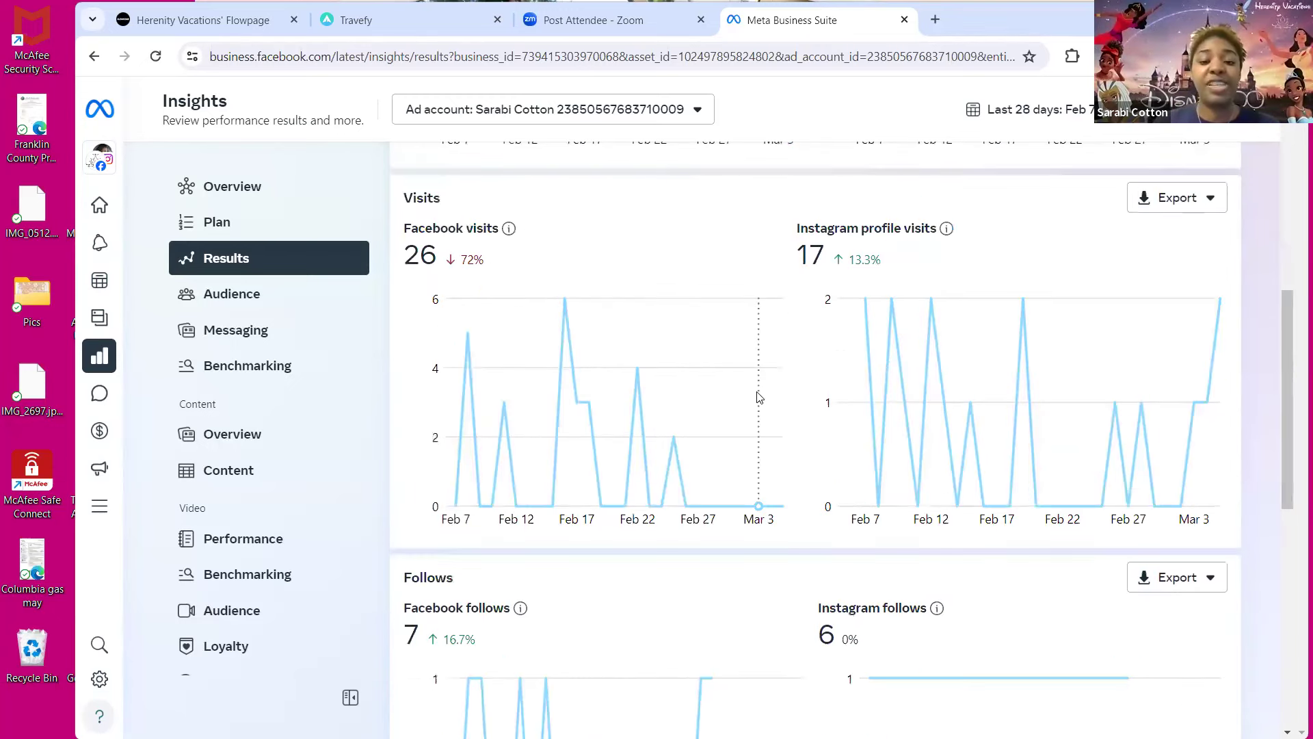
scroll(824, 404, "down", 2)
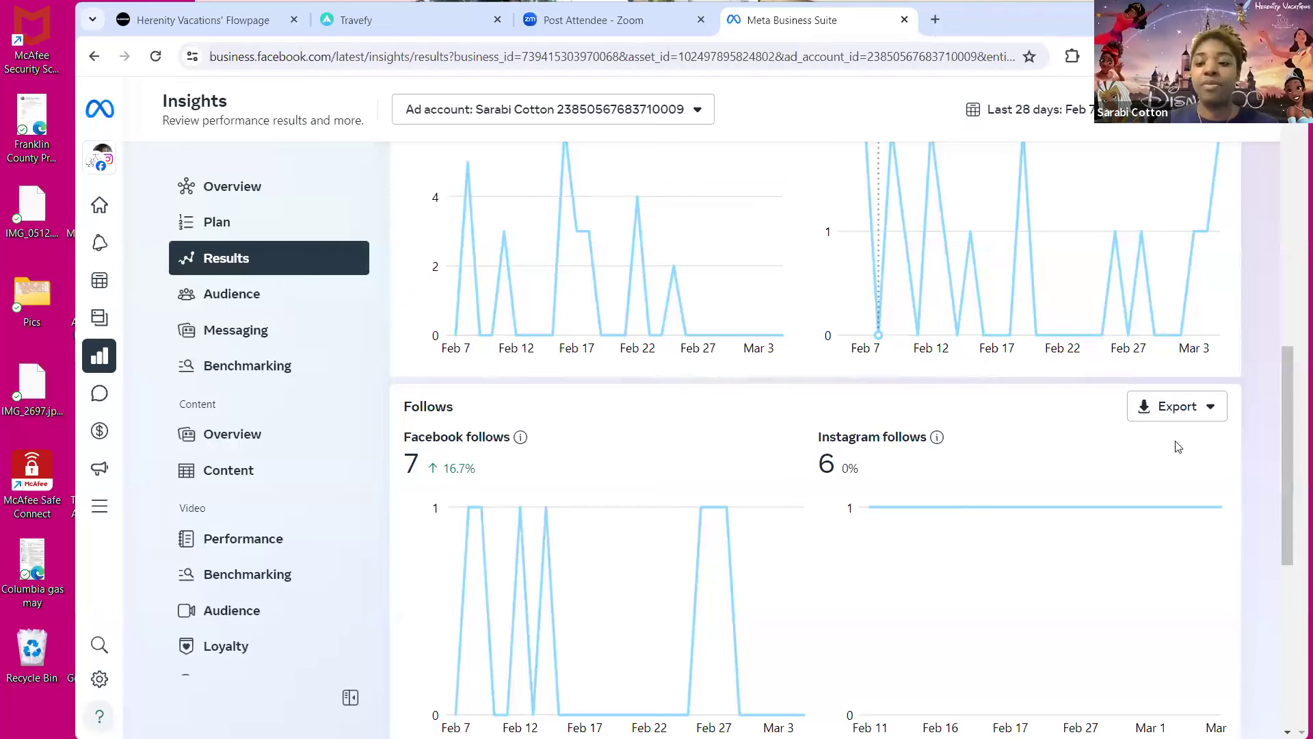
scroll(775, 455, "up", 3)
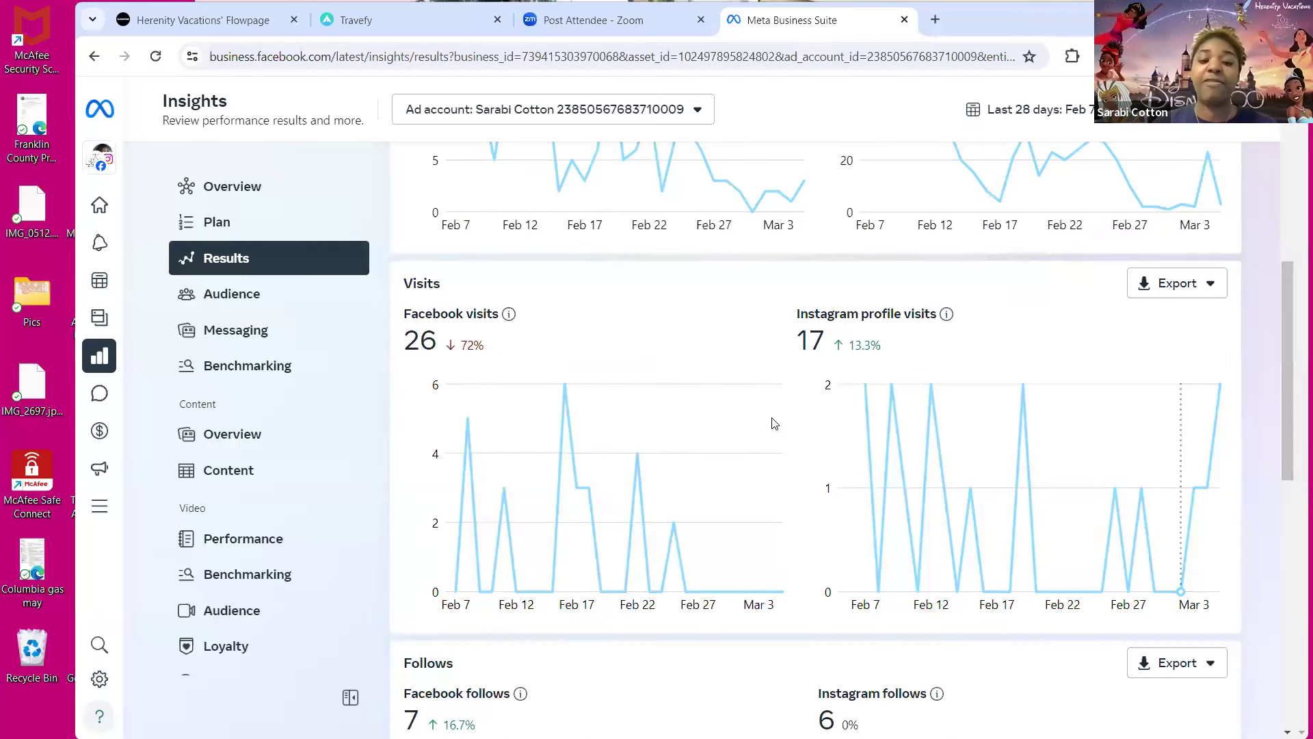
scroll(790, 419, "down", 4)
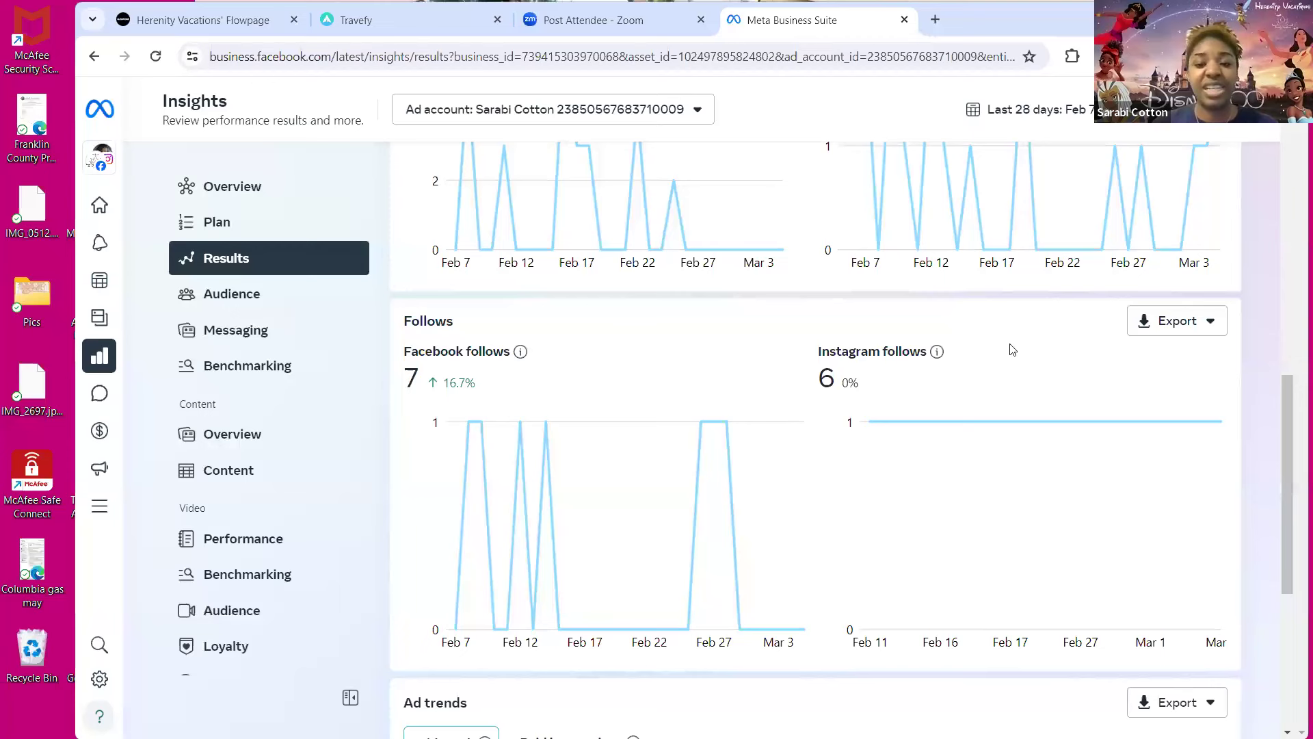
scroll(1016, 352, "down", 1)
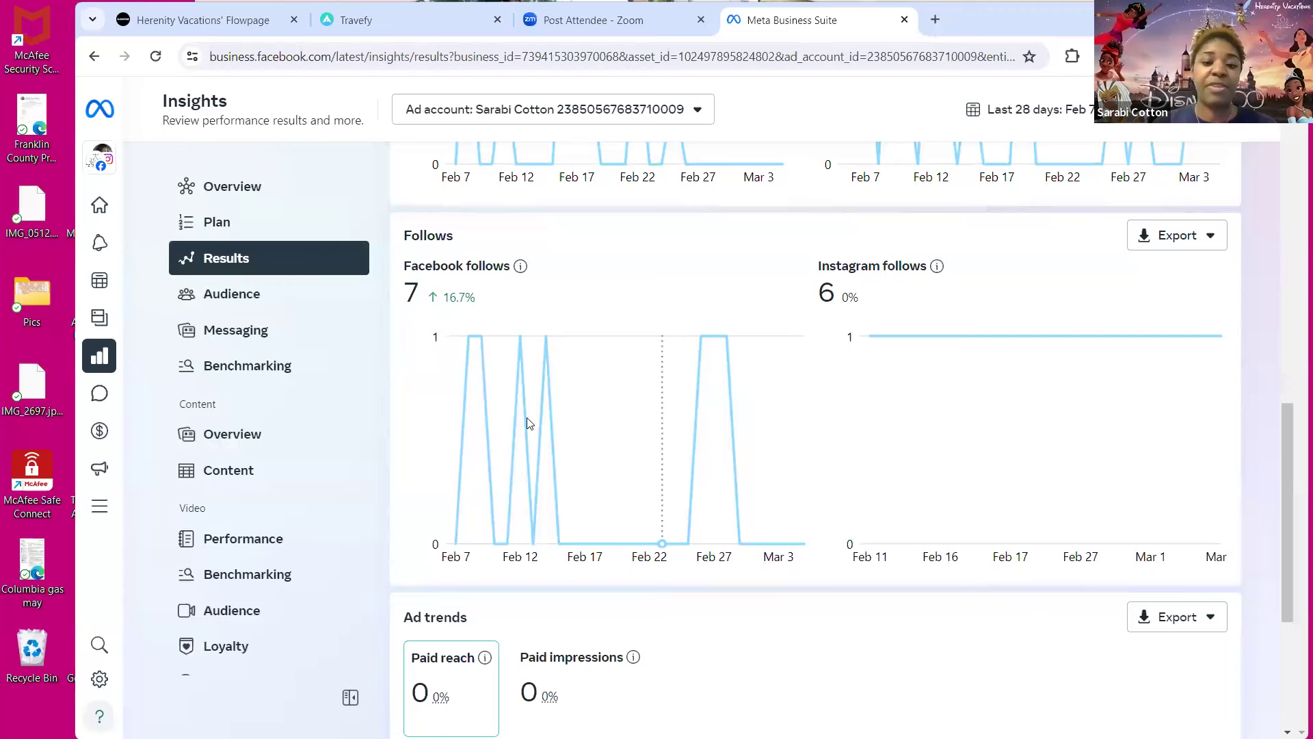
scroll(527, 425, "down", 4)
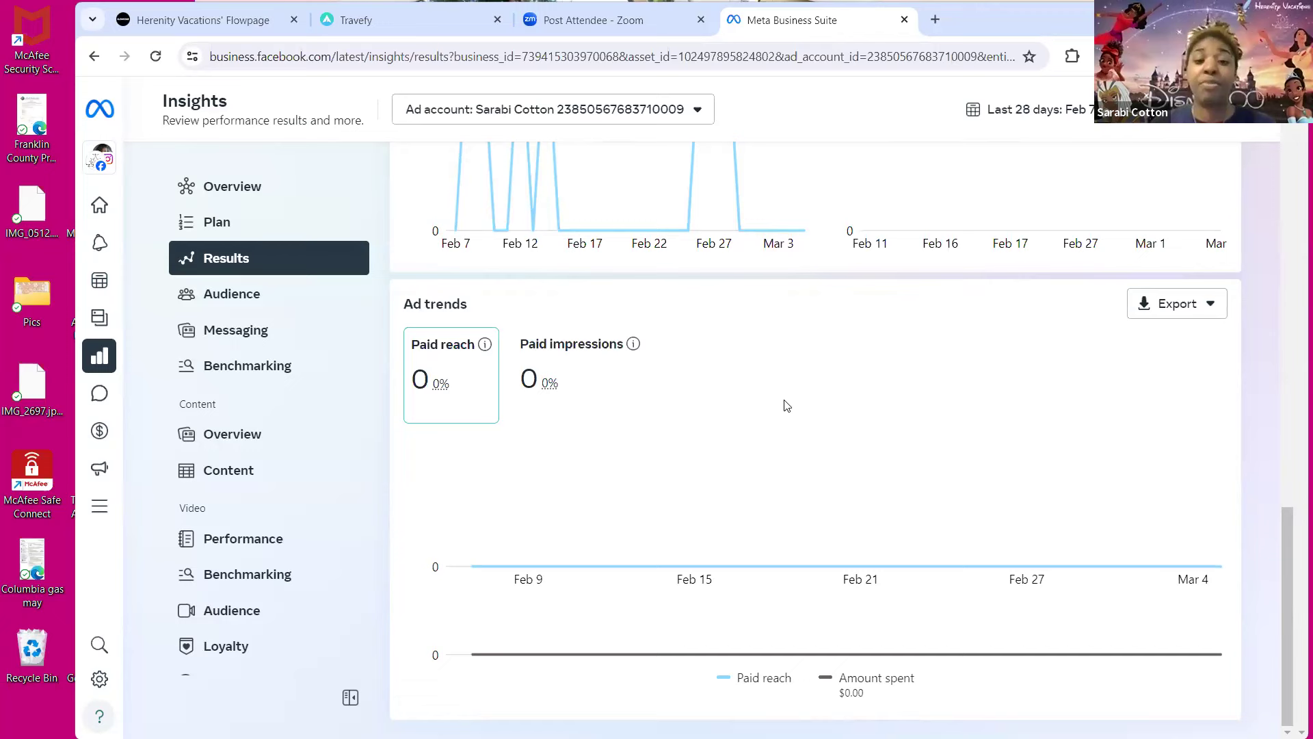
scroll(769, 404, "up", 10)
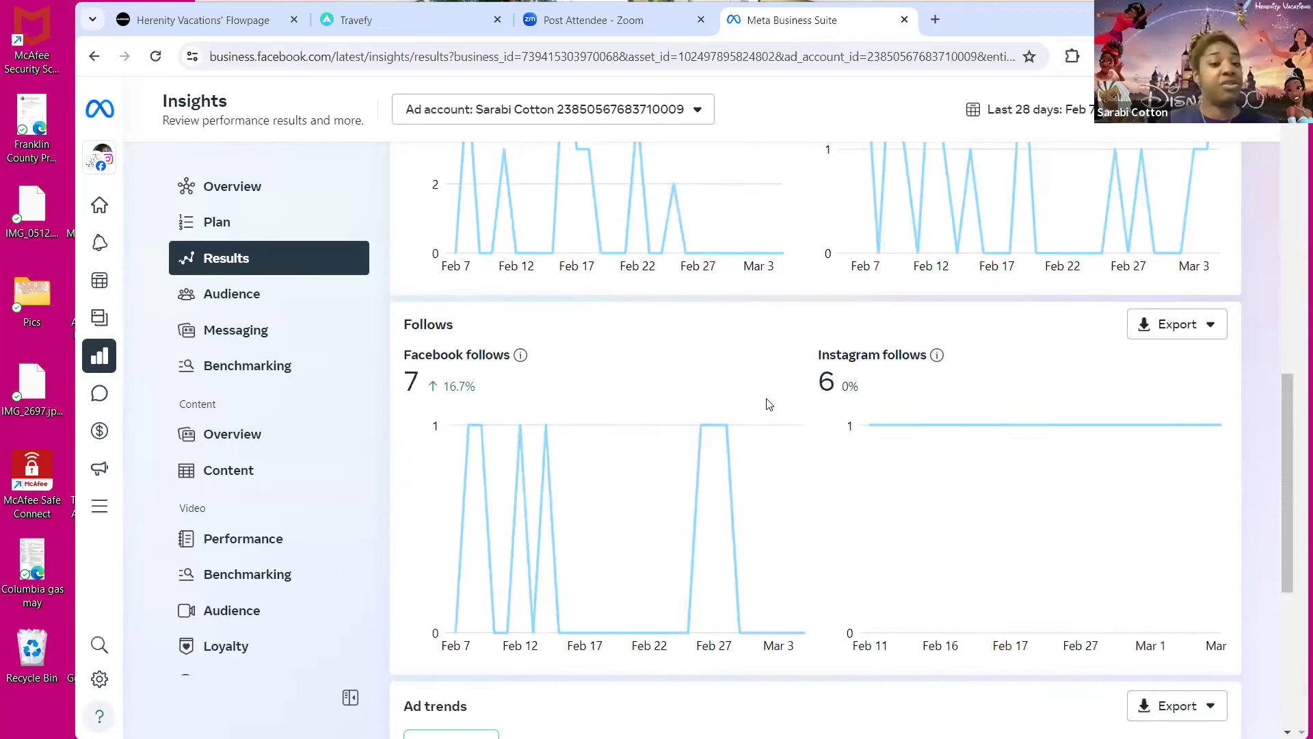
scroll(769, 404, "up", 1)
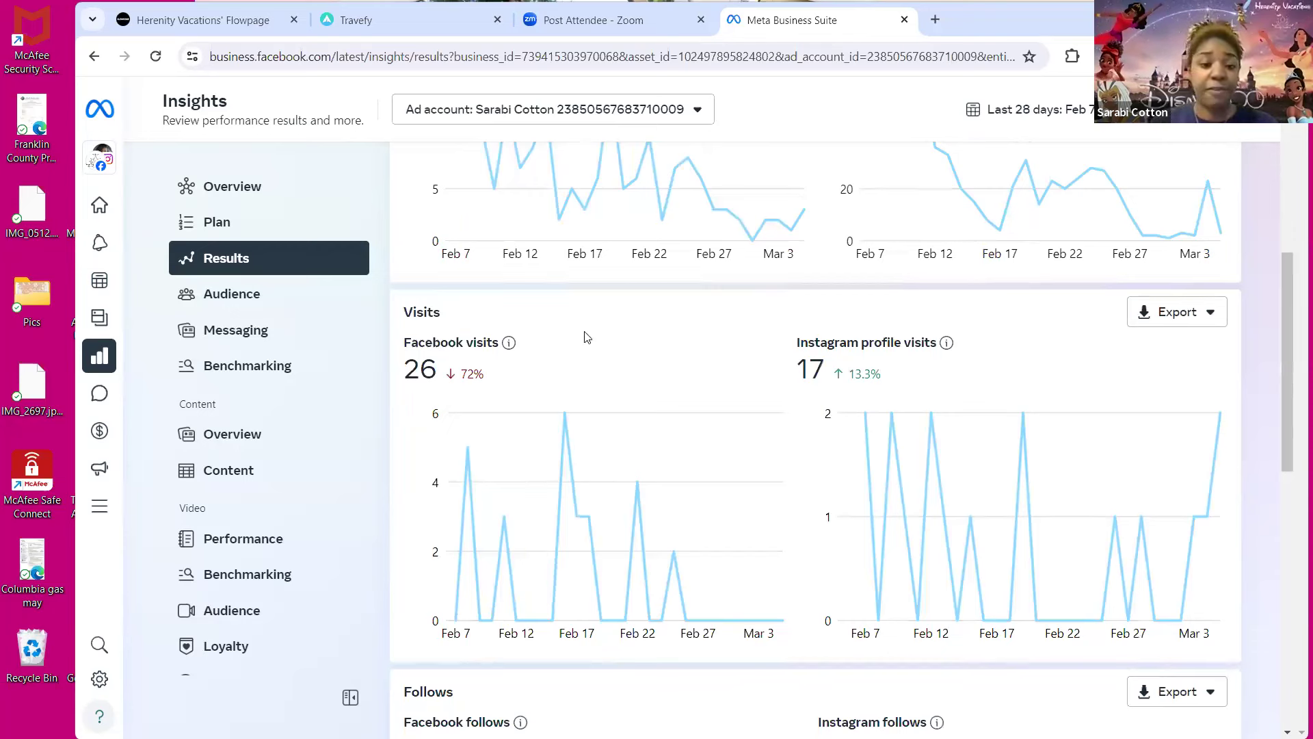
scroll(308, 301, "up", 7)
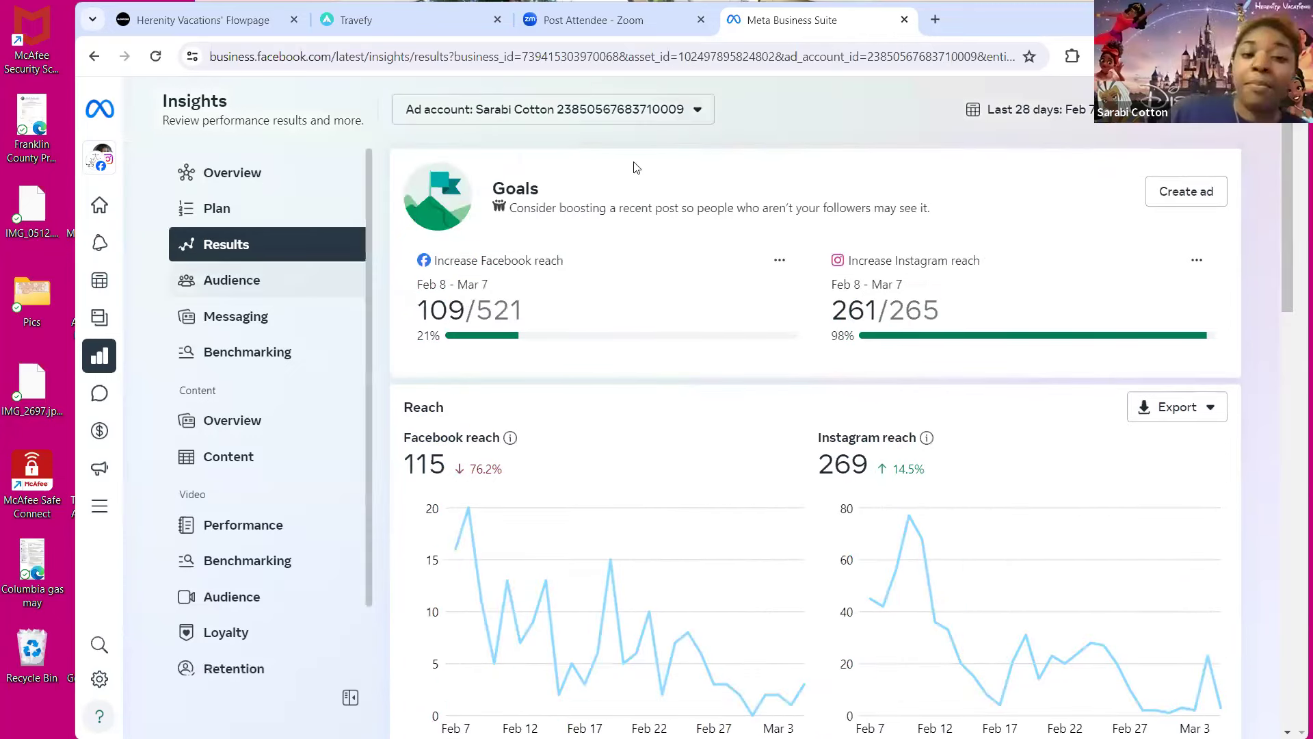
Open the Audience insights and examine the potential audience's estimated size, age and gender breakdown, and top cities.
key("Return")
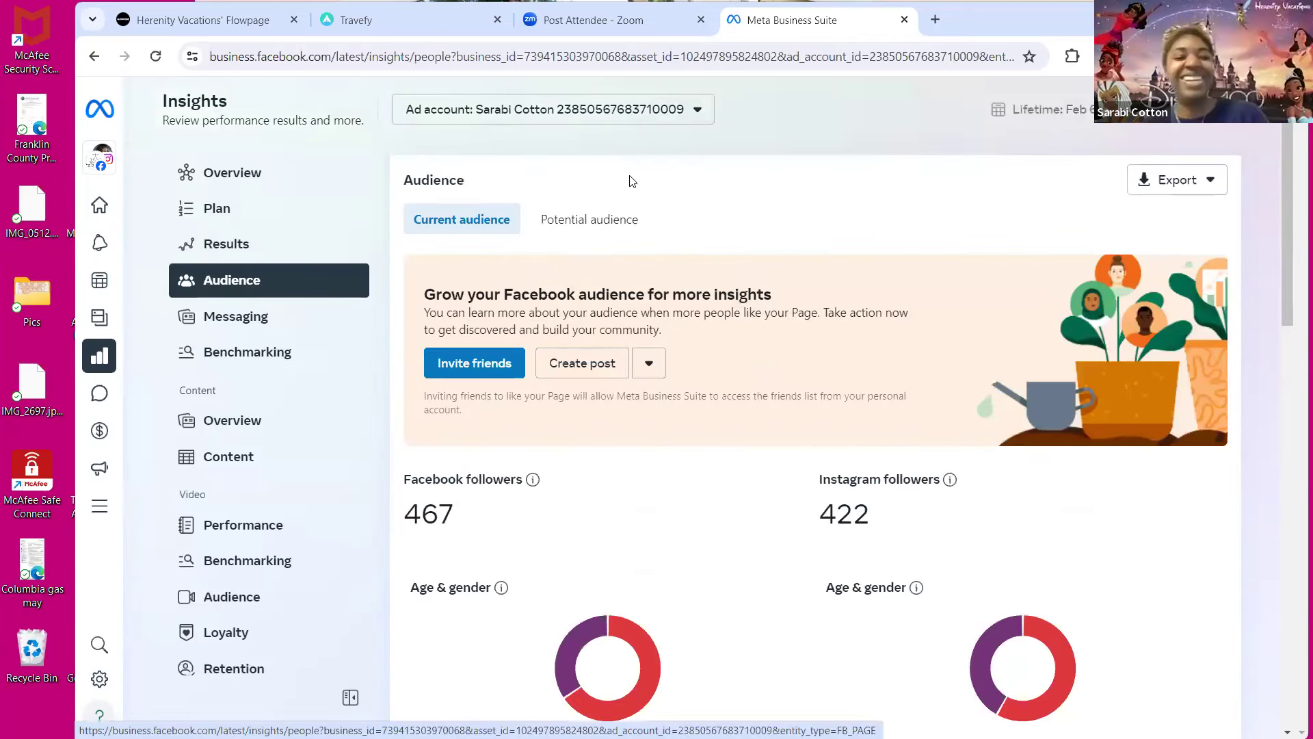
left_click(627, 225)
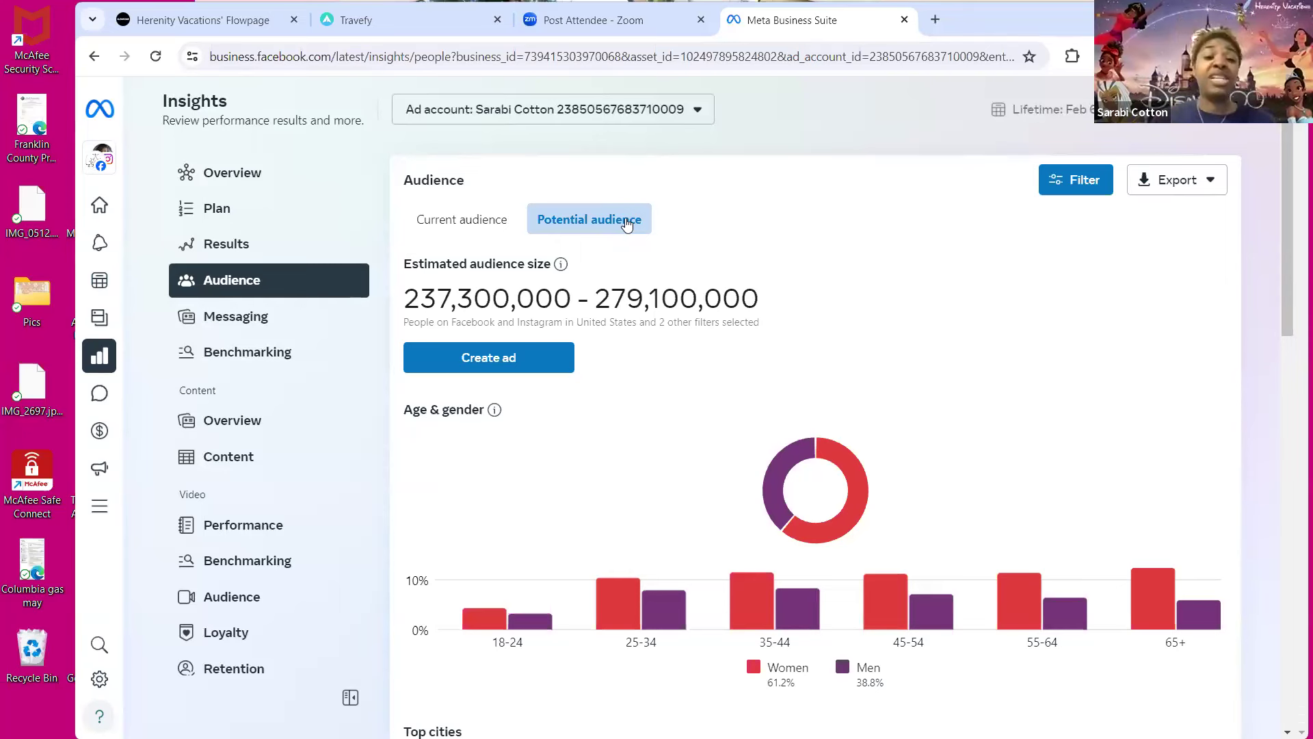
scroll(739, 258, "down", 4)
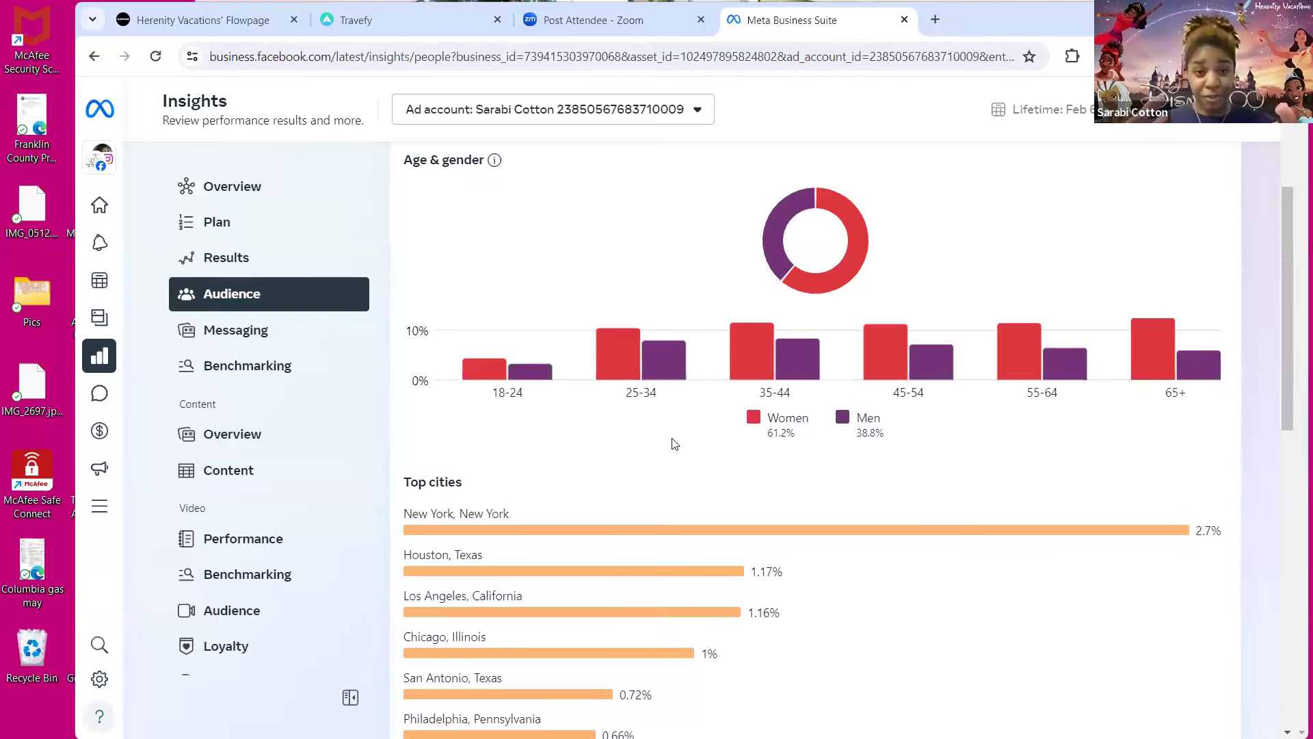
scroll(645, 405, "up", 2)
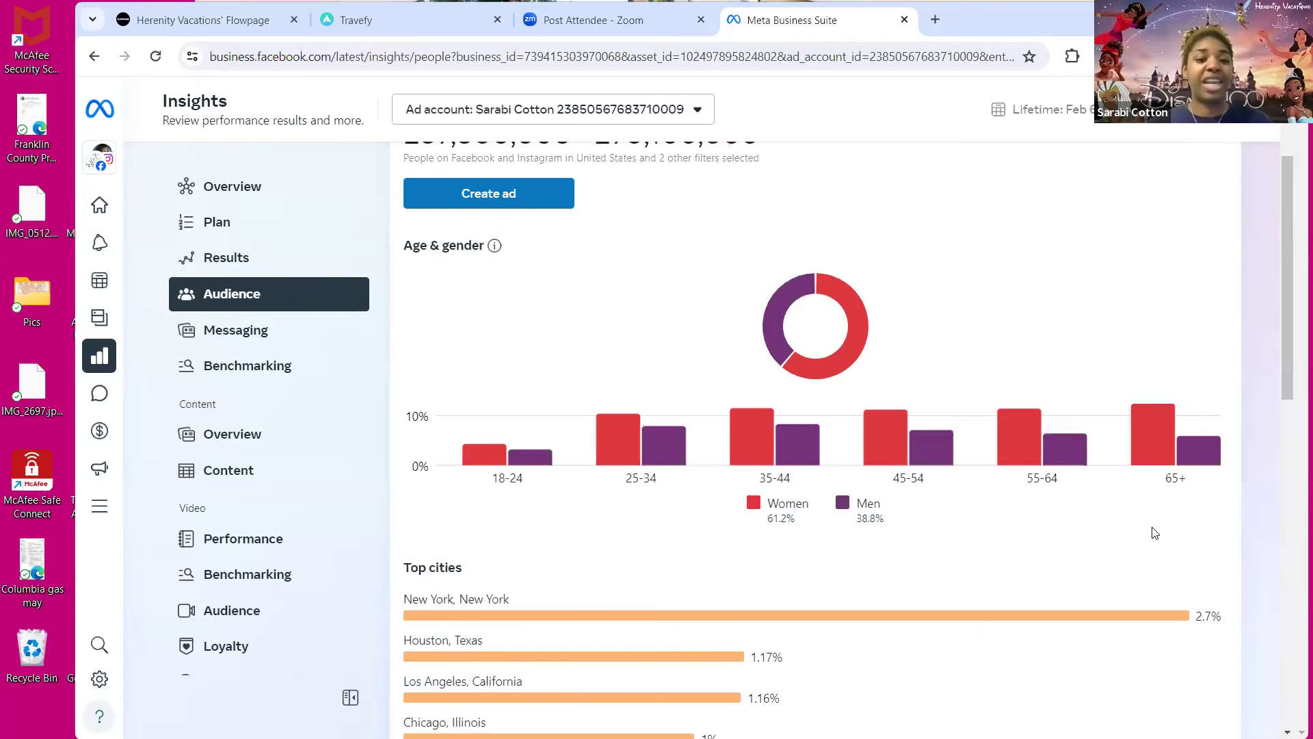
scroll(1156, 533, "up", 2)
scroll(521, 286, "up", 1)
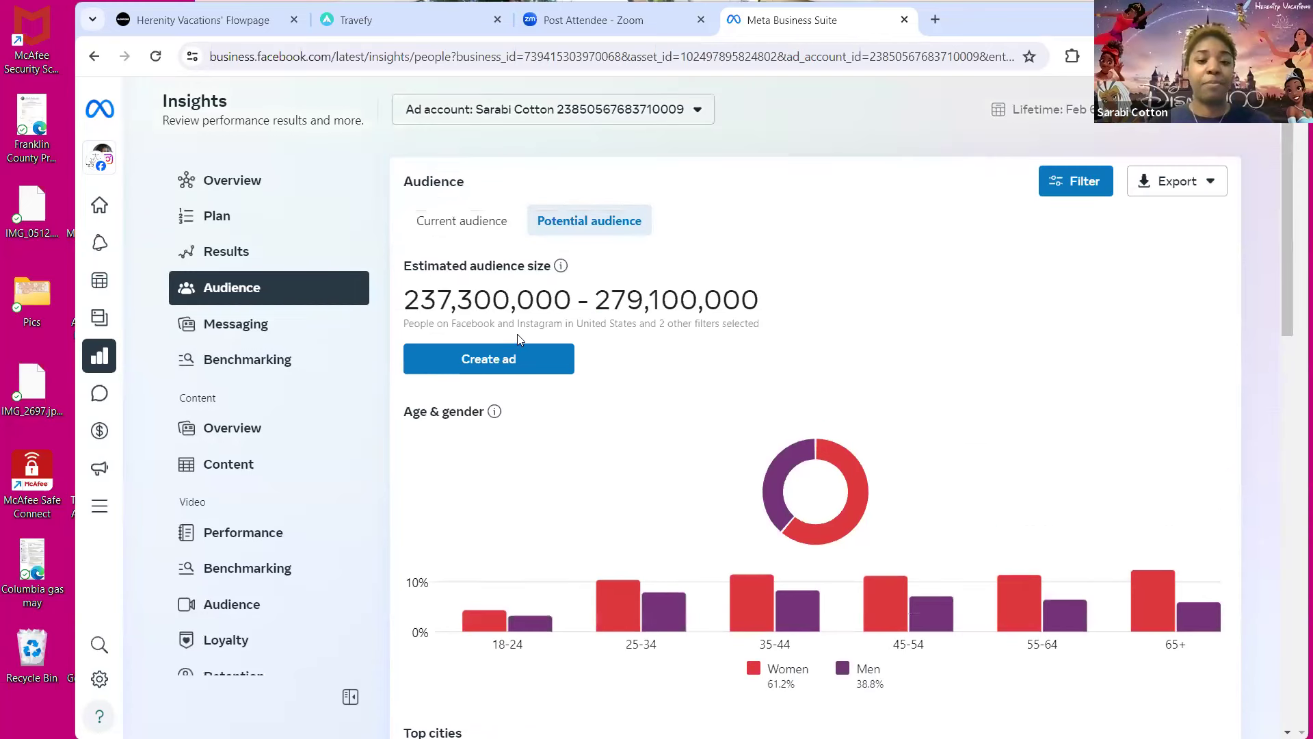
scroll(889, 506, "down", 3)
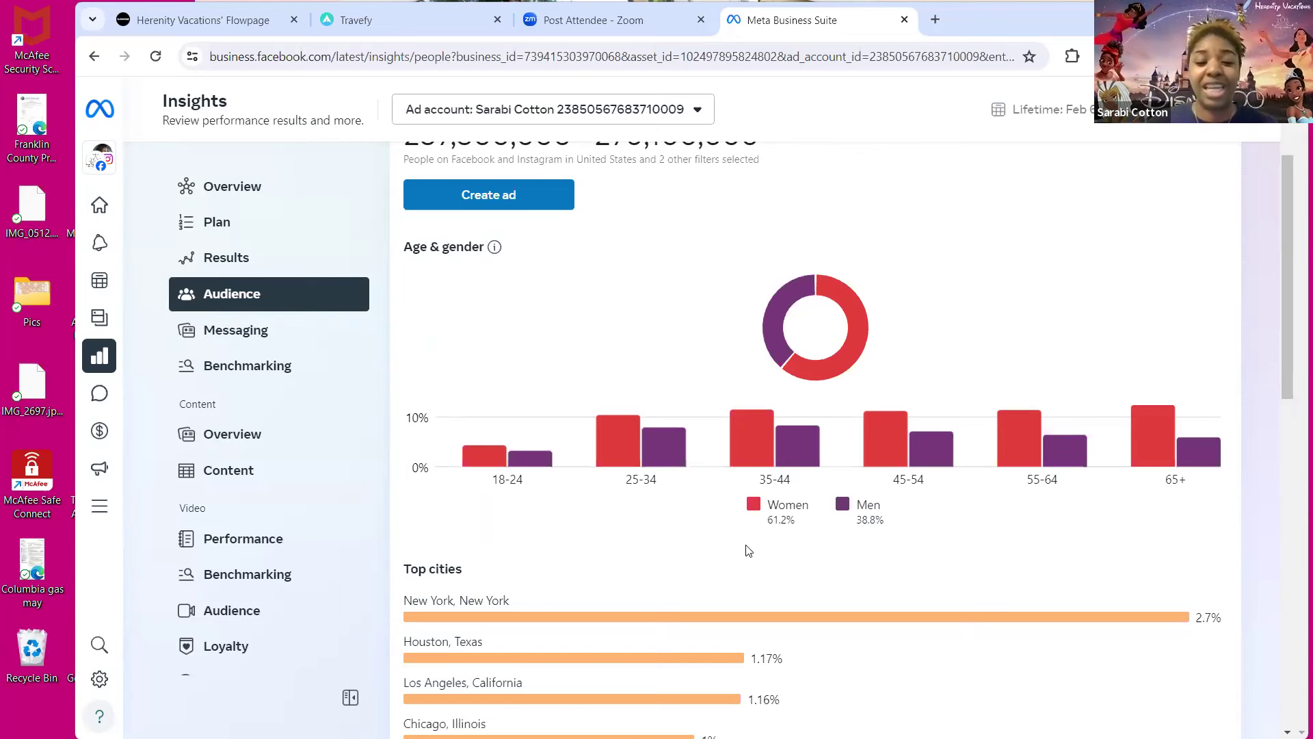
Examine the top cities, top countries and top pages of the potential audience in the Audience insights.
scroll(918, 504, "down", 3)
scroll(917, 504, "down", 1)
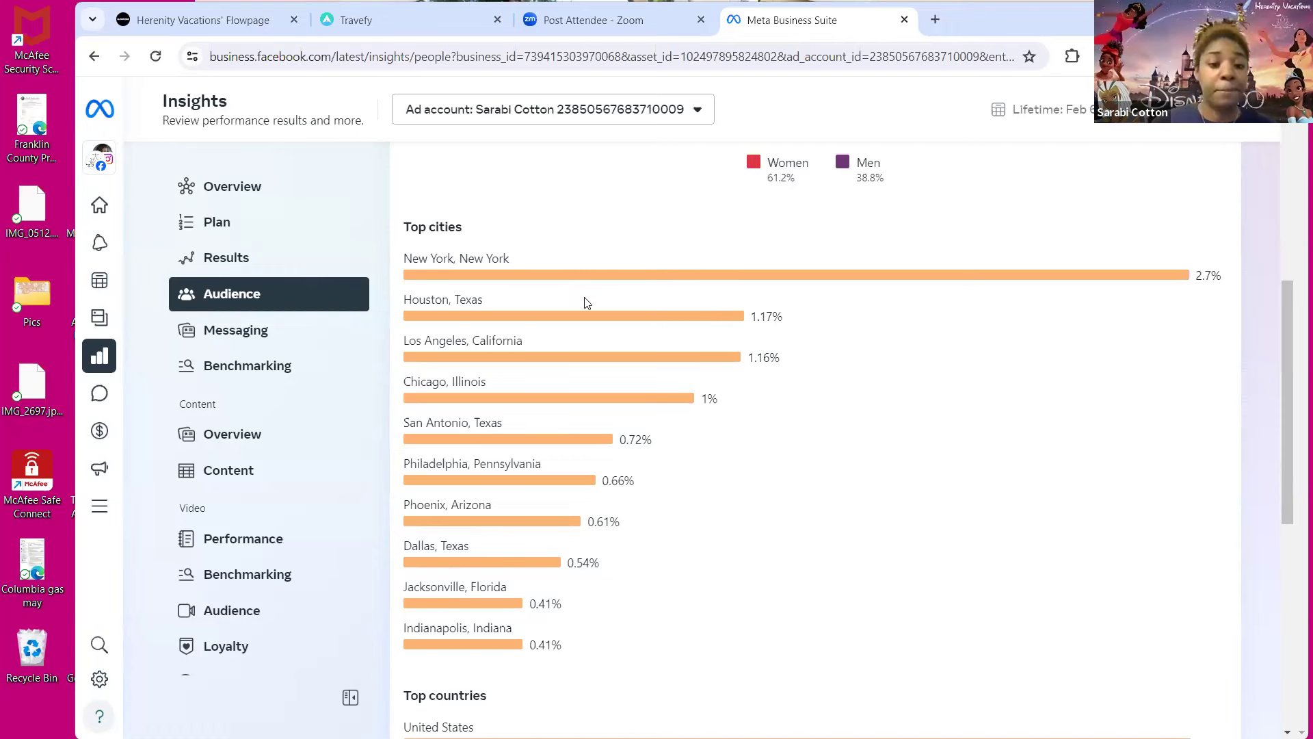
scroll(574, 281, "down", 8)
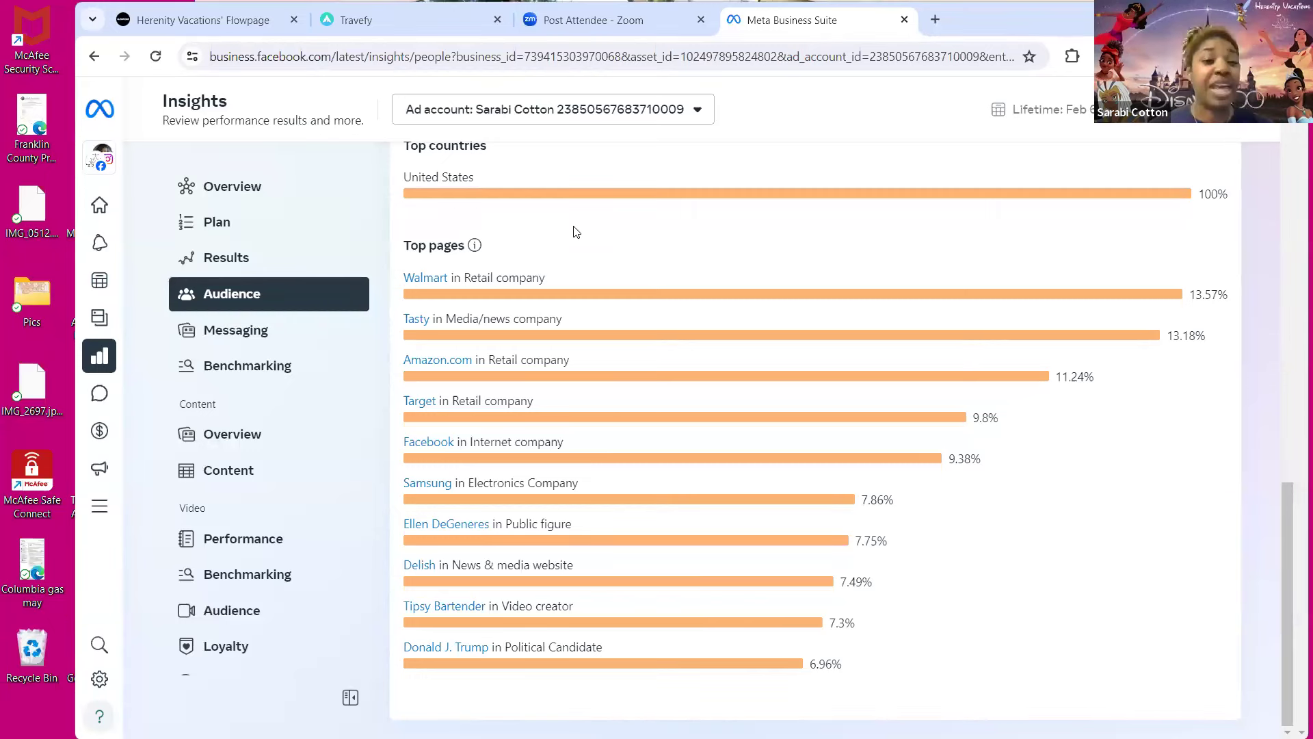
scroll(520, 281, "up", 15)
Open the Messaging insights and examine the audience contacts, outcomes and daily responsiveness metrics.
left_click(245, 331)
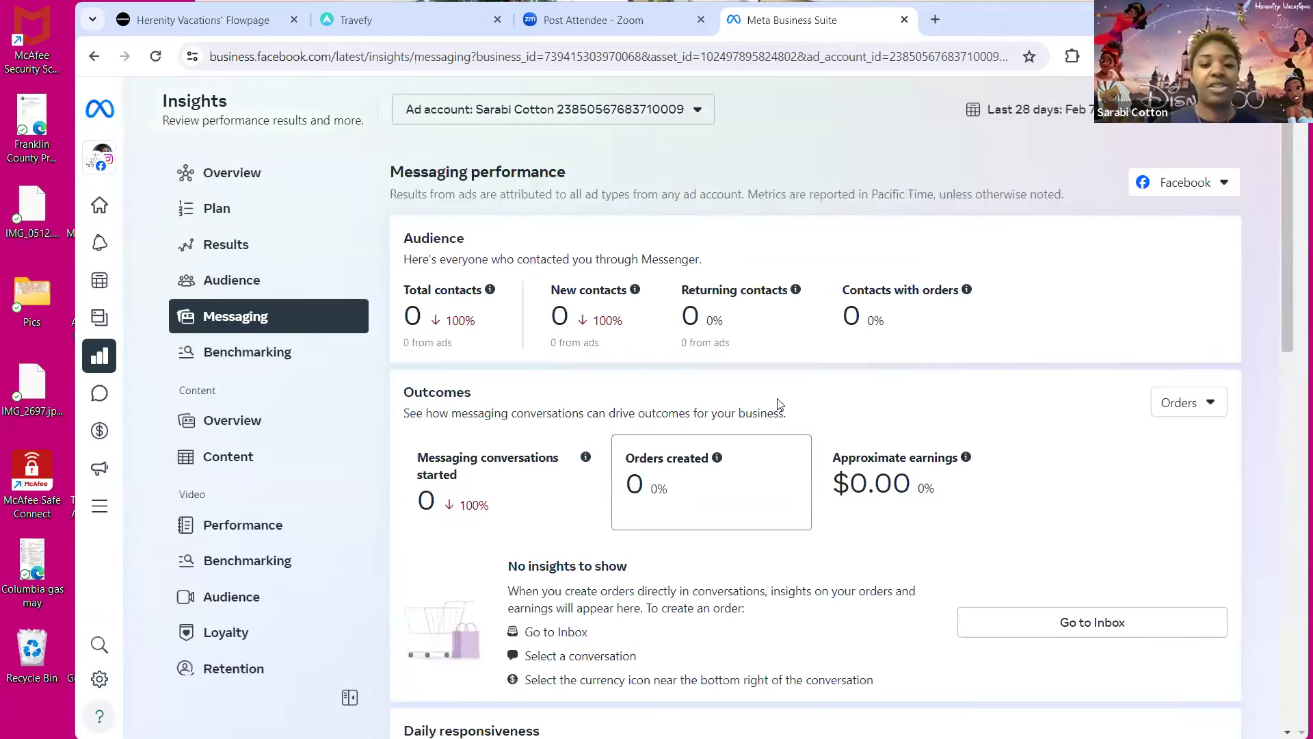
scroll(859, 361, "down", 2)
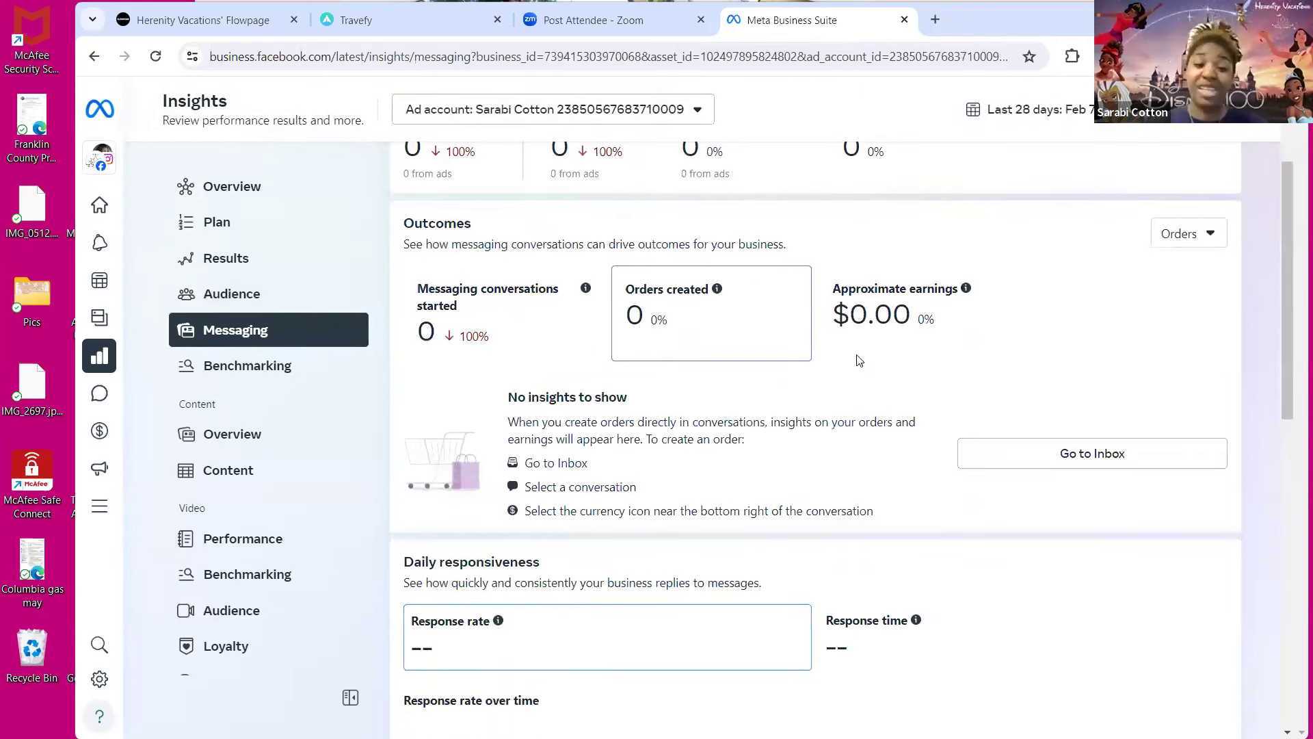
scroll(859, 360, "up", 2)
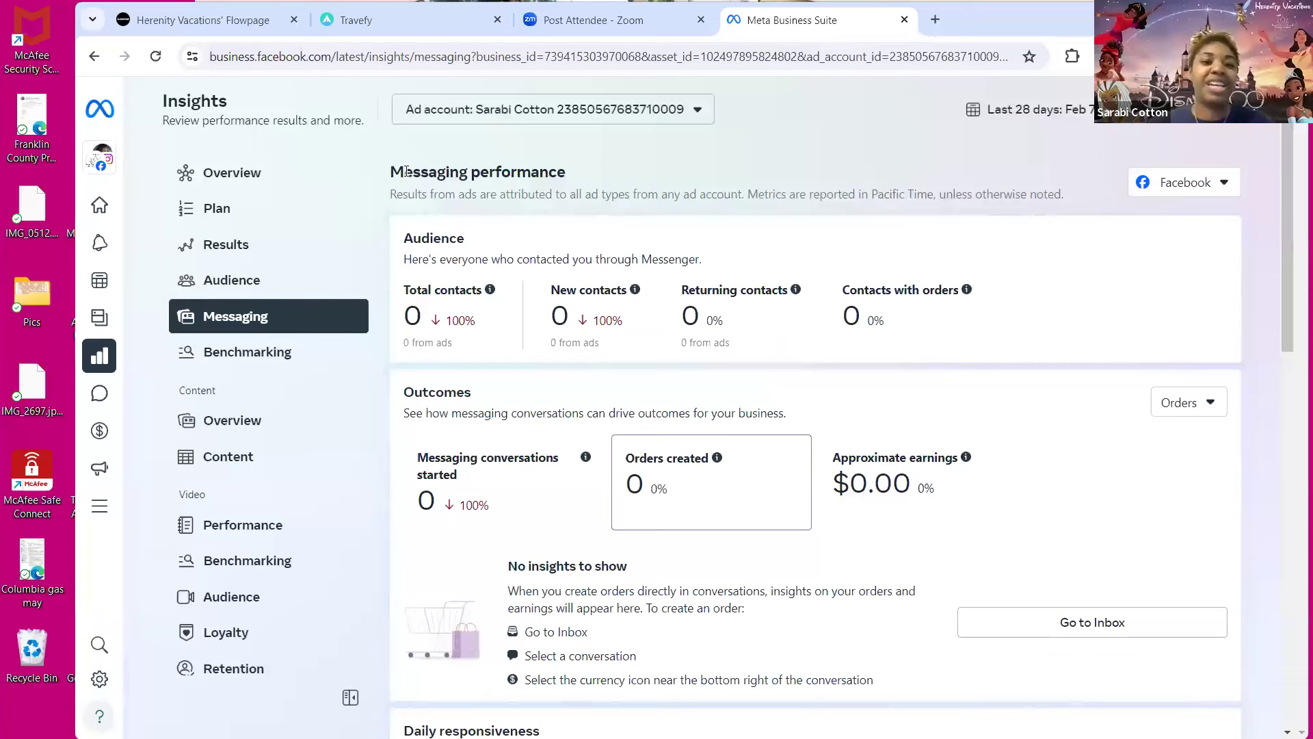
left_click(239, 318)
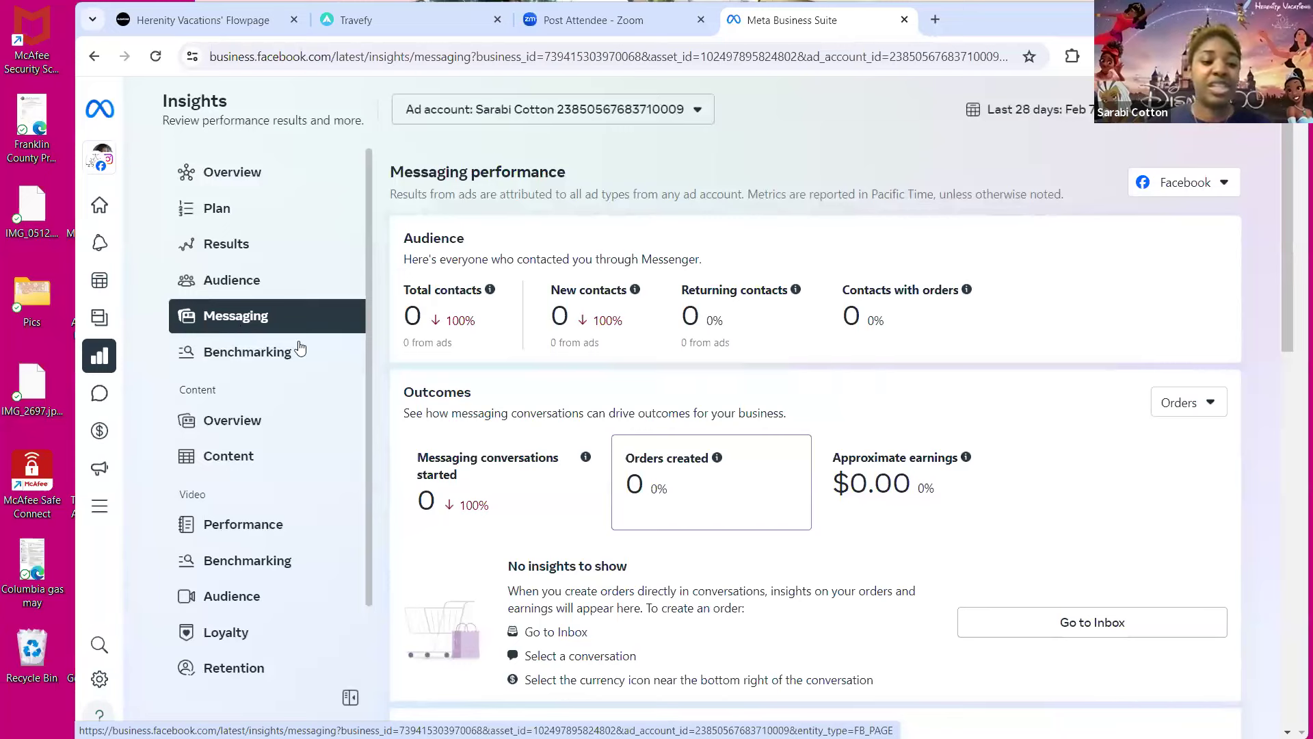
Open the Inbox, read the newest Instagram conversation and view the additional actions available for it.
left_click(100, 396)
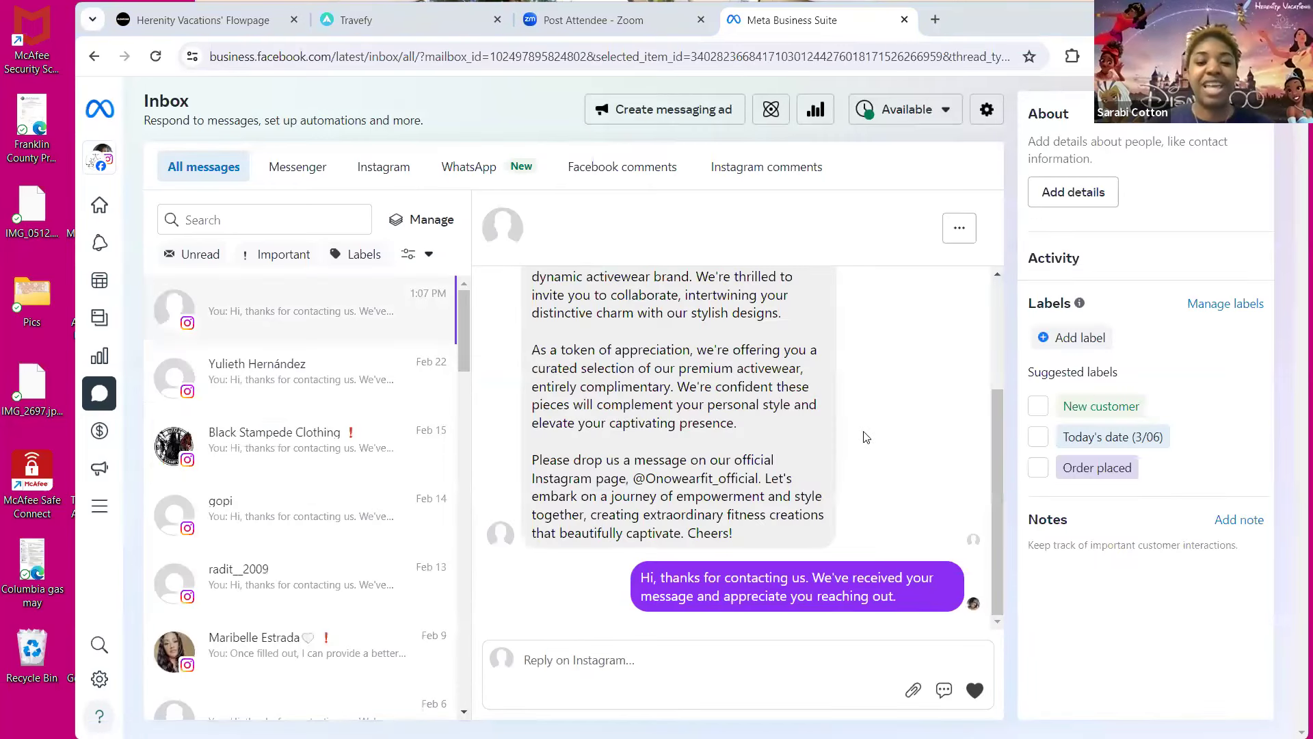
scroll(867, 438, "up", 2)
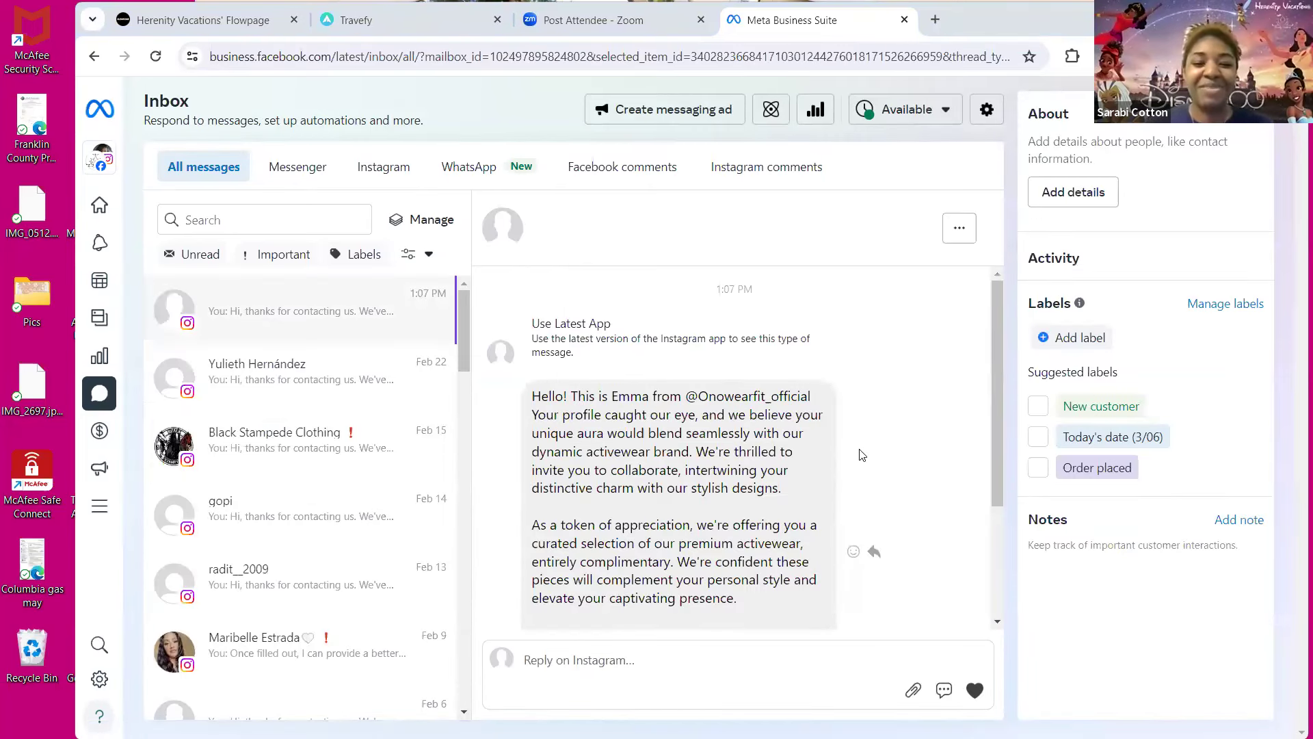
scroll(927, 469, "down", 2)
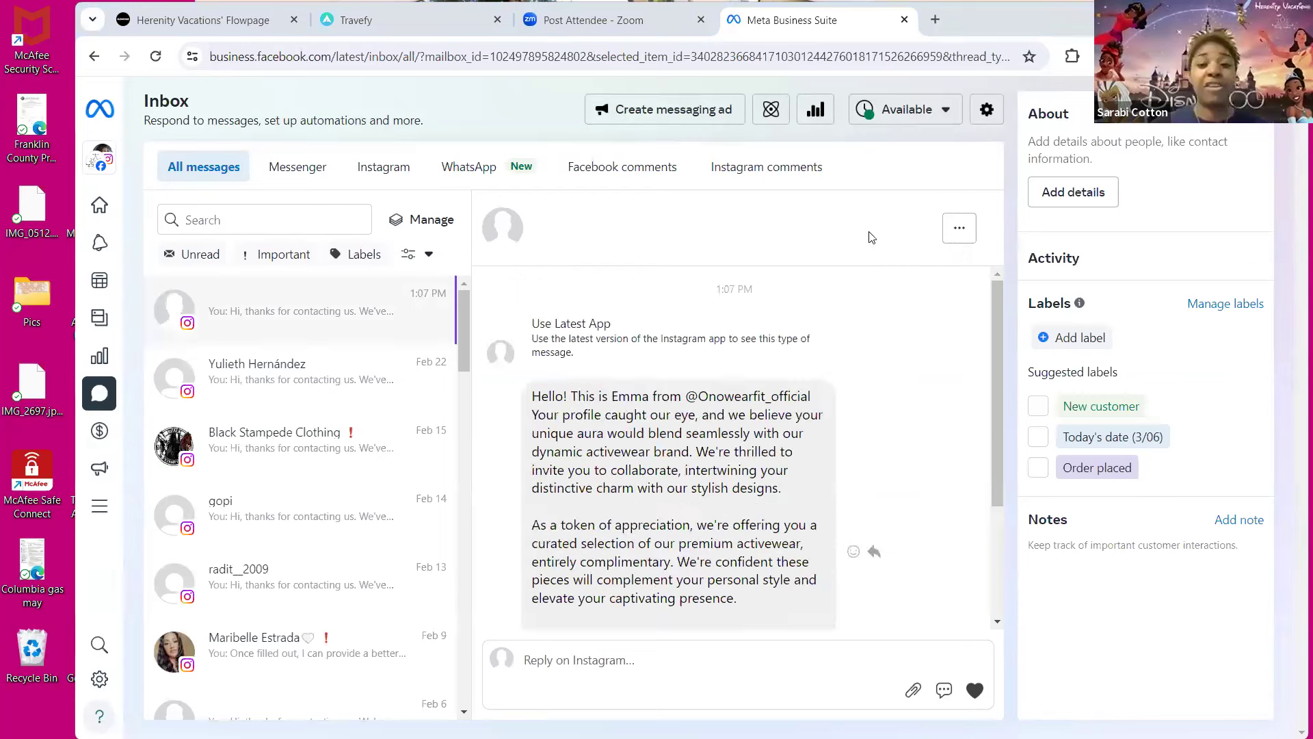
left_click(958, 230)
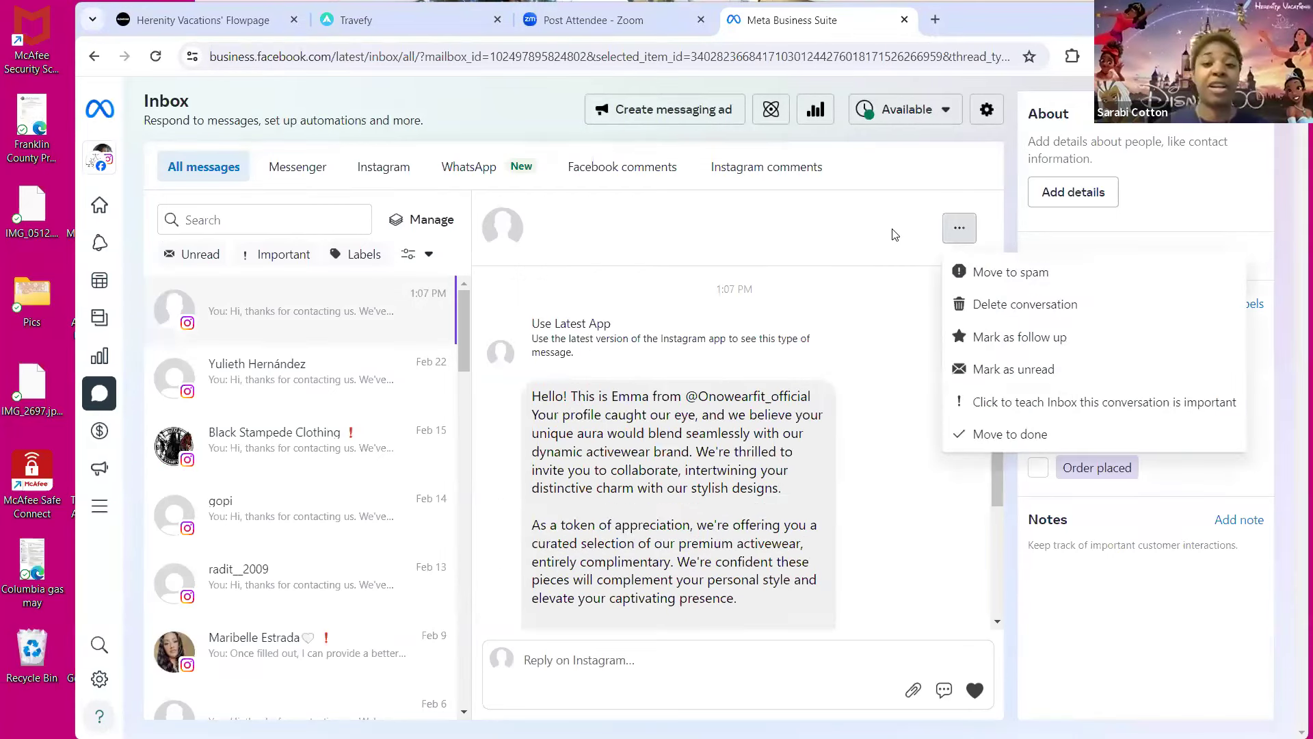
left_click(773, 119)
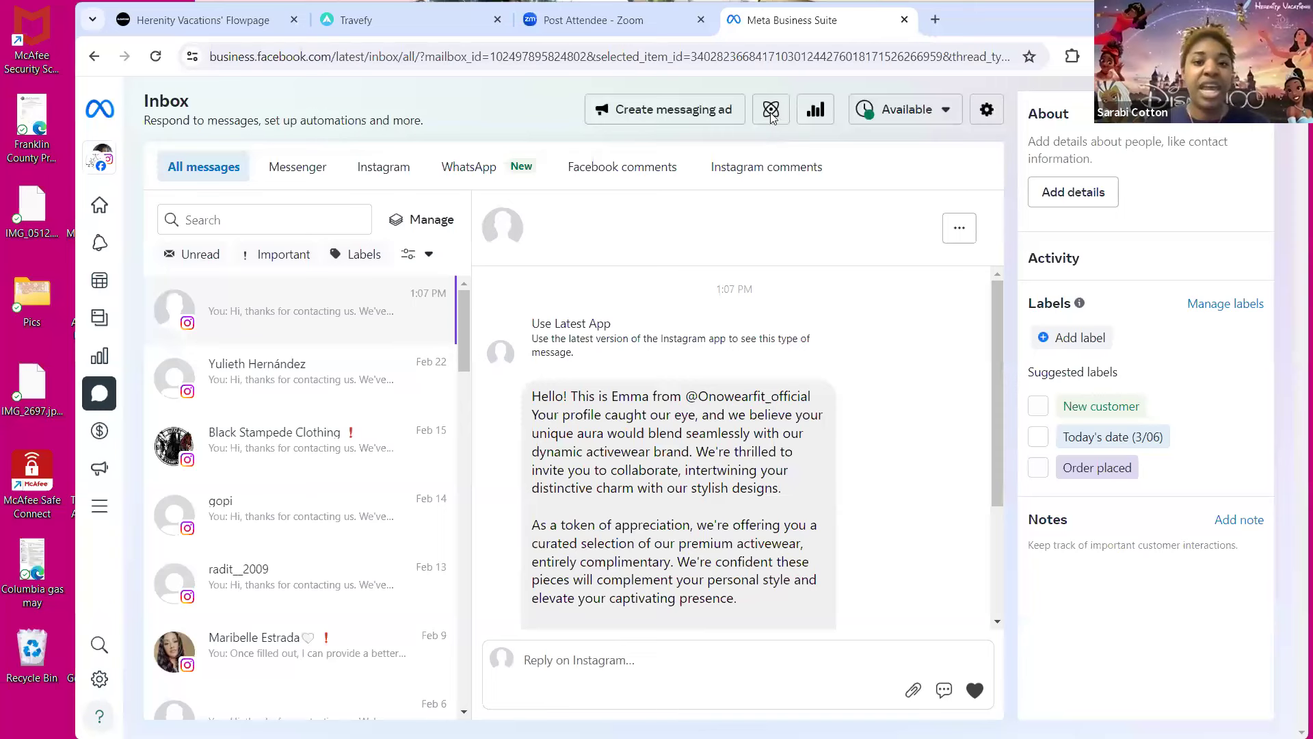
Open the Inbox automations, review the Instant reply automation's channels and message, and leave its editor without saving changes.
left_click(771, 112)
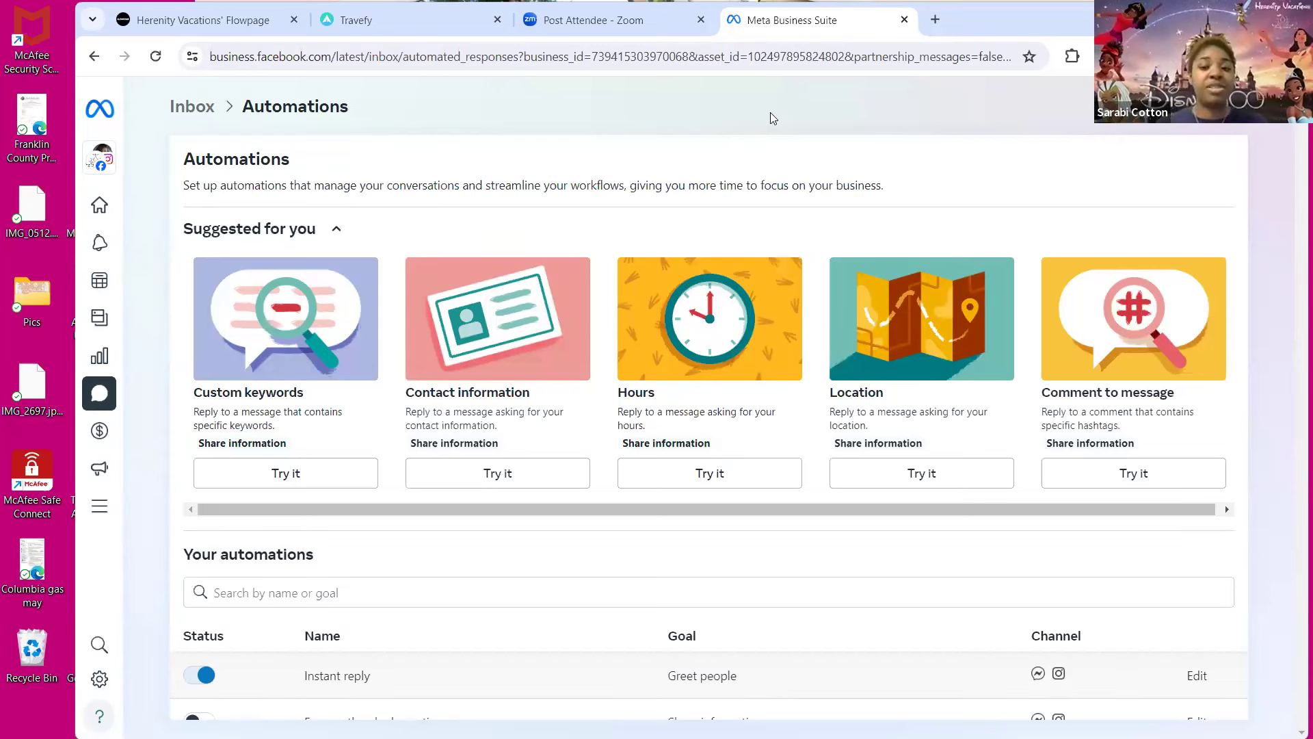
scroll(552, 479, "down", 2)
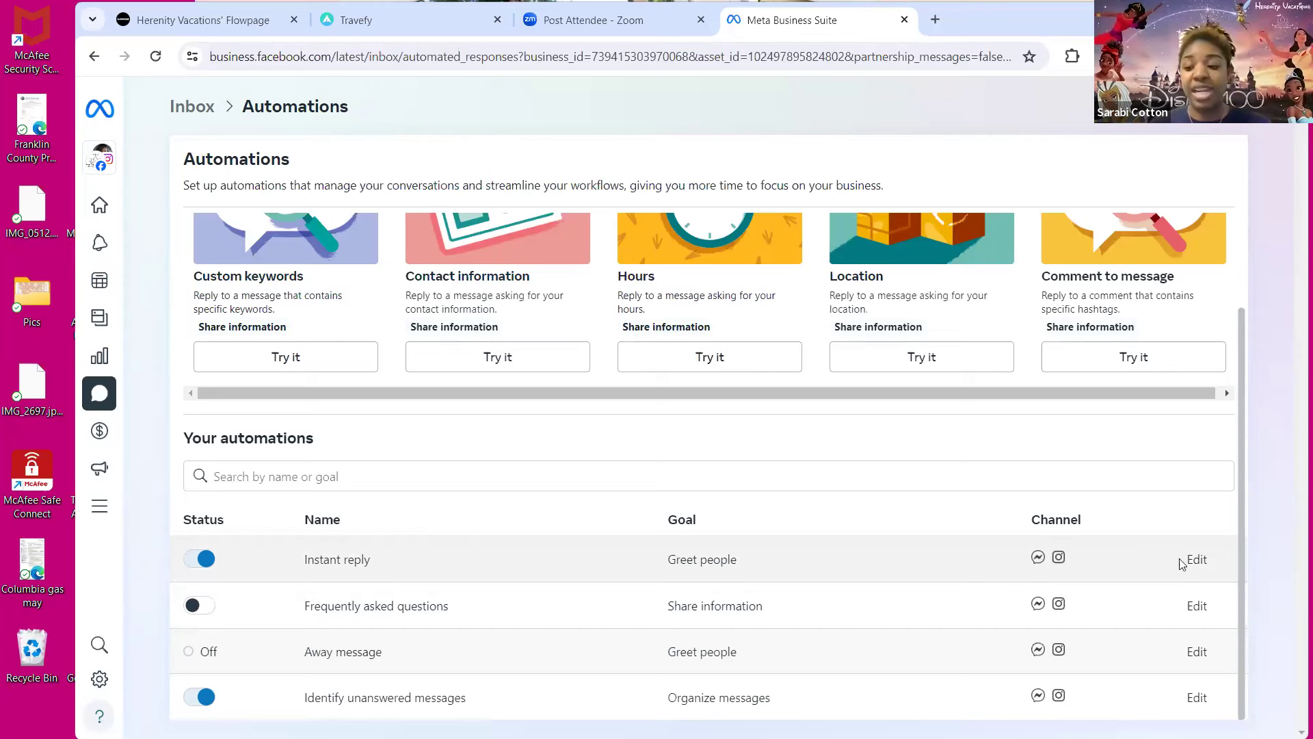
left_click(1197, 561)
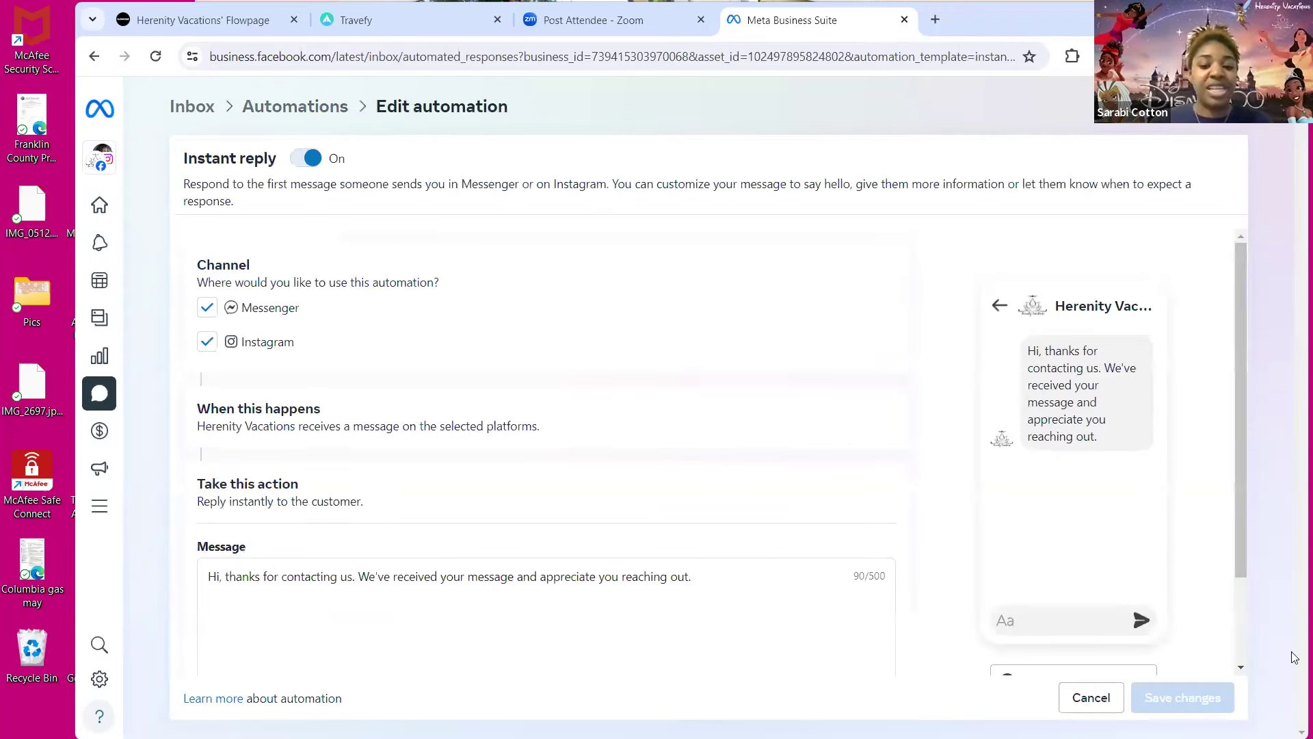
scroll(697, 591, "down", 2)
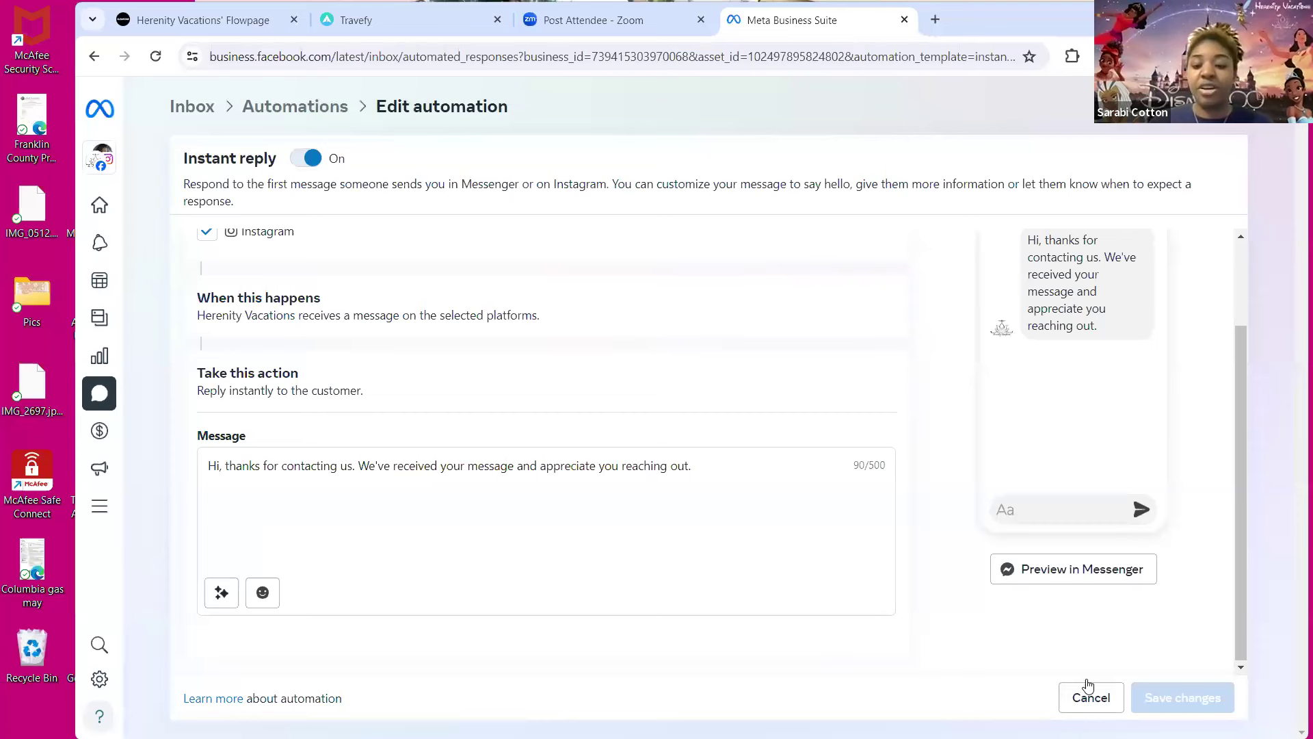
left_click(1092, 702)
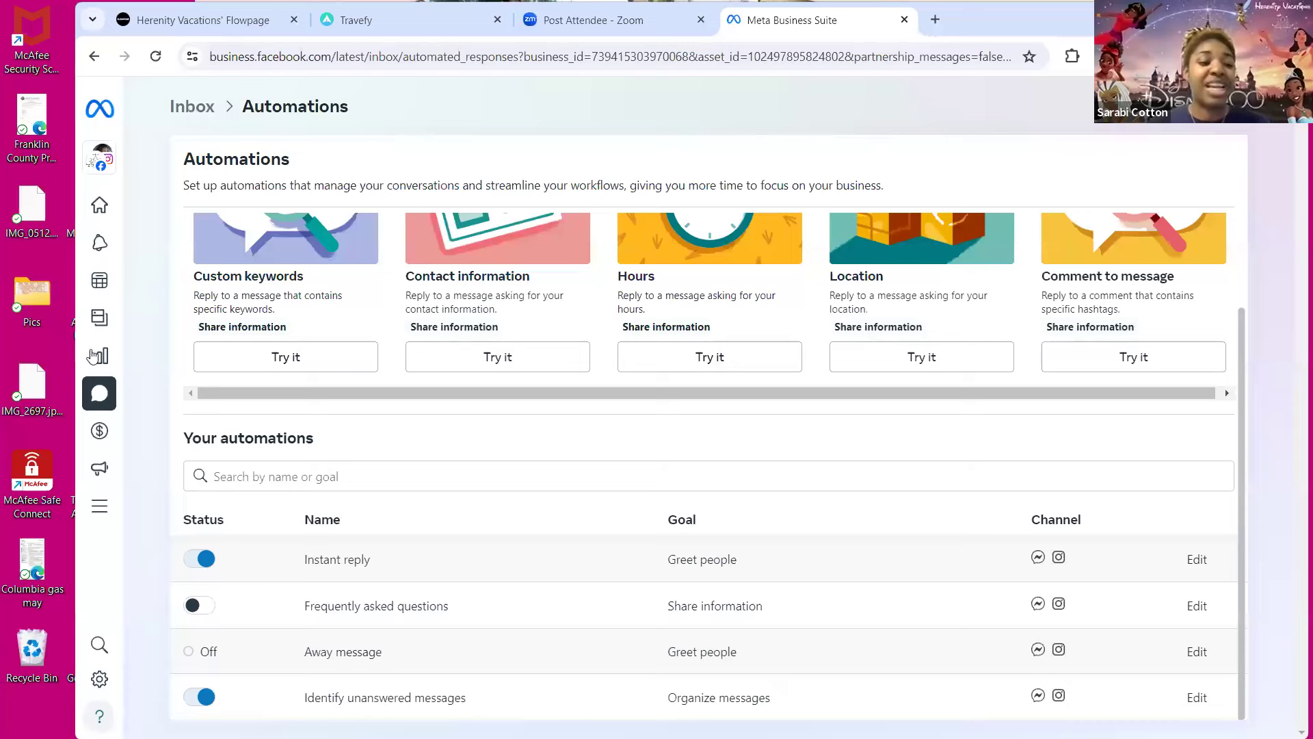
Open the Content overview in Insights and examine the reach, engagement and top-performing charts for Facebook posts.
scroll(412, 259, "up", 2)
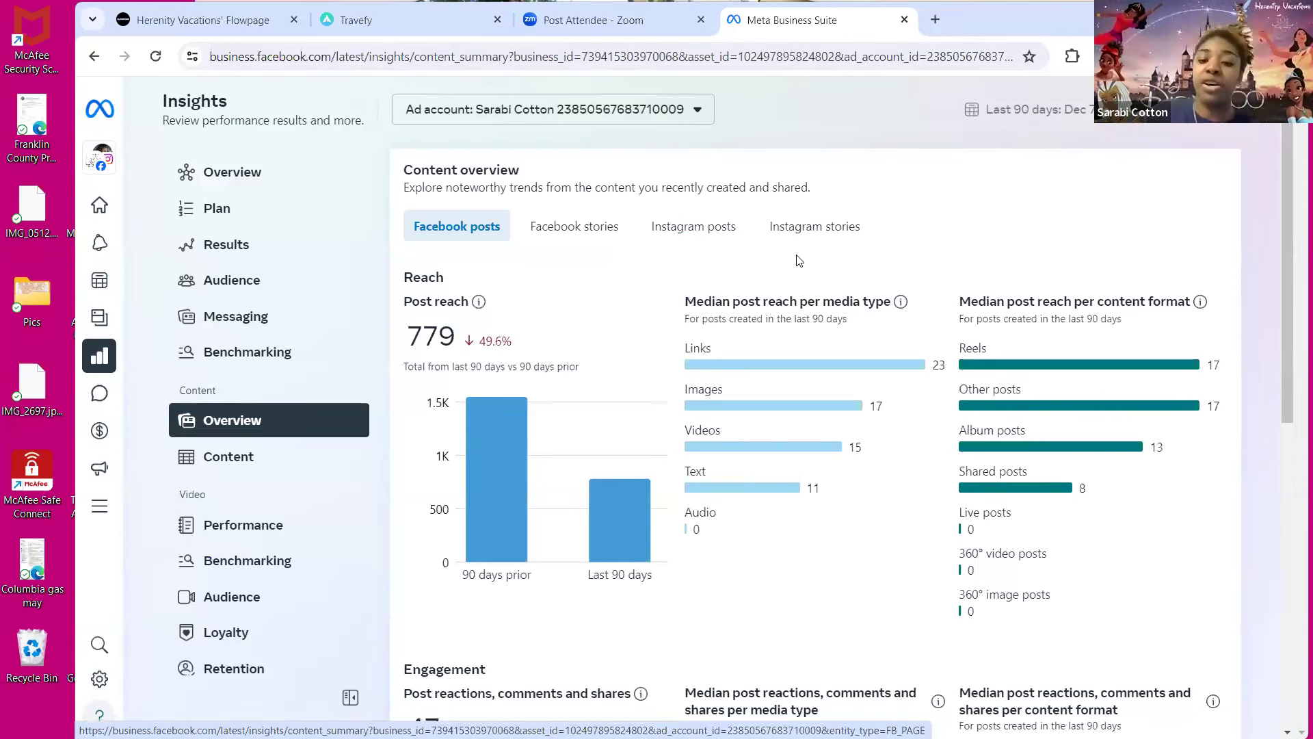
mouse_move(723, 369)
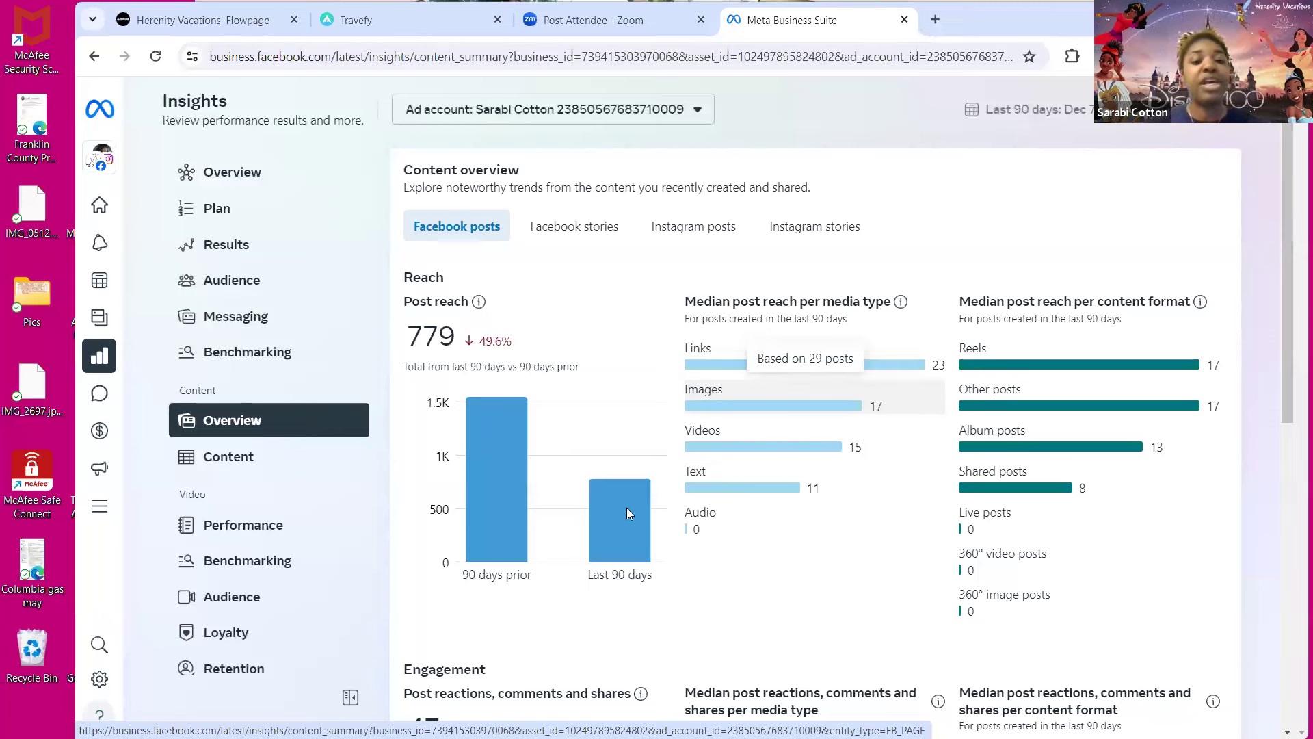
mouse_move(626, 509)
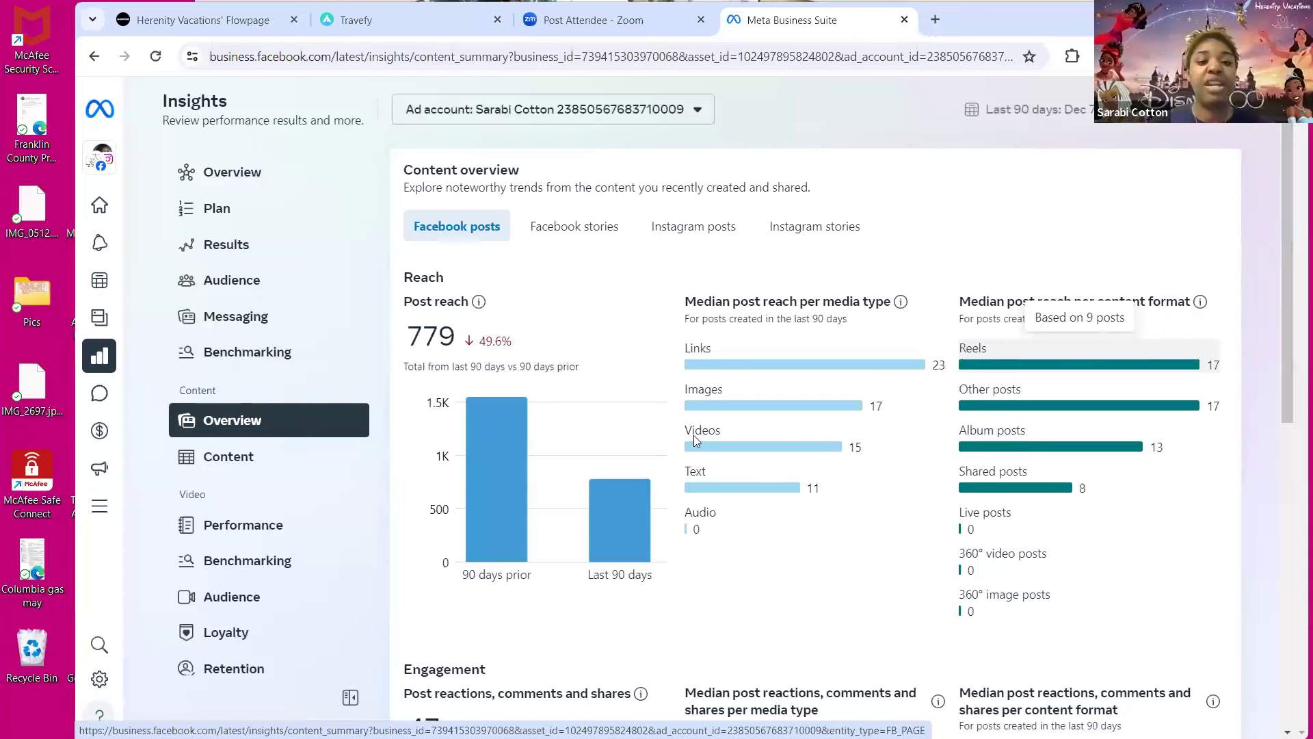
scroll(759, 430, "down", 7)
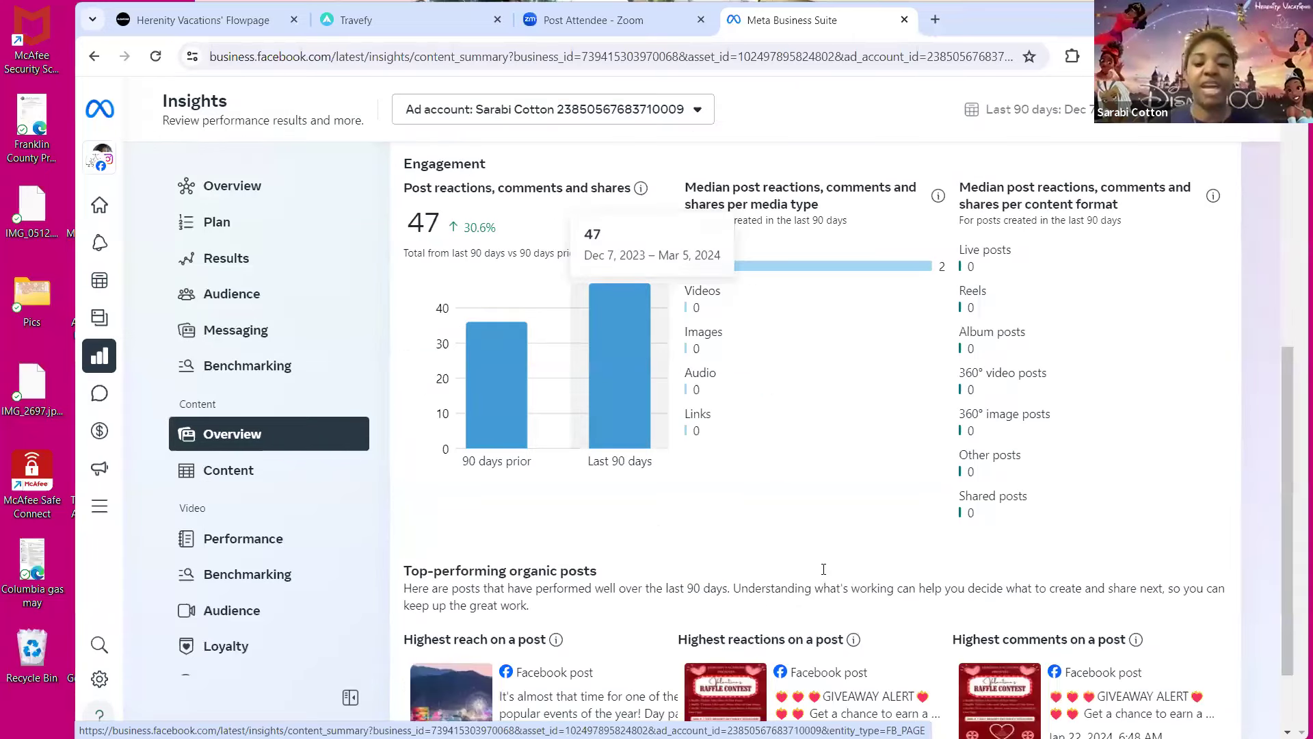
scroll(587, 411, "up", 2)
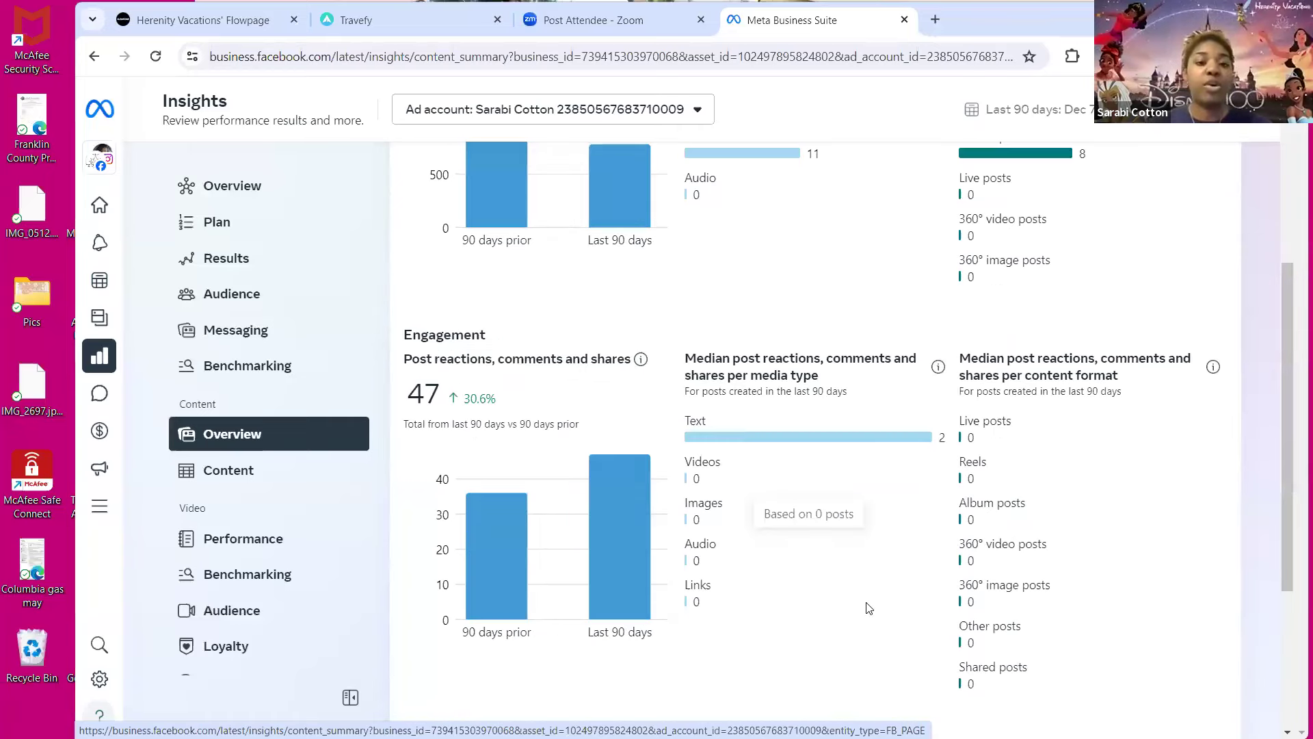
scroll(868, 608, "down", 1)
scroll(717, 463, "up", 5)
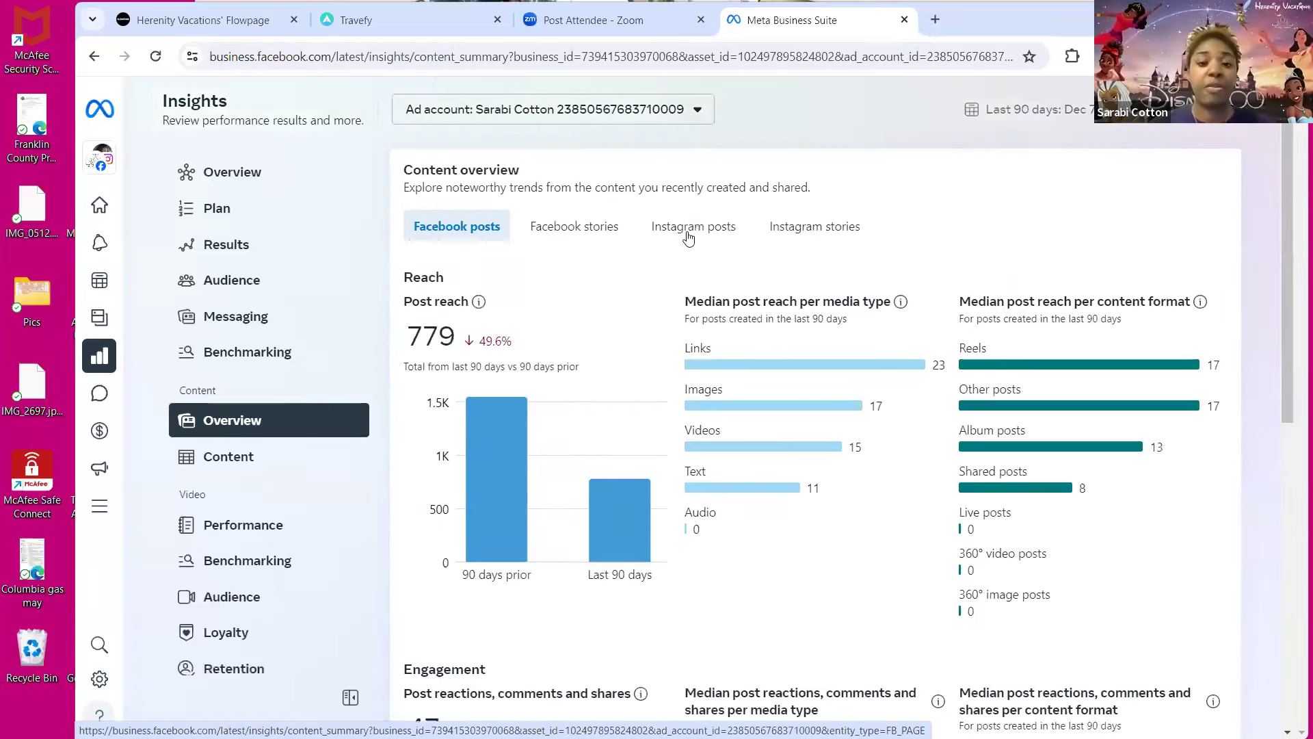
Examine the reach, engagement and top-performing posts for Instagram posts, and return the Content overview to Facebook posts.
left_click(688, 237)
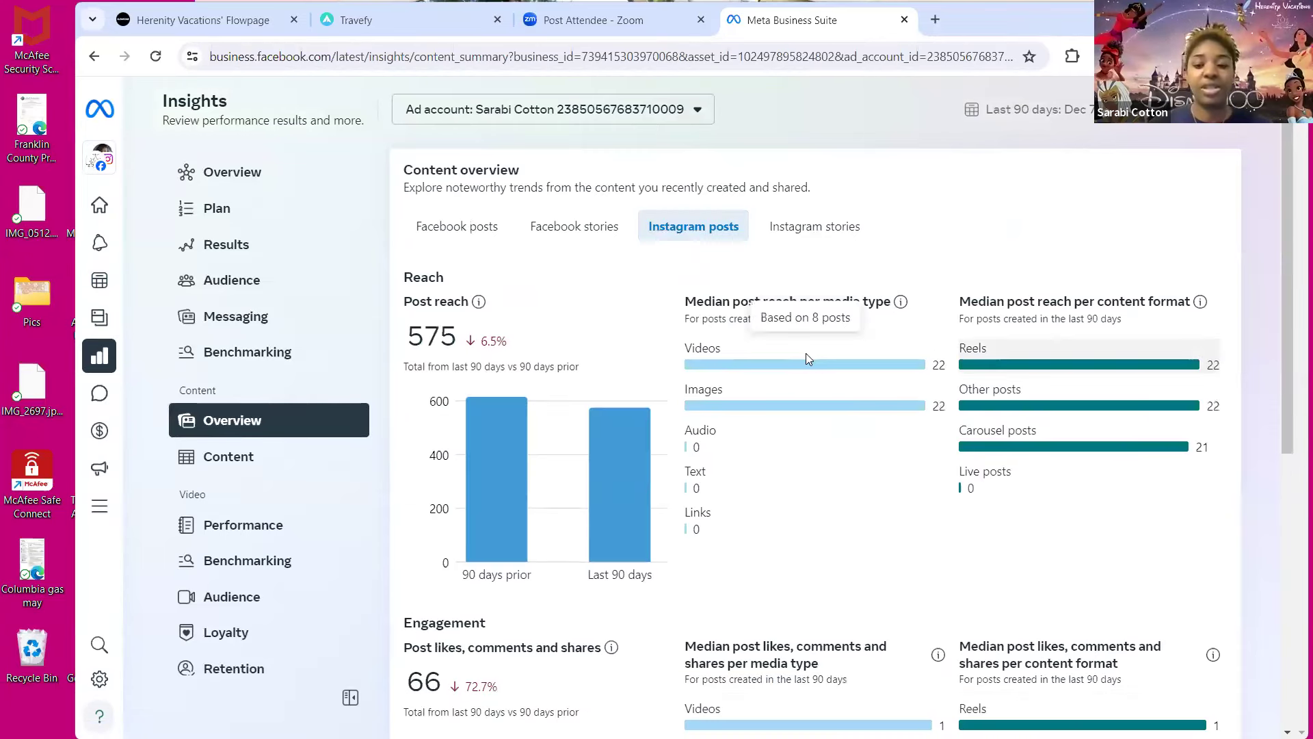
scroll(591, 441, "down", 1)
scroll(591, 441, "down", 3)
scroll(636, 409, "down", 2)
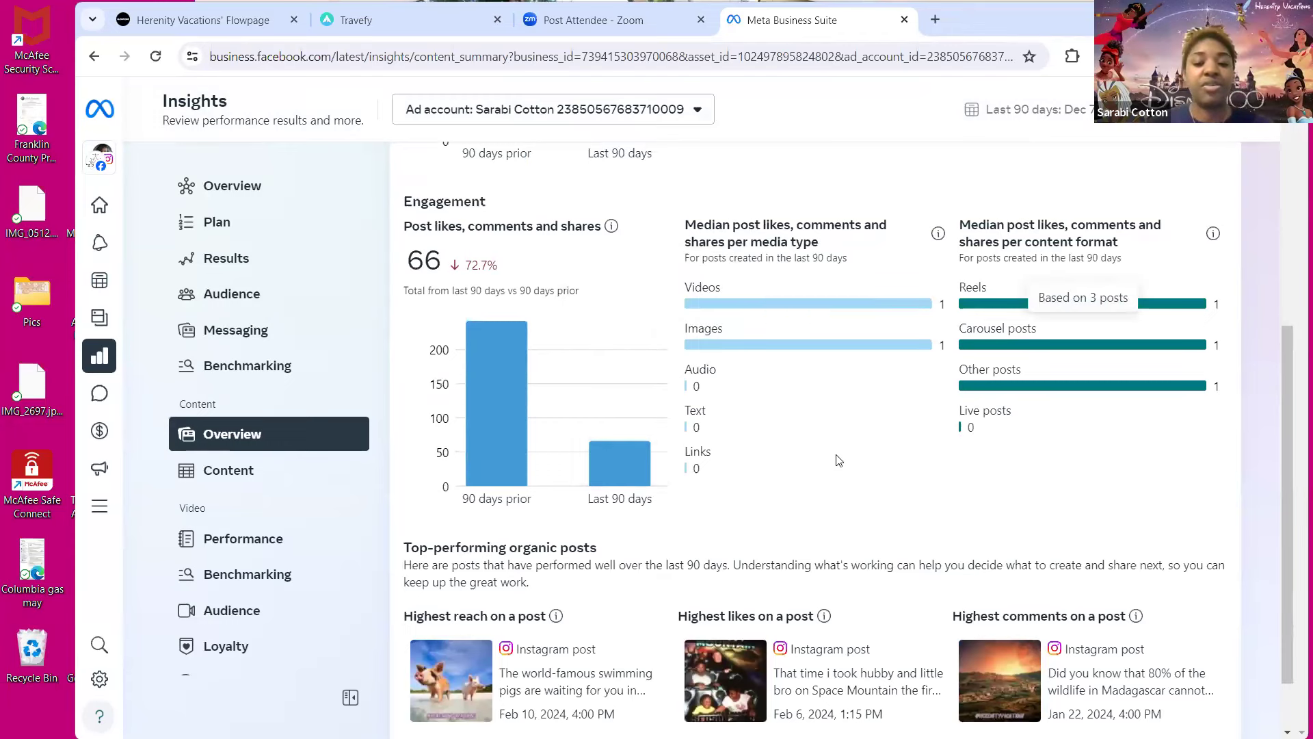
scroll(836, 469, "down", 1)
scroll(791, 449, "up", 6)
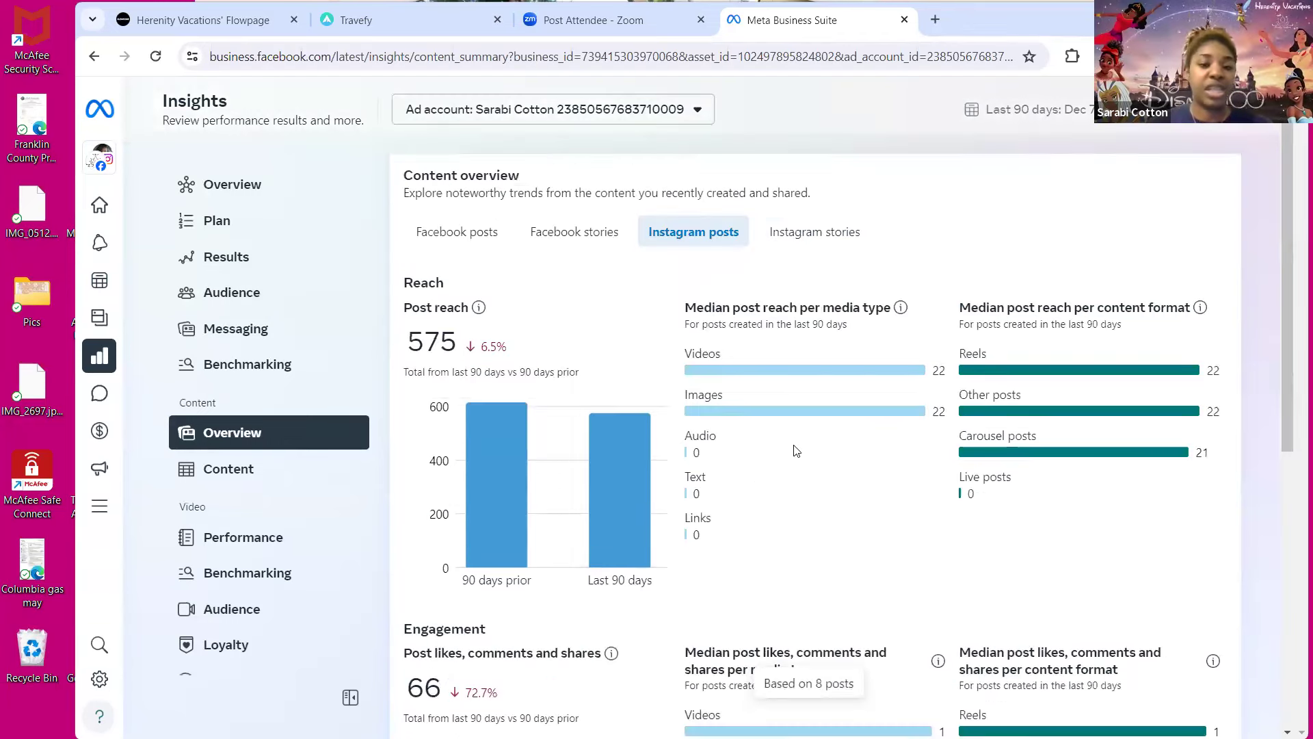
left_click(478, 228)
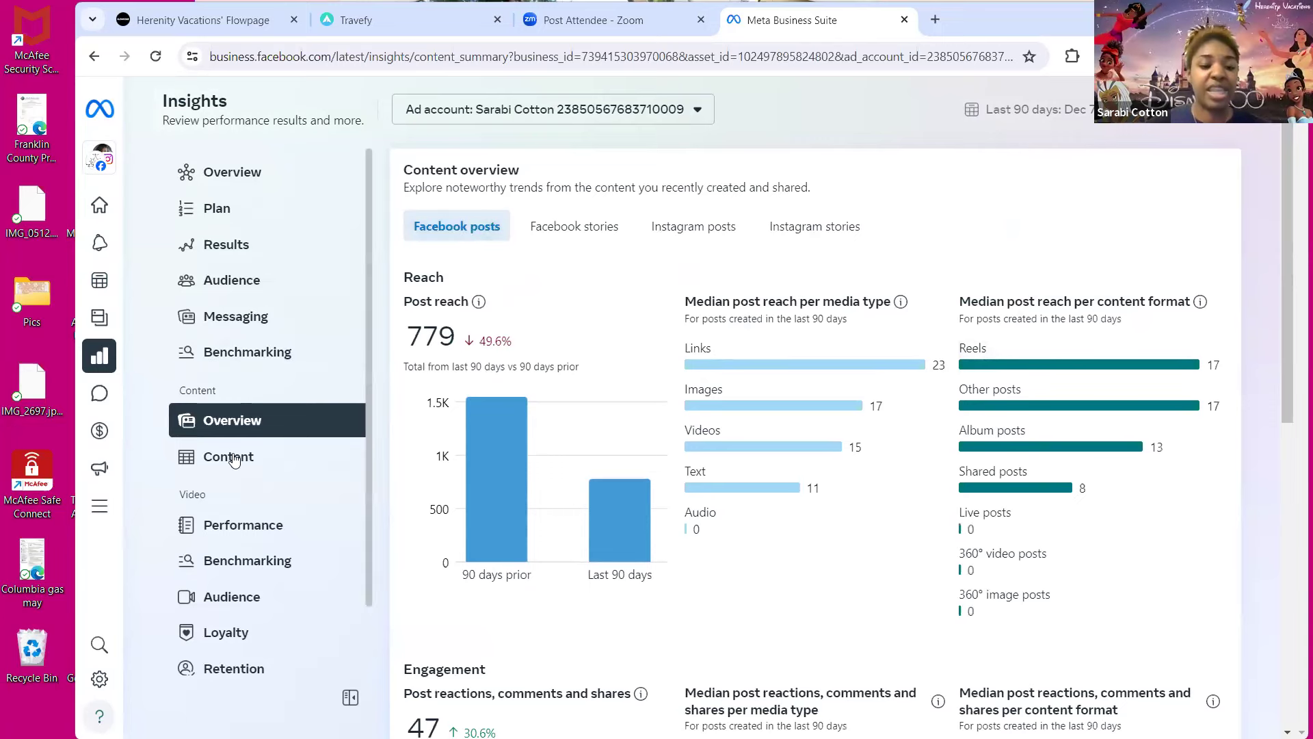
Open the Insights list of all content and look through the published posts.
left_click(235, 456)
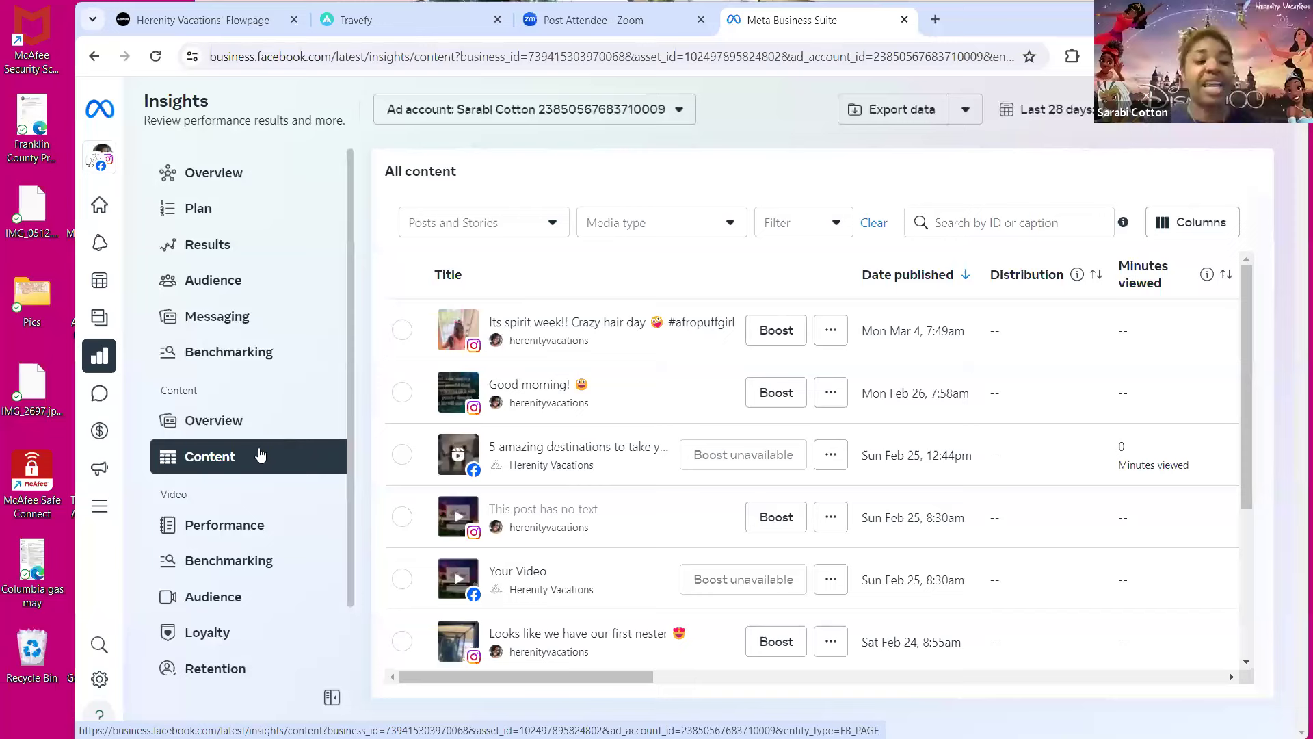
scroll(260, 455, "down", 2)
Open the video Performance insights and examine the Minutes viewed chart, its breakdown and the top-performing videos.
left_click(260, 453)
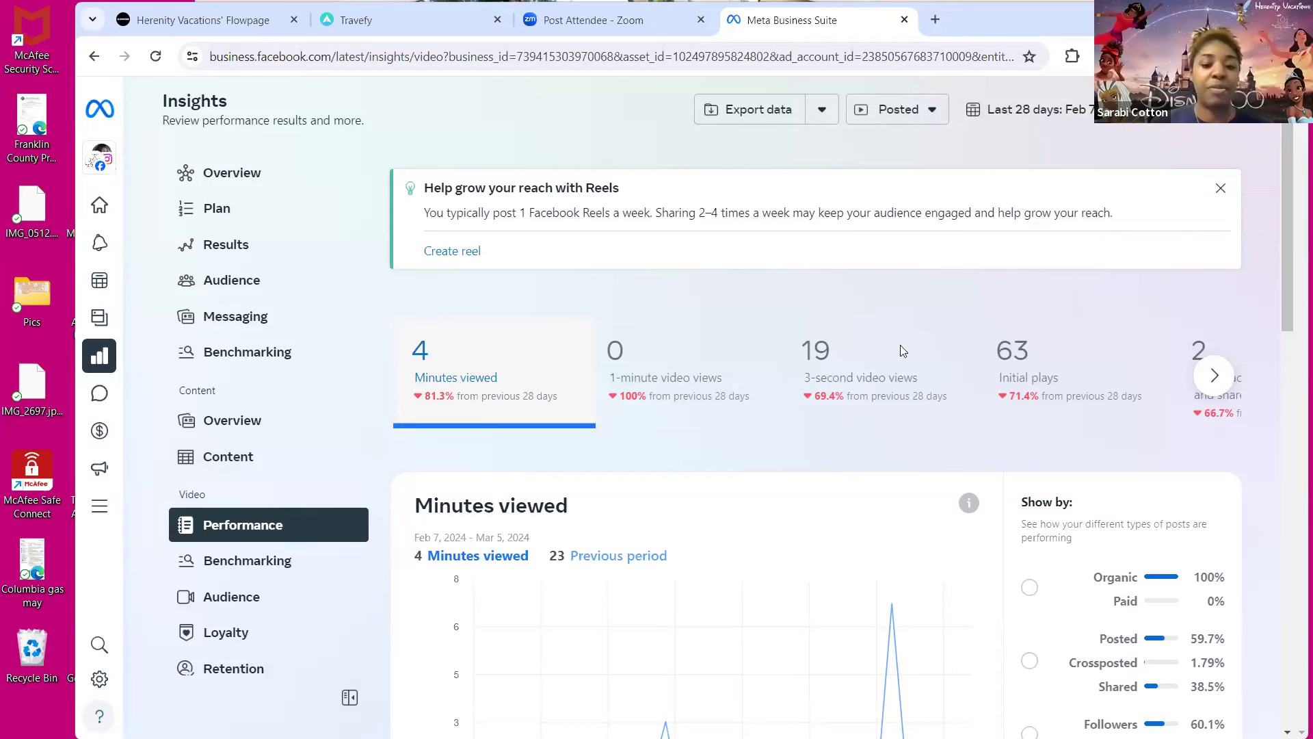
scroll(1094, 435, "down", 1)
scroll(1015, 453, "down", 10)
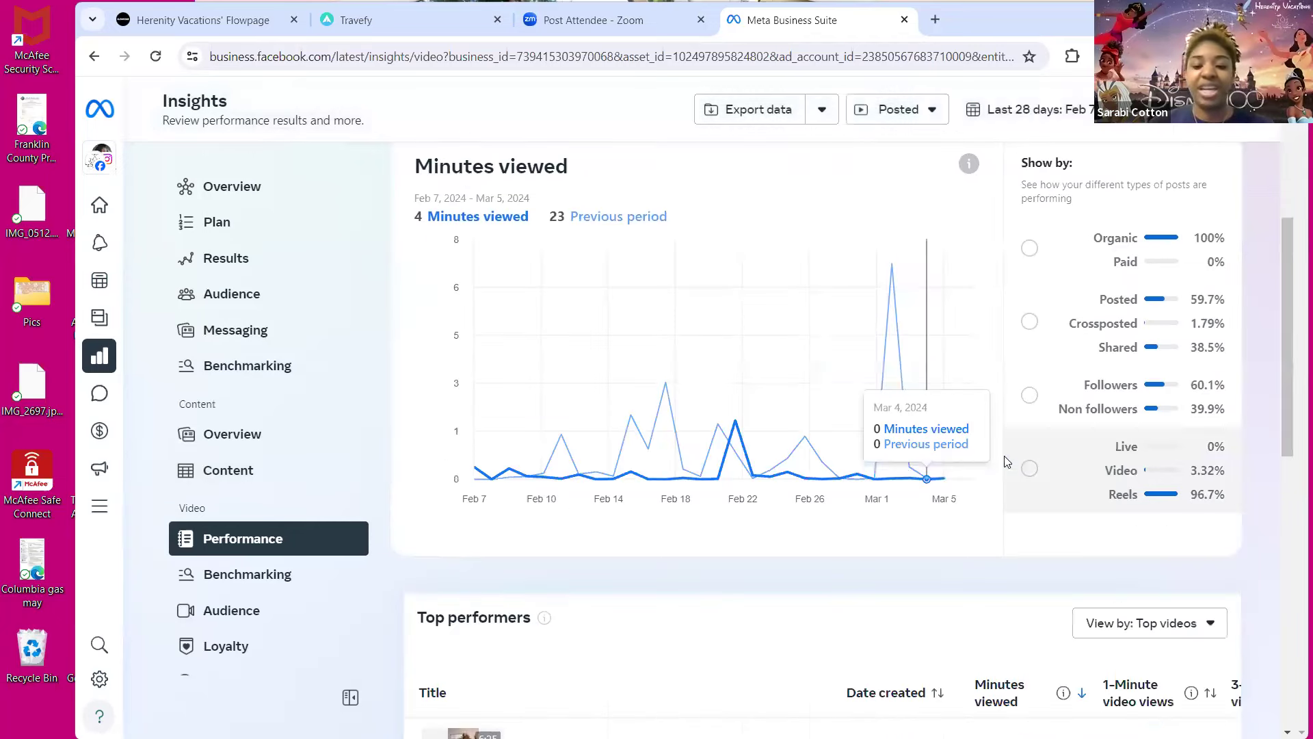
scroll(966, 479, "down", 4)
scroll(978, 479, "down", 1)
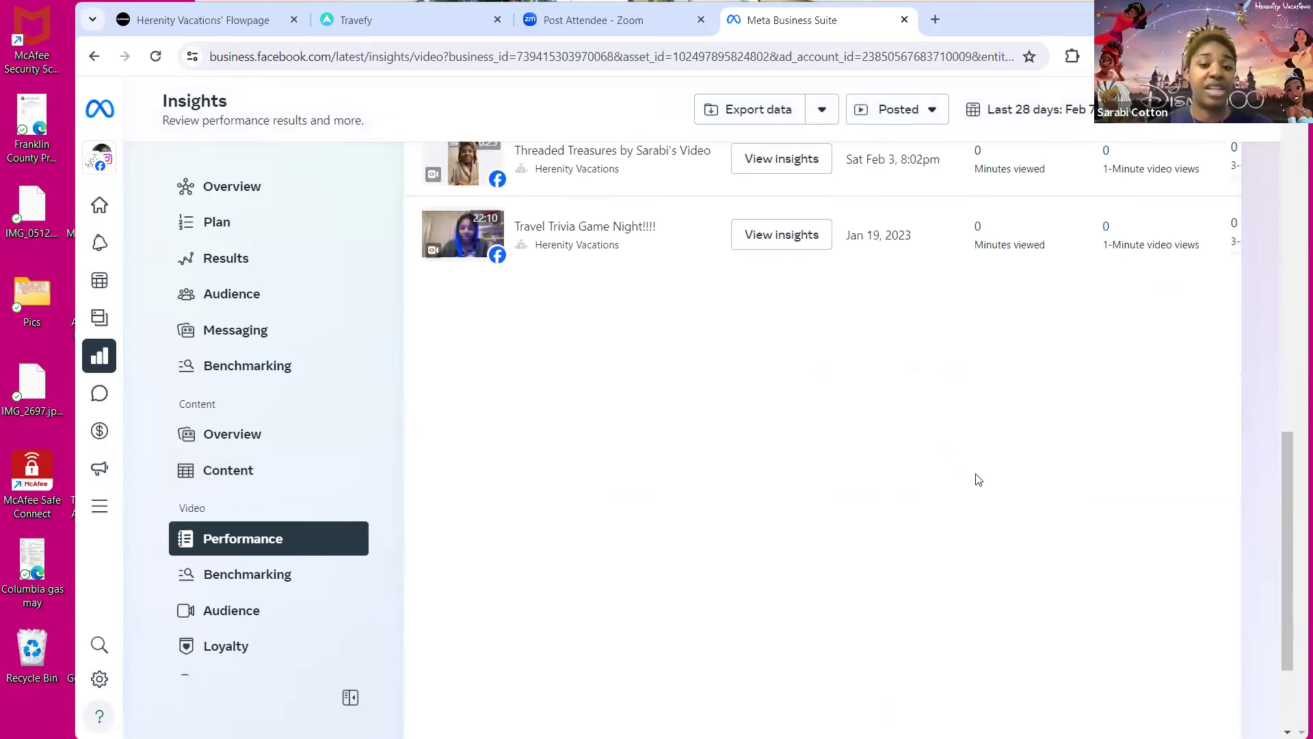
scroll(978, 479, "up", 5)
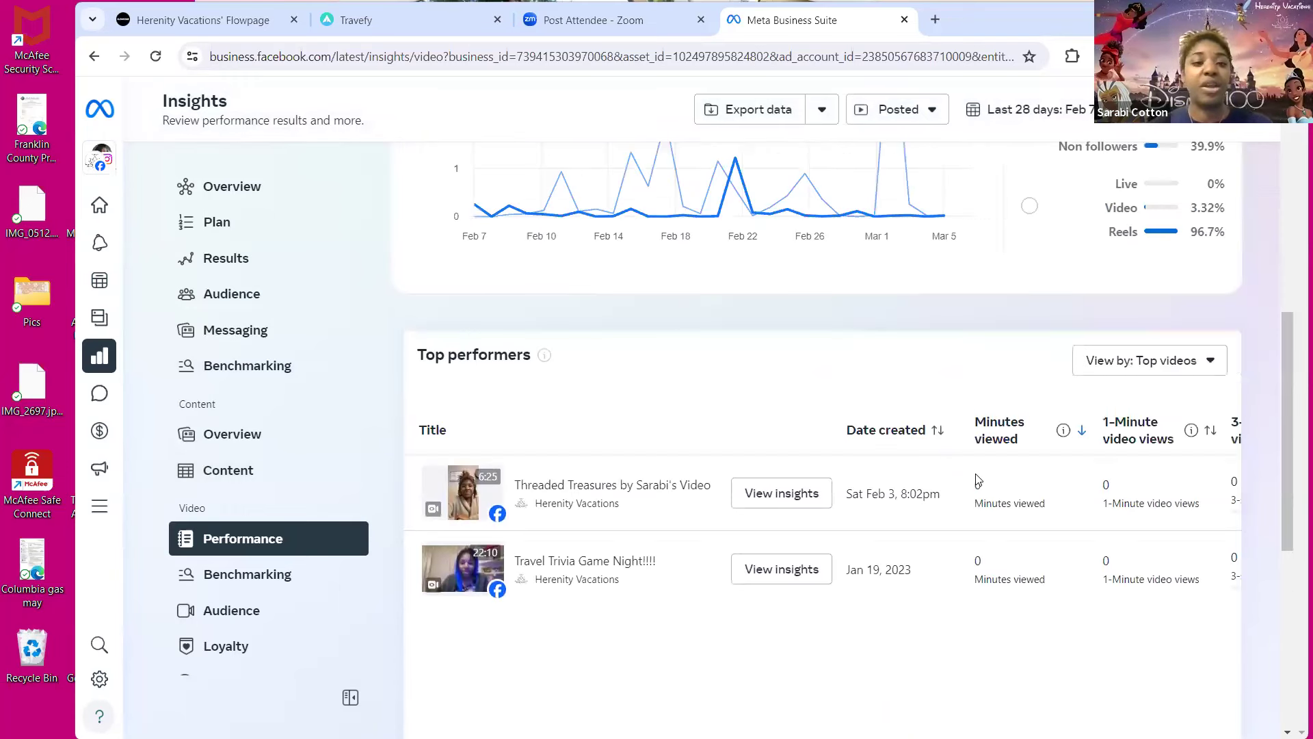
scroll(615, 540, "up", 1)
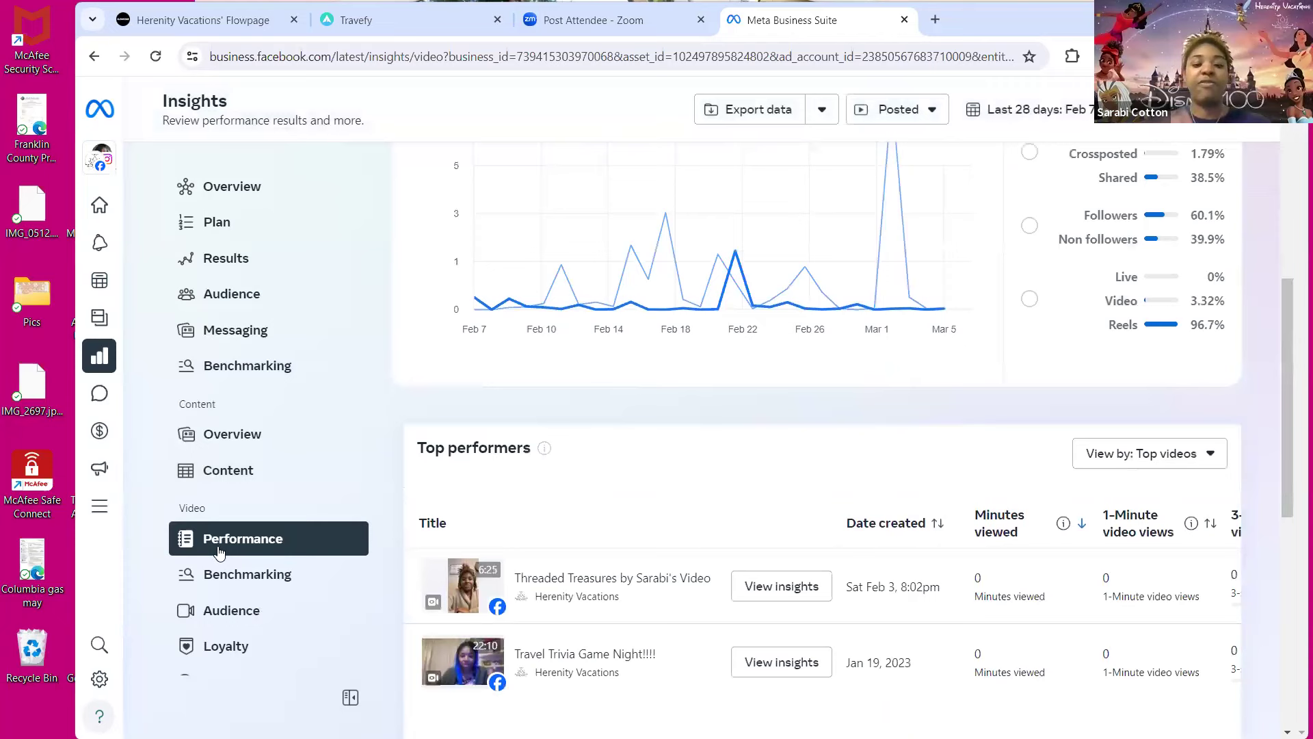
View the follower activity in the video Loyalty insights, then open the video Retention insights.
scroll(219, 551, "down", 1)
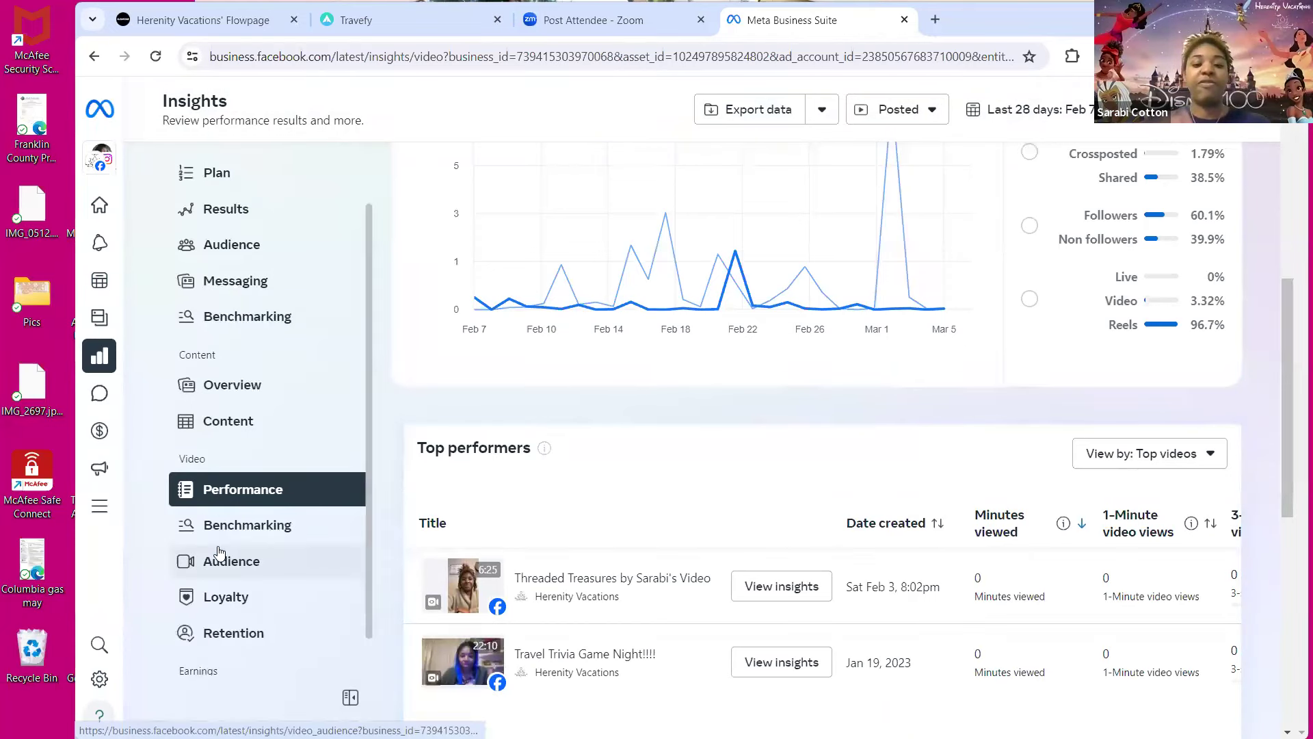
left_click(225, 596)
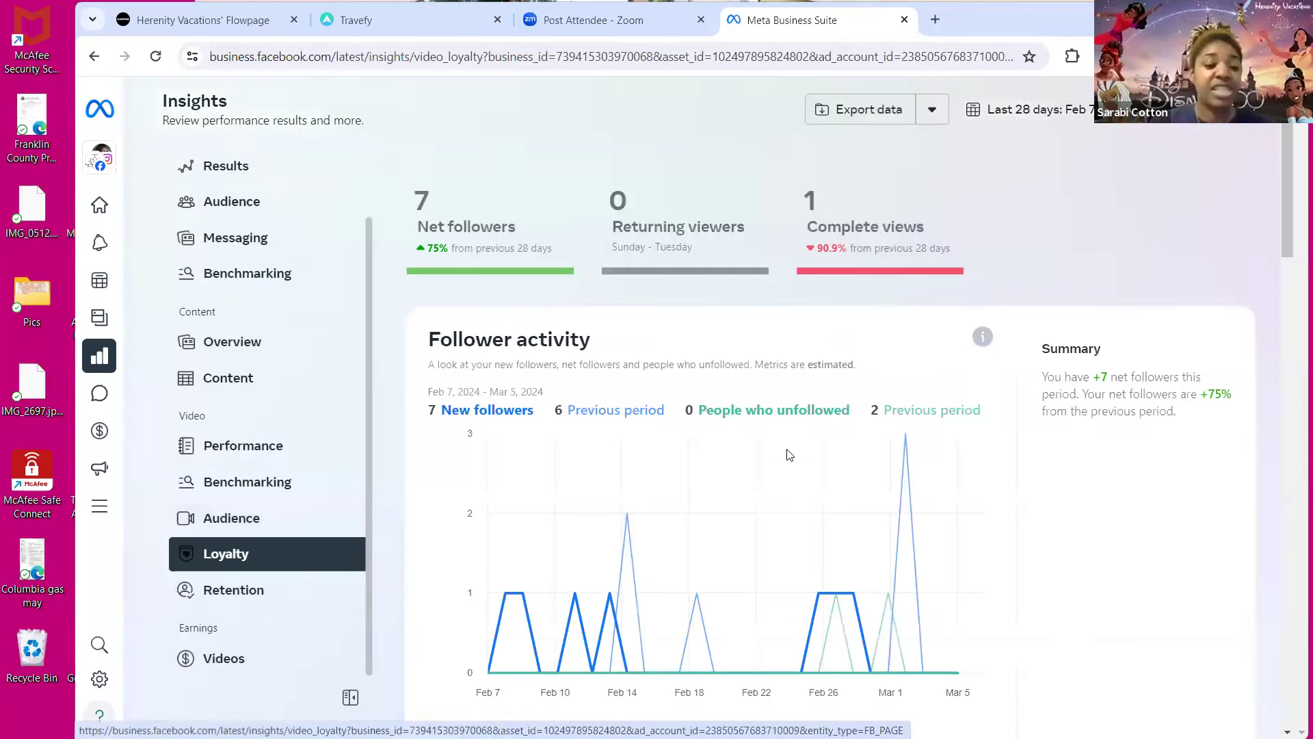
left_click(268, 524)
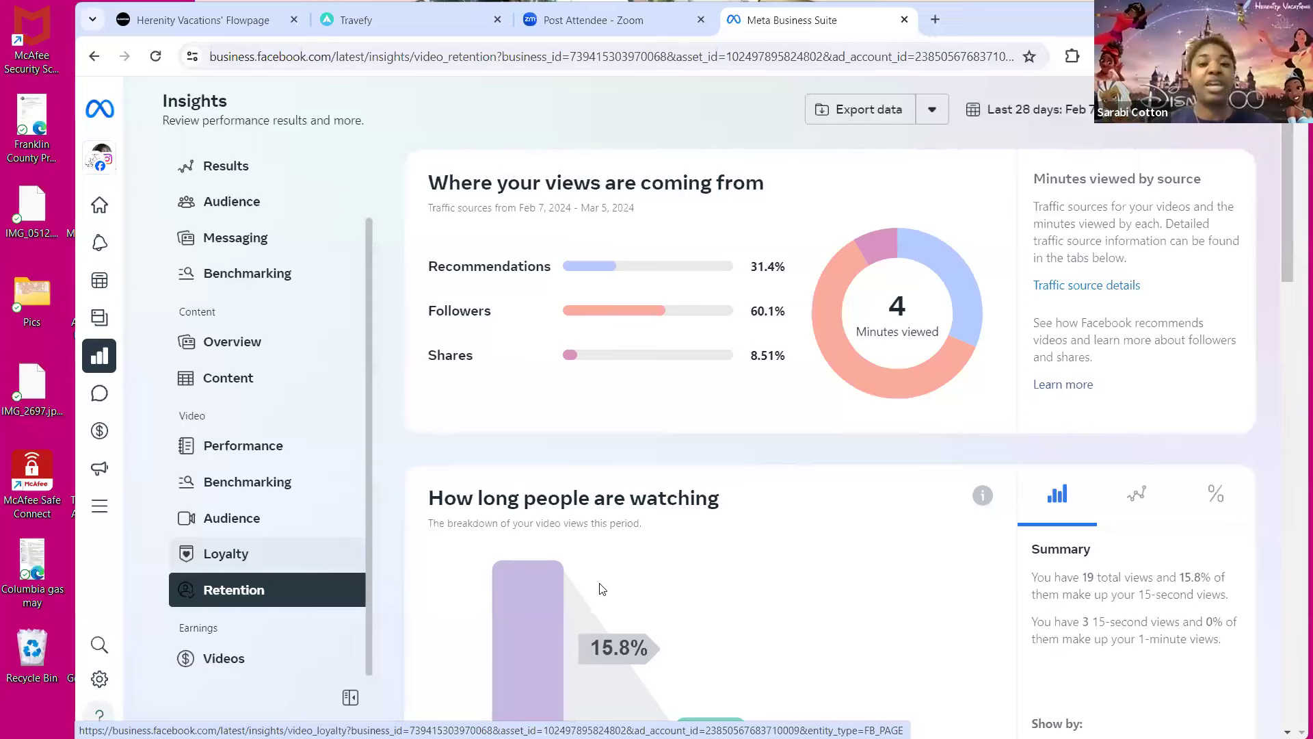
Examine the video Retention insights: view sources, how long people watch, average watch time and the per-video table.
scroll(602, 589, "down", 3)
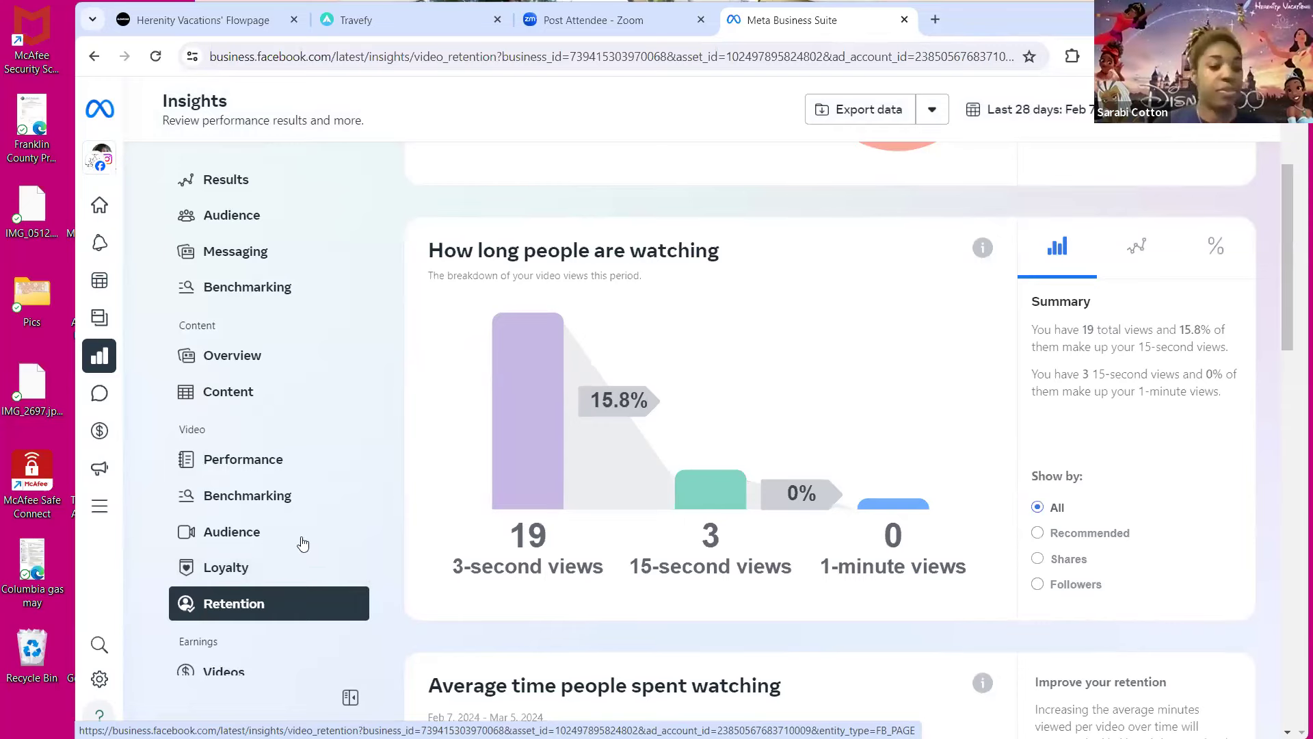
scroll(286, 342, "down", 7)
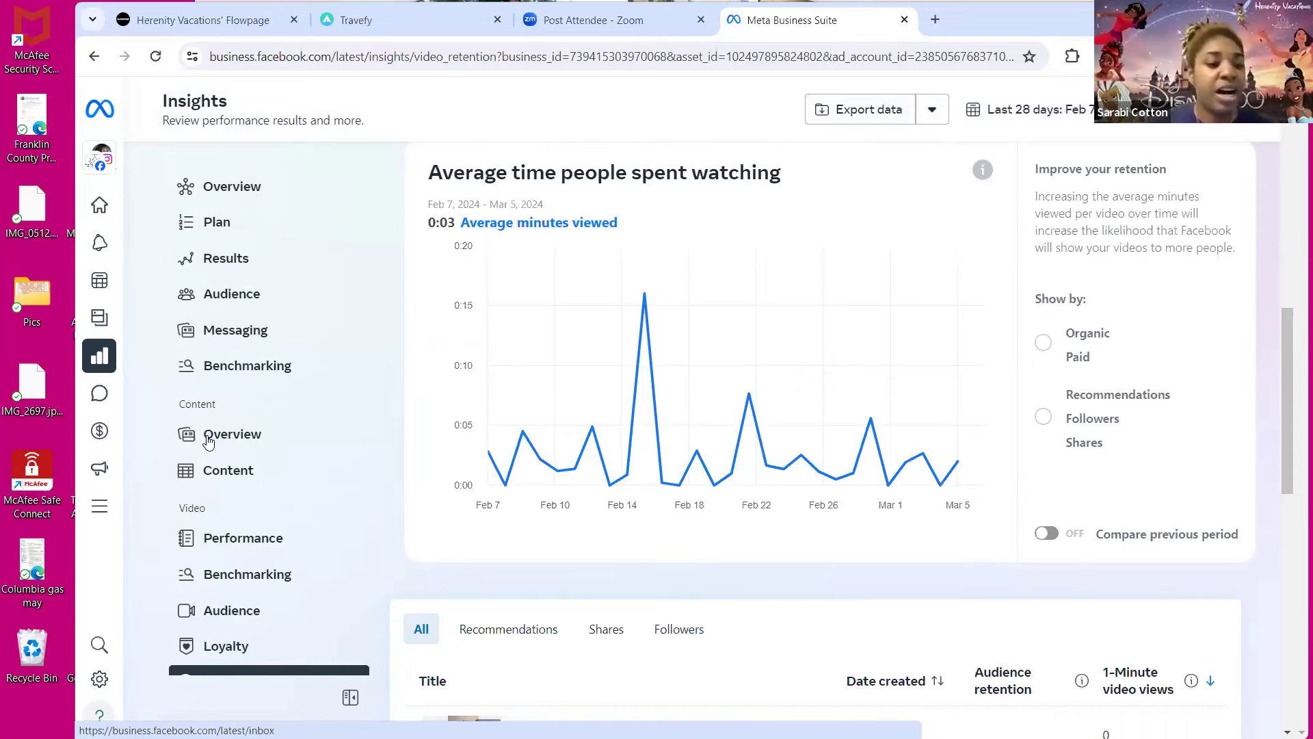
scroll(646, 431, "down", 4)
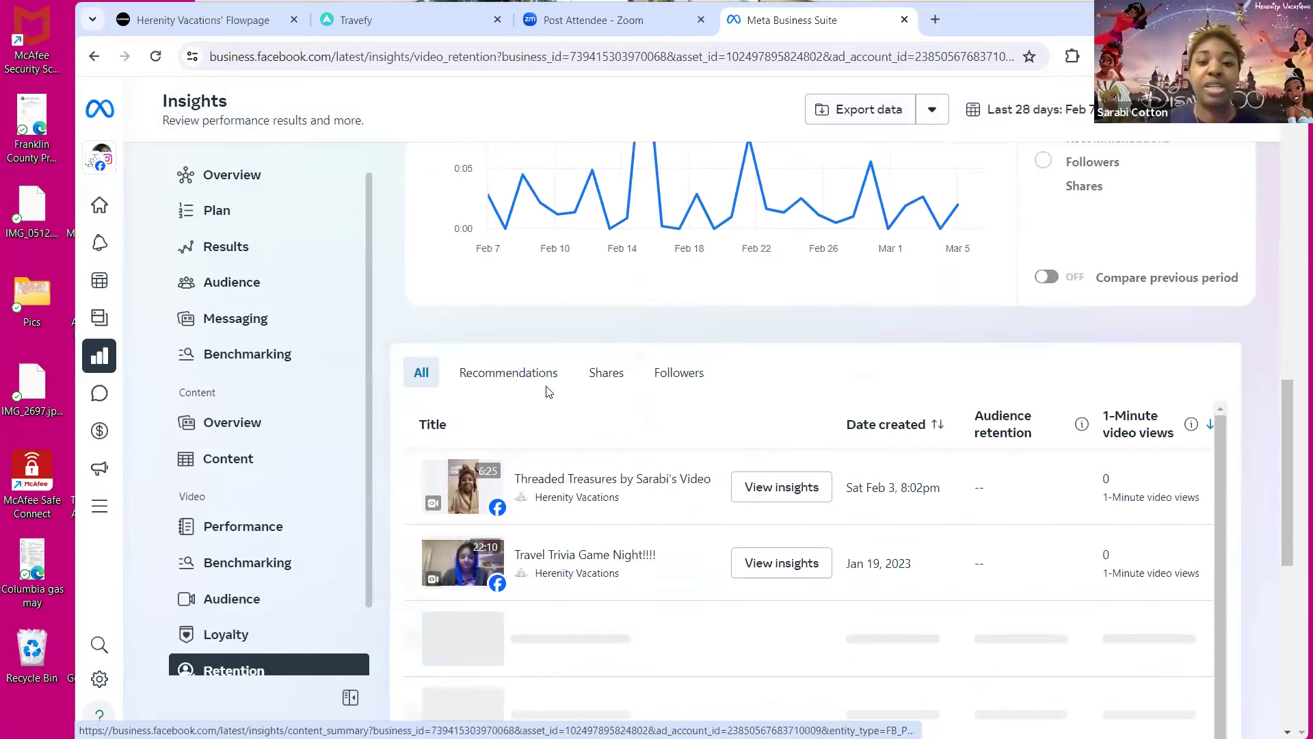
scroll(534, 387, "up", 3)
scroll(110, 321, "up", 10)
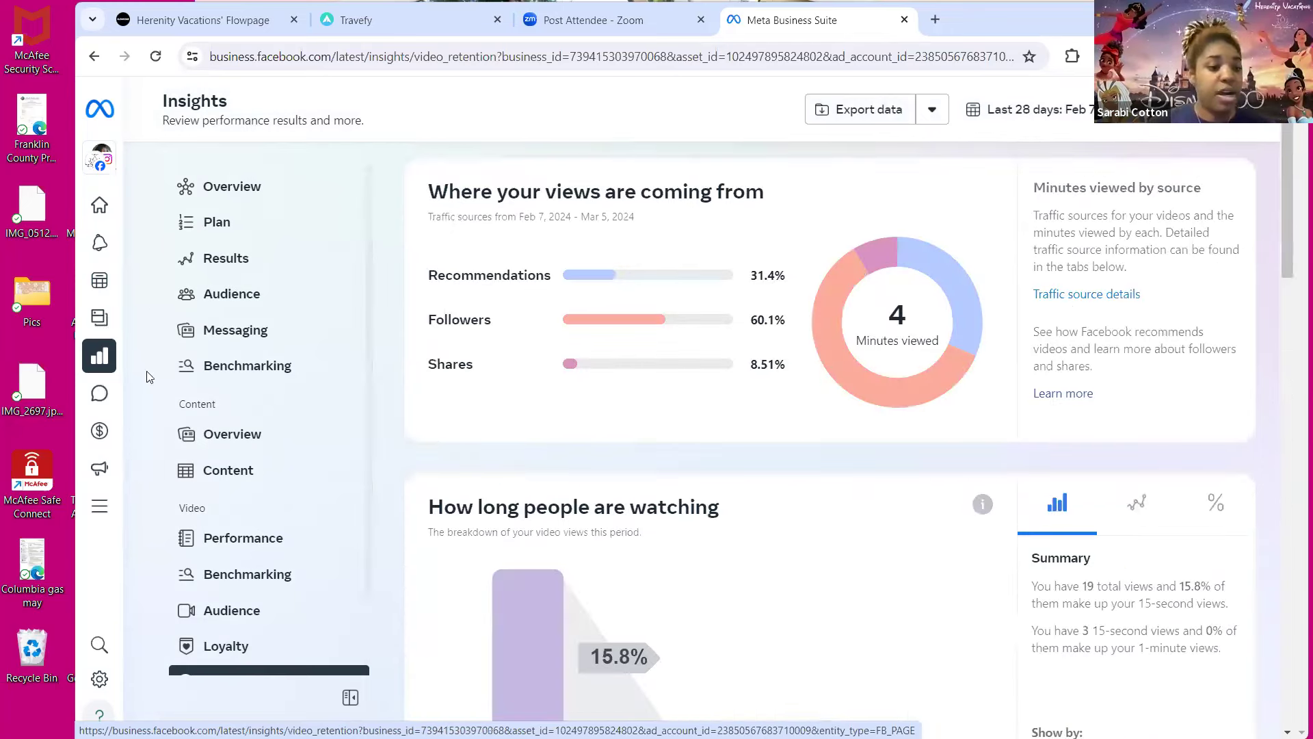
Open the Planner in month view, look over the February 2024 calendar and return to March 2024.
mouse_move(140, 284)
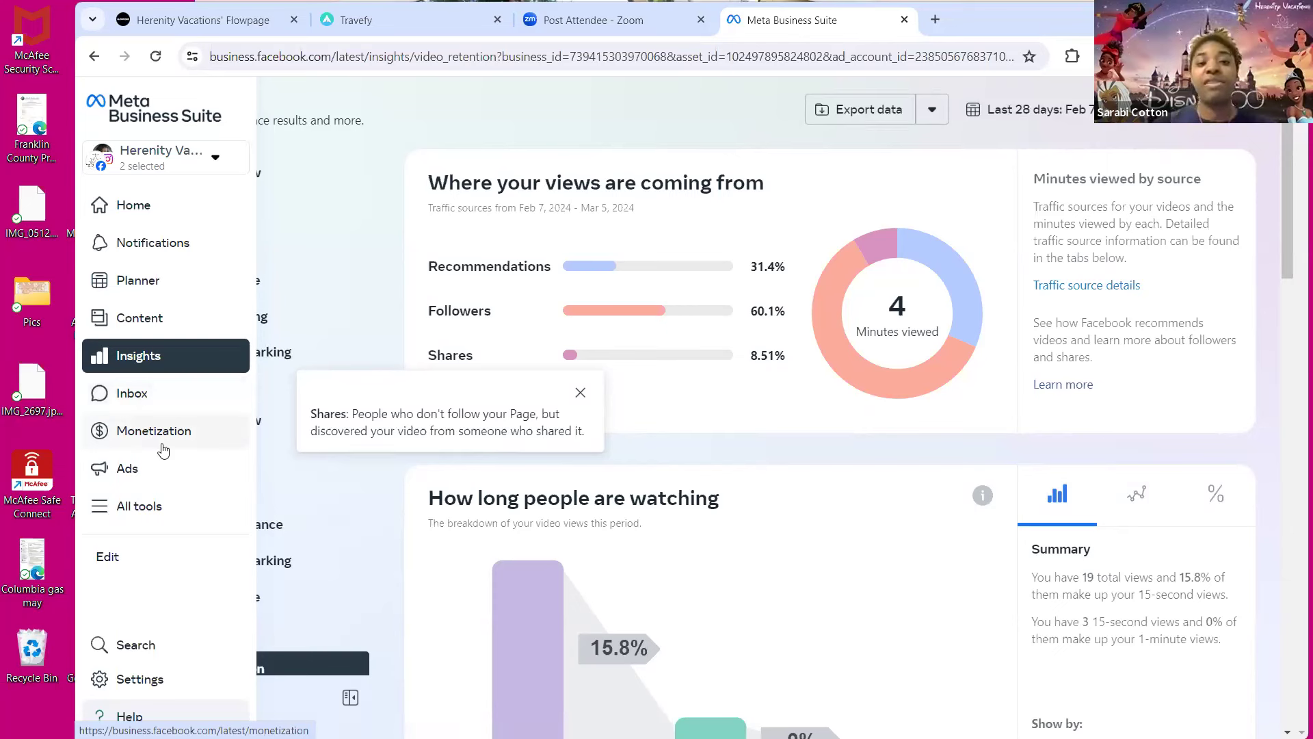
left_click(159, 294)
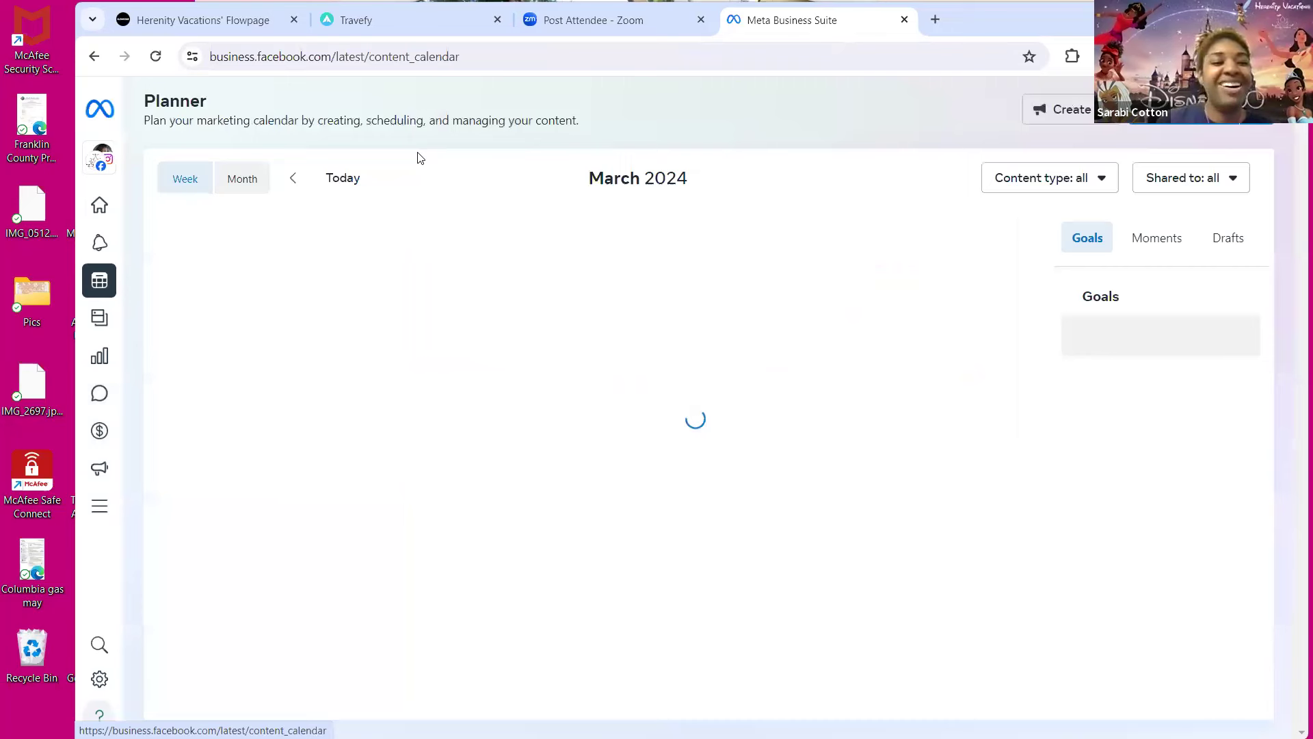
left_click(242, 180)
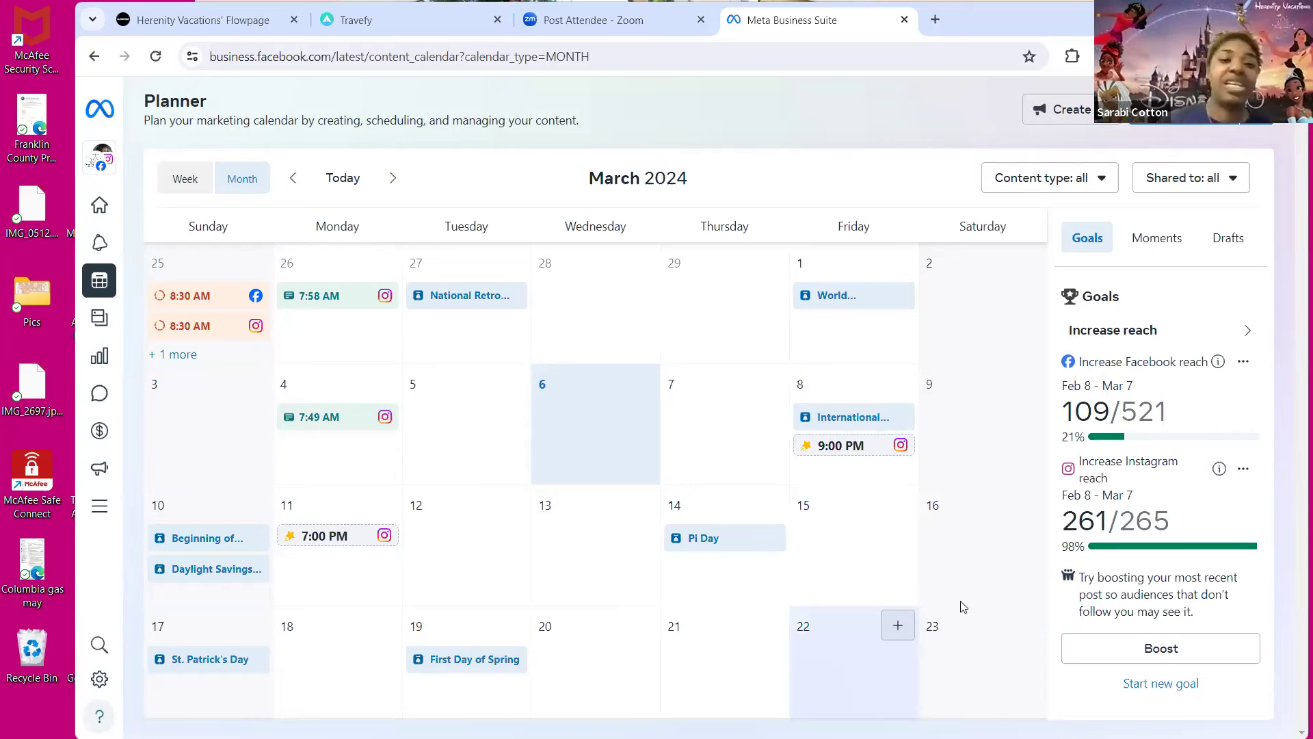
left_click(293, 179)
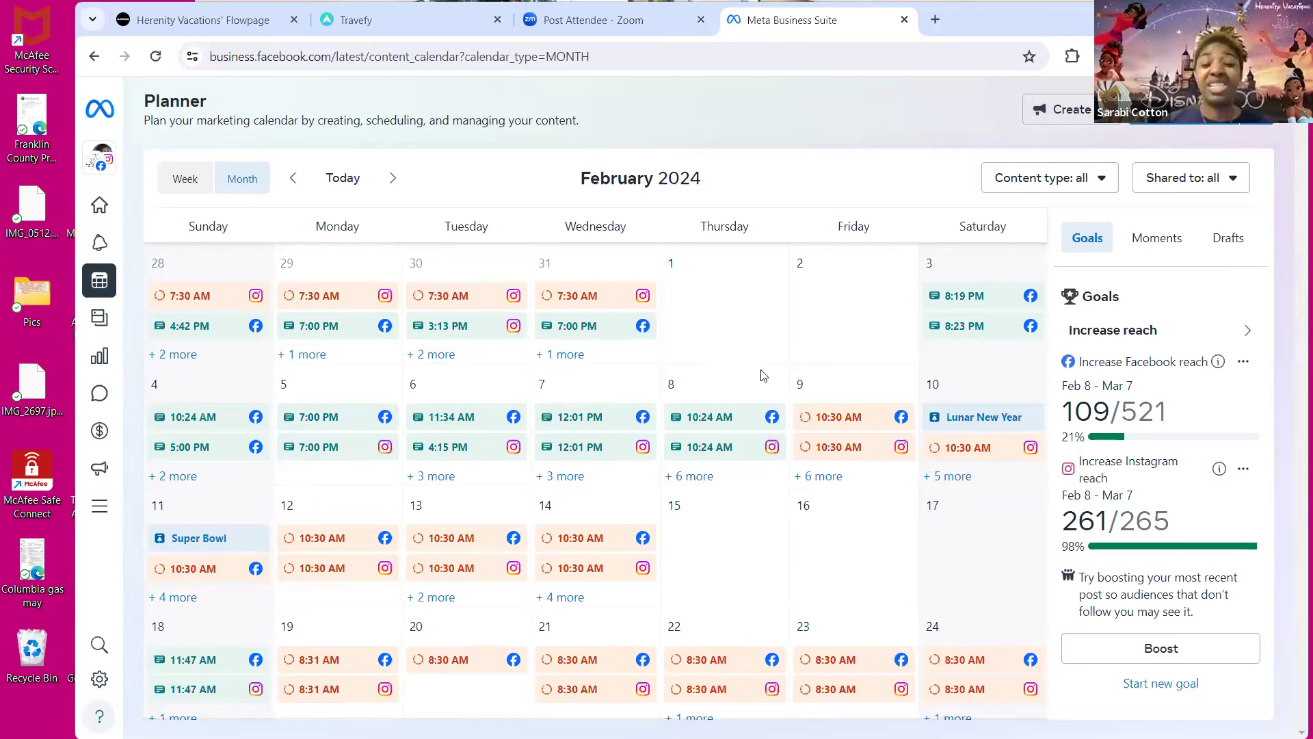
left_click(391, 179)
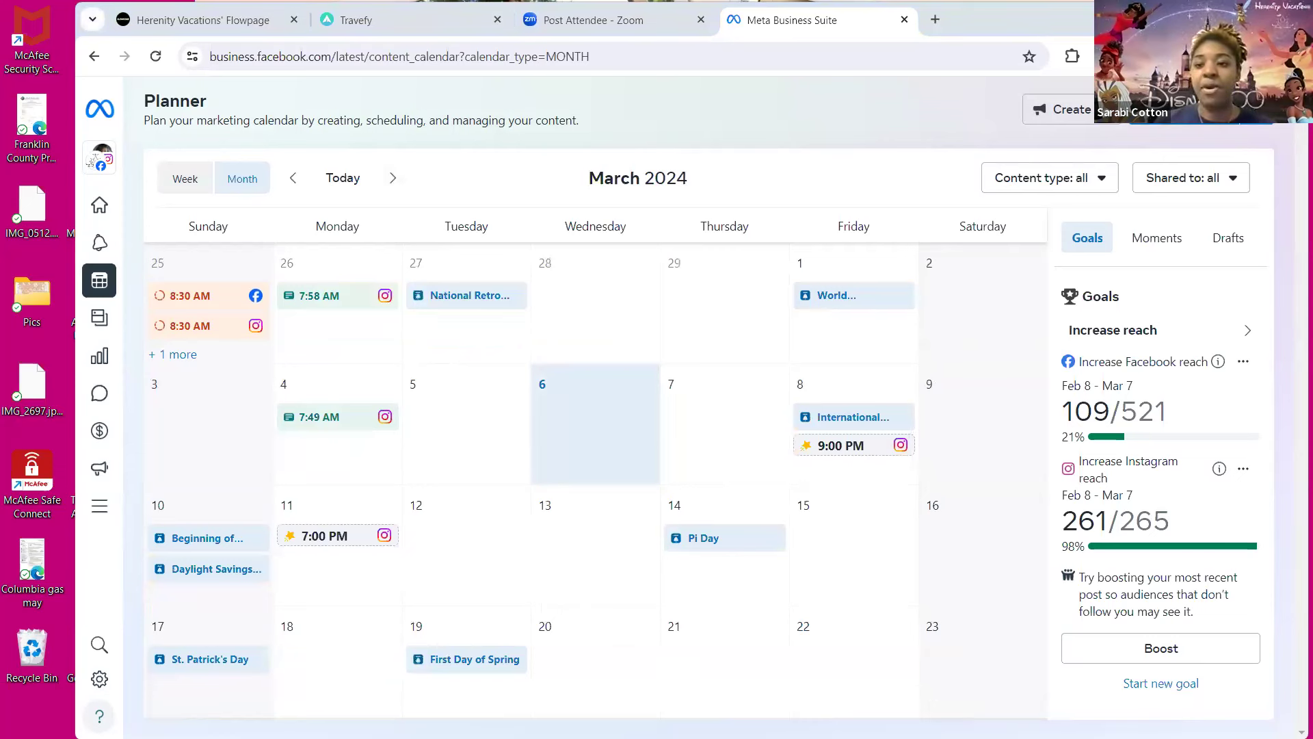
View the content creation options in the Planner, and start a new post from March 6 on the calendar.
left_click(1143, 97)
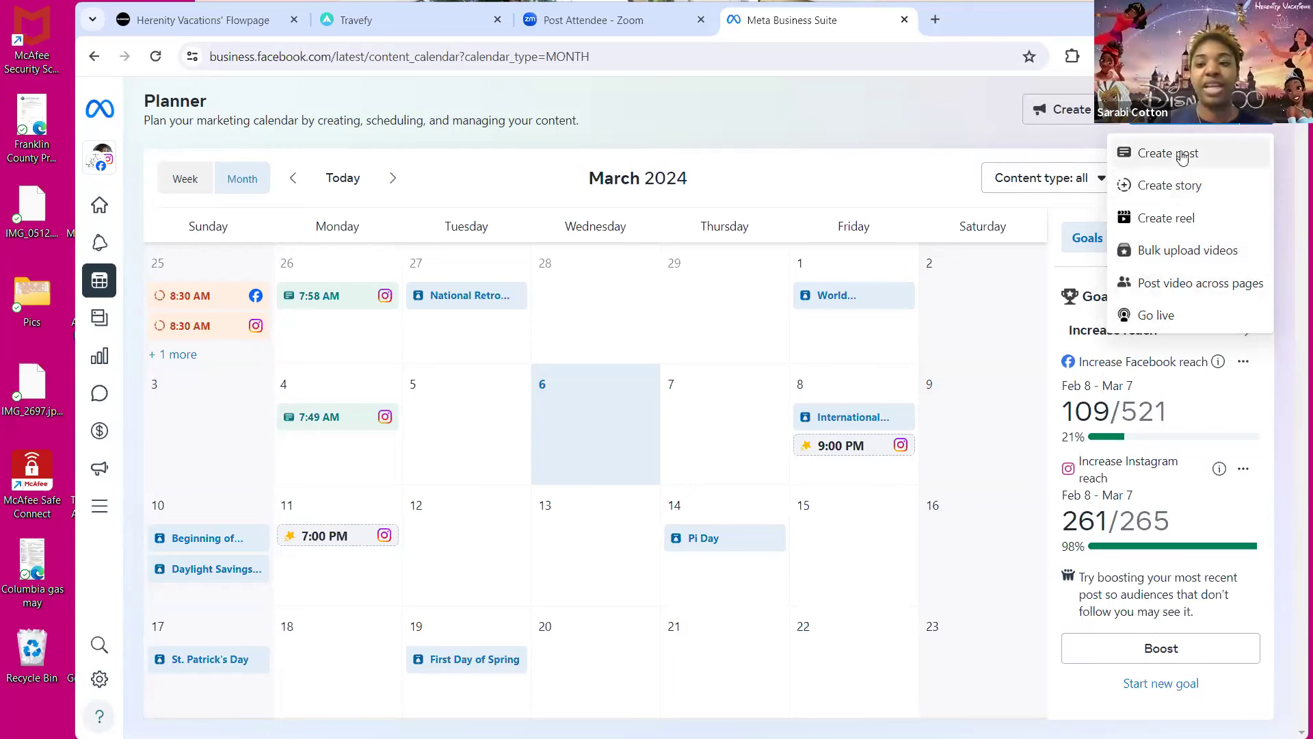
left_click(1154, 153)
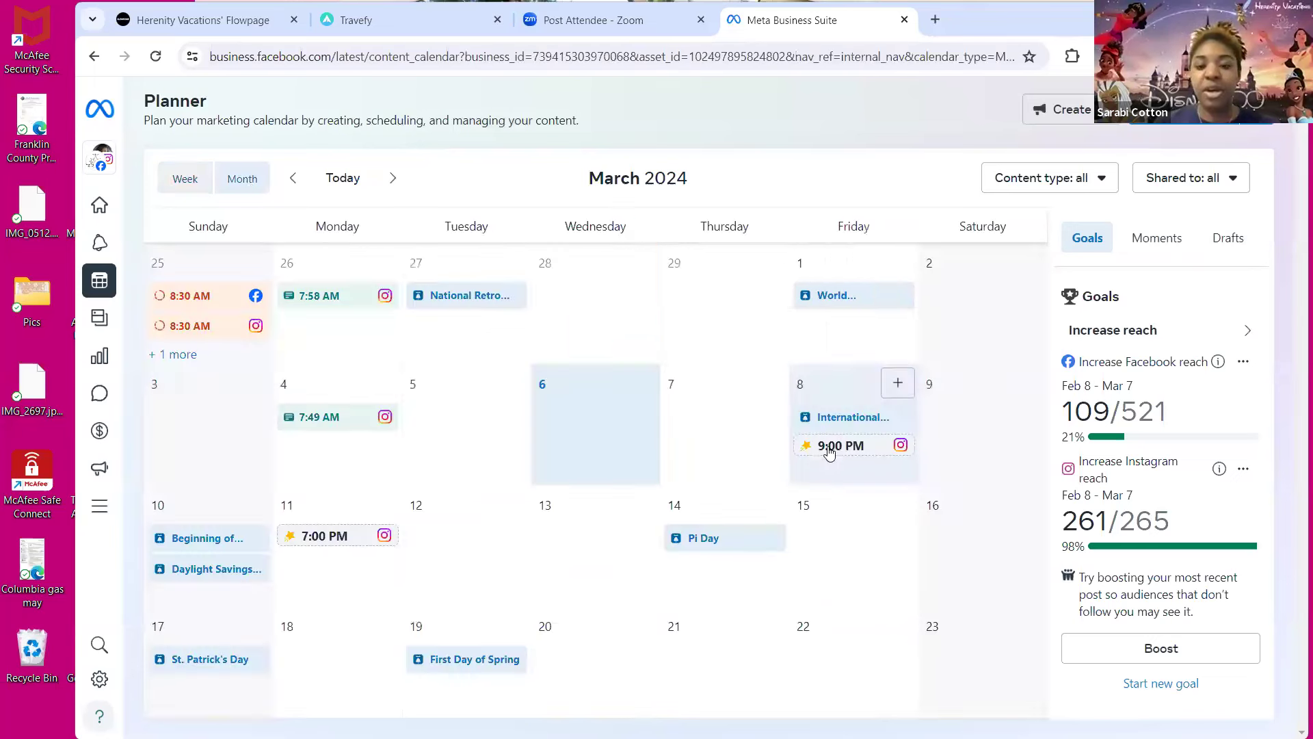
mouse_move(834, 448)
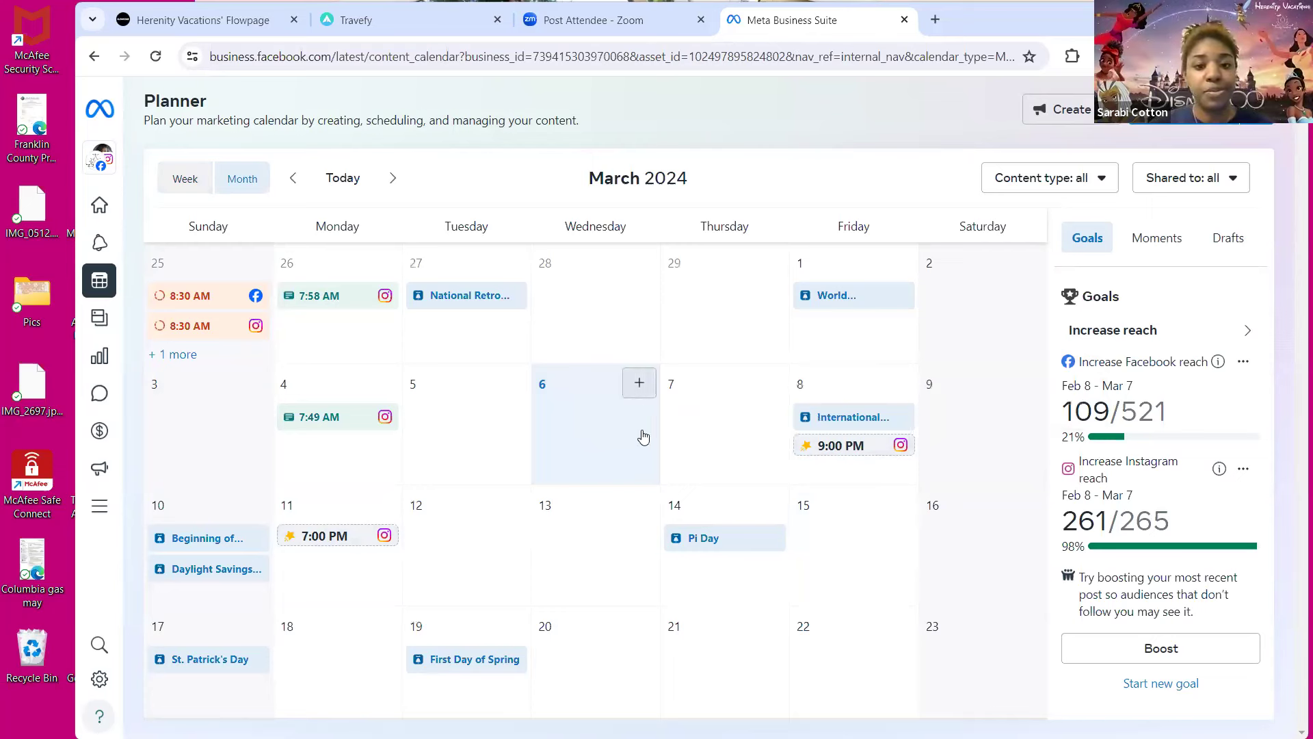
left_click(580, 390)
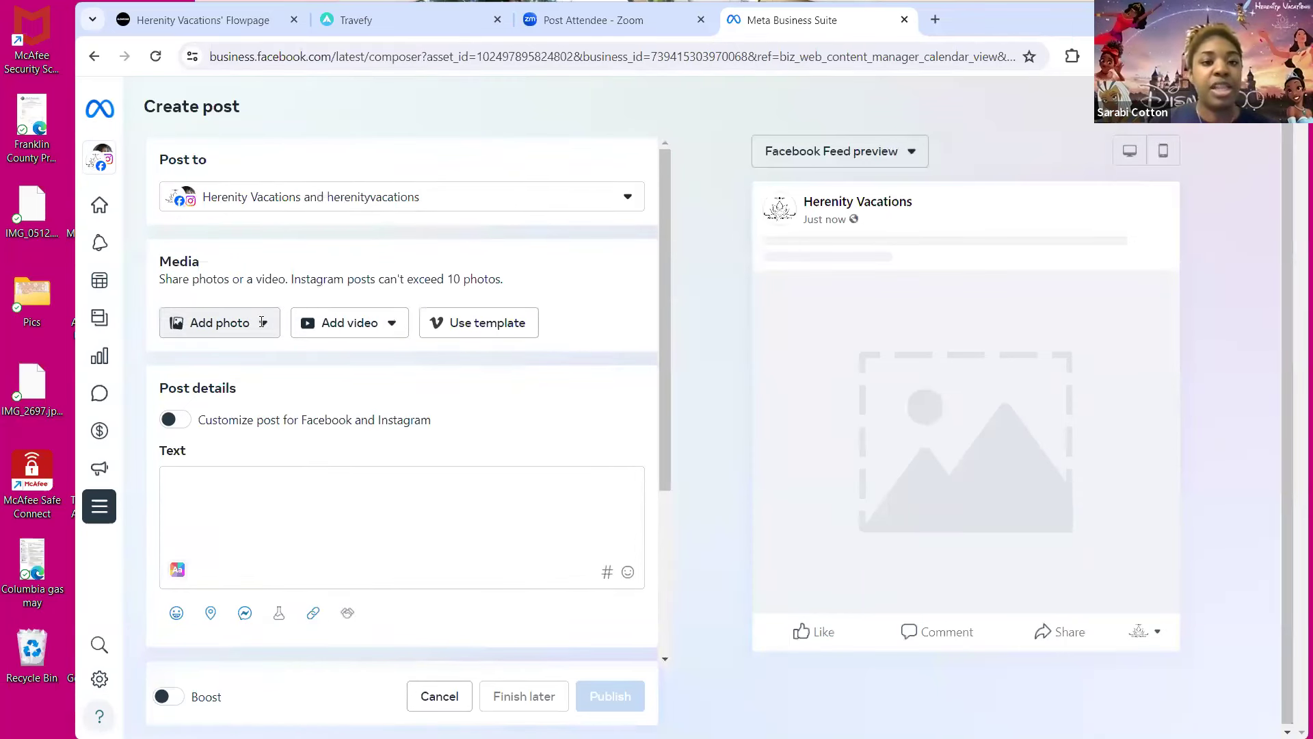
Open The Compass on VAX VacationAccess in a new browser tab and search its articles for "family travel".
left_click(935, 19)
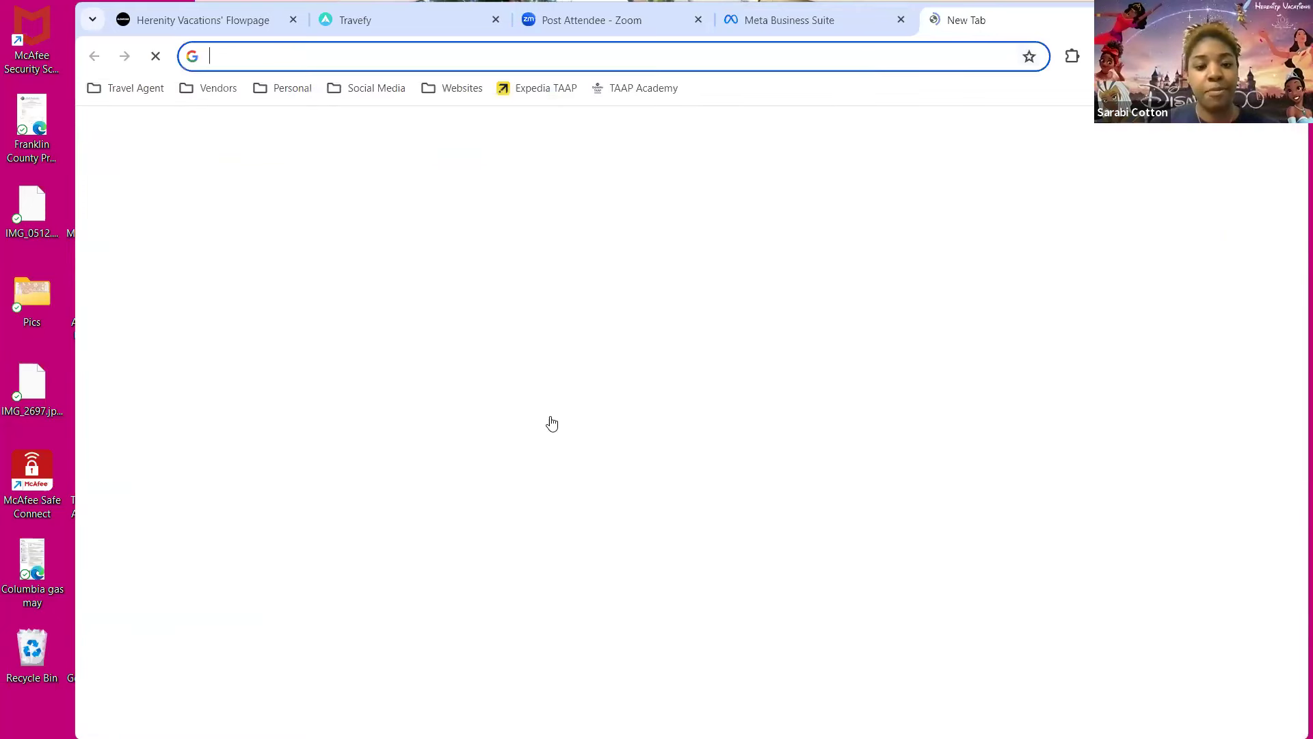
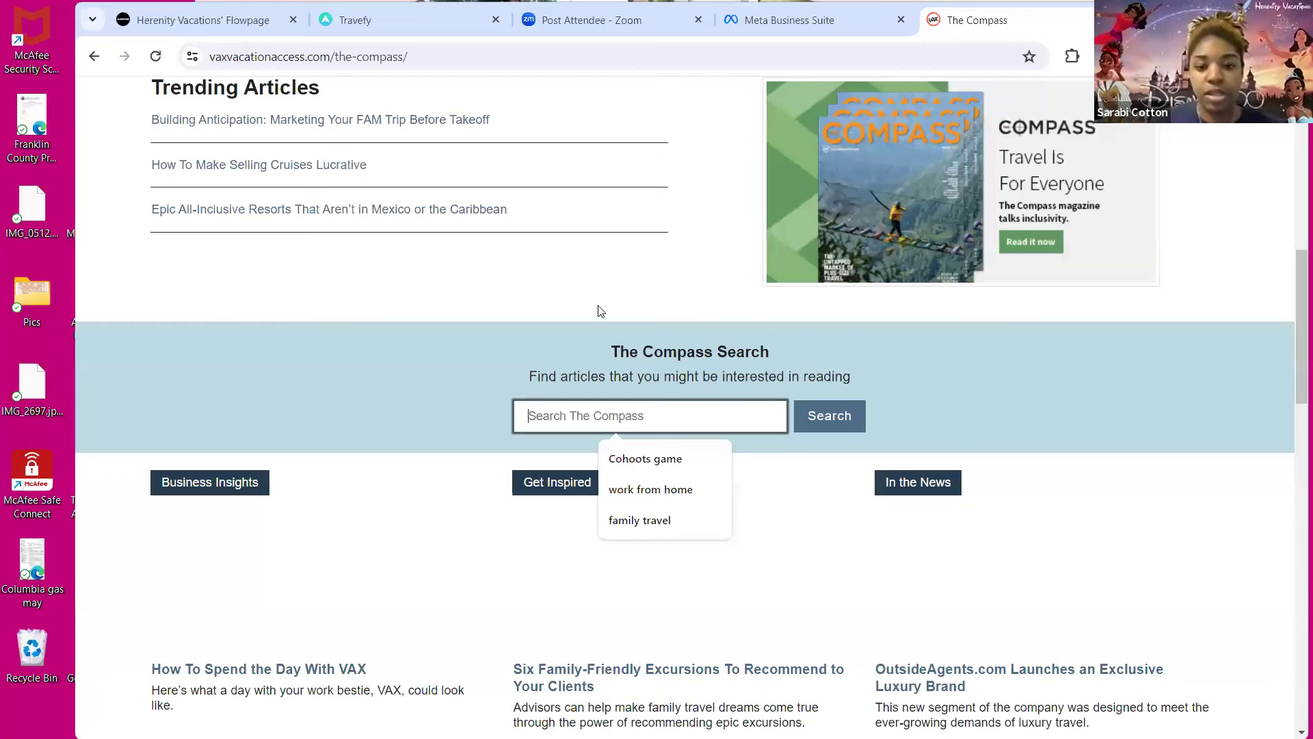
key("Down")
key("Down")
key("Down")
key("Return")
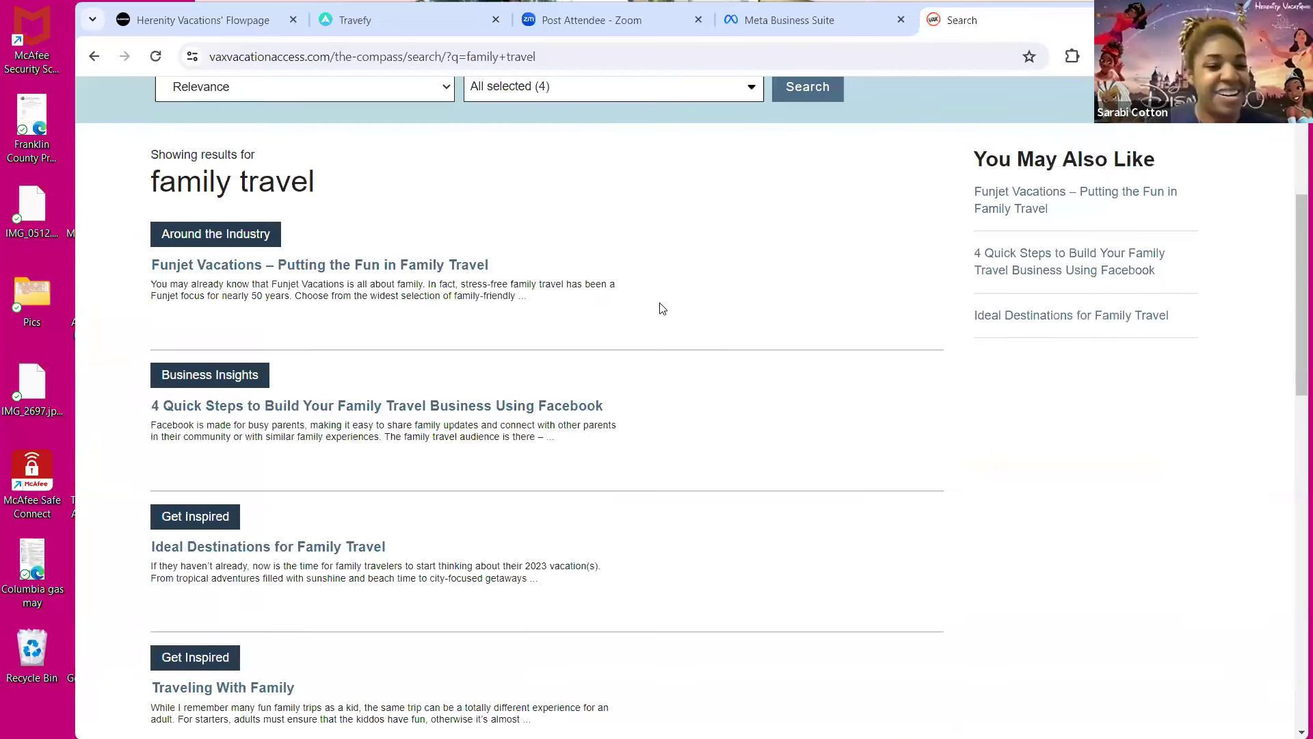
Browse pages 1, 5 and 4 of the search results and open the article "7 US Cities That are Perfect for Family Travel".
scroll(640, 581, "down", 10)
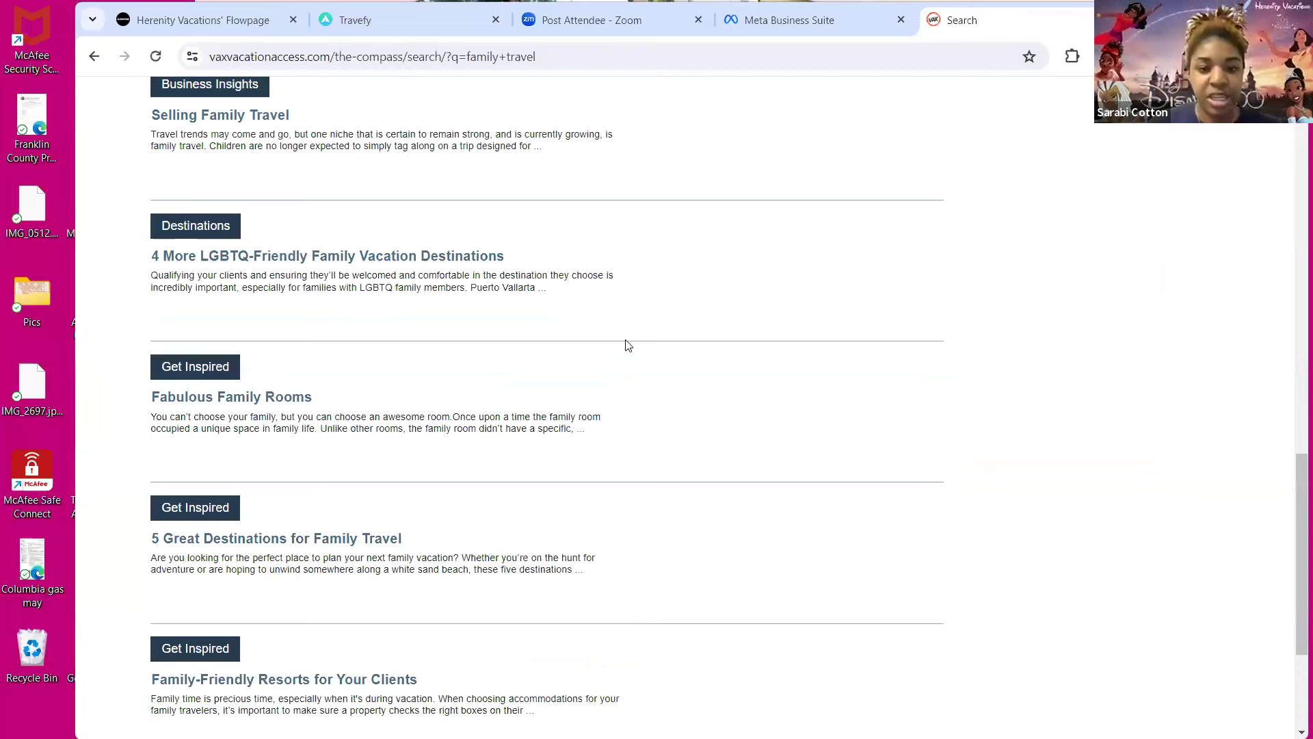
scroll(628, 344, "down", 3)
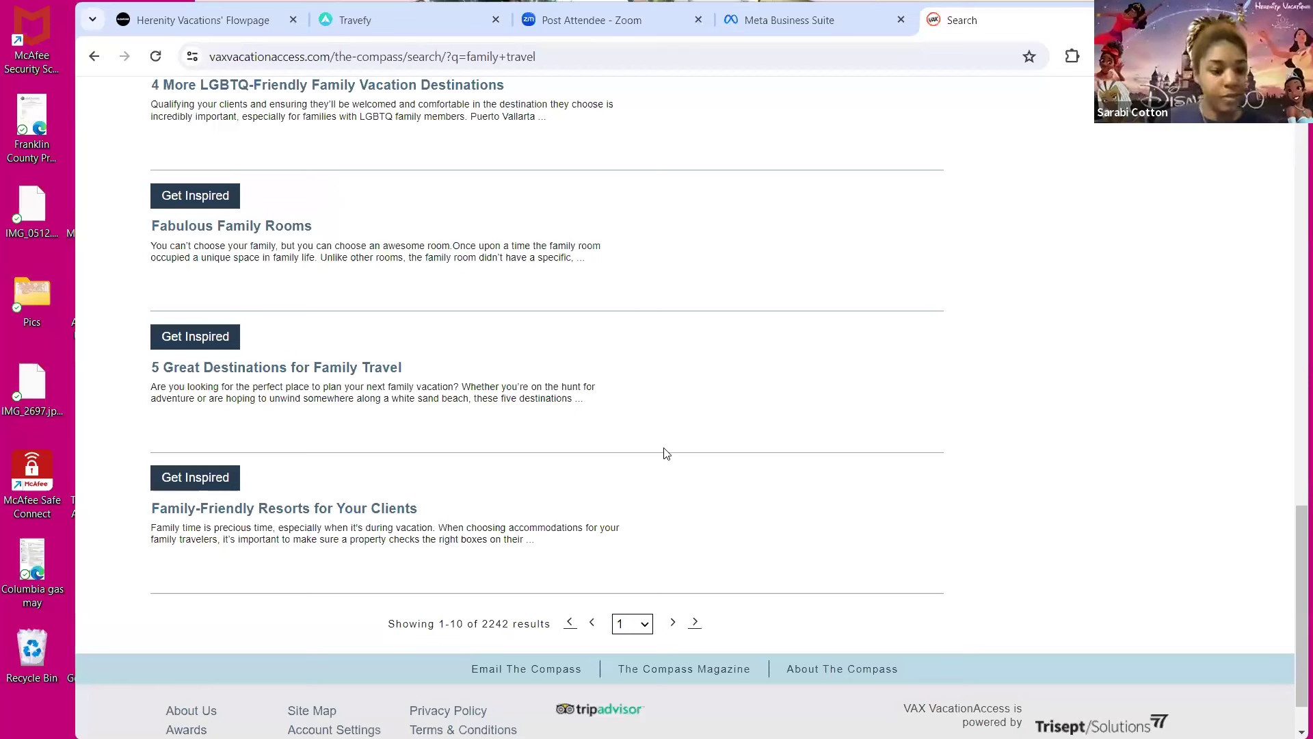
key("5")
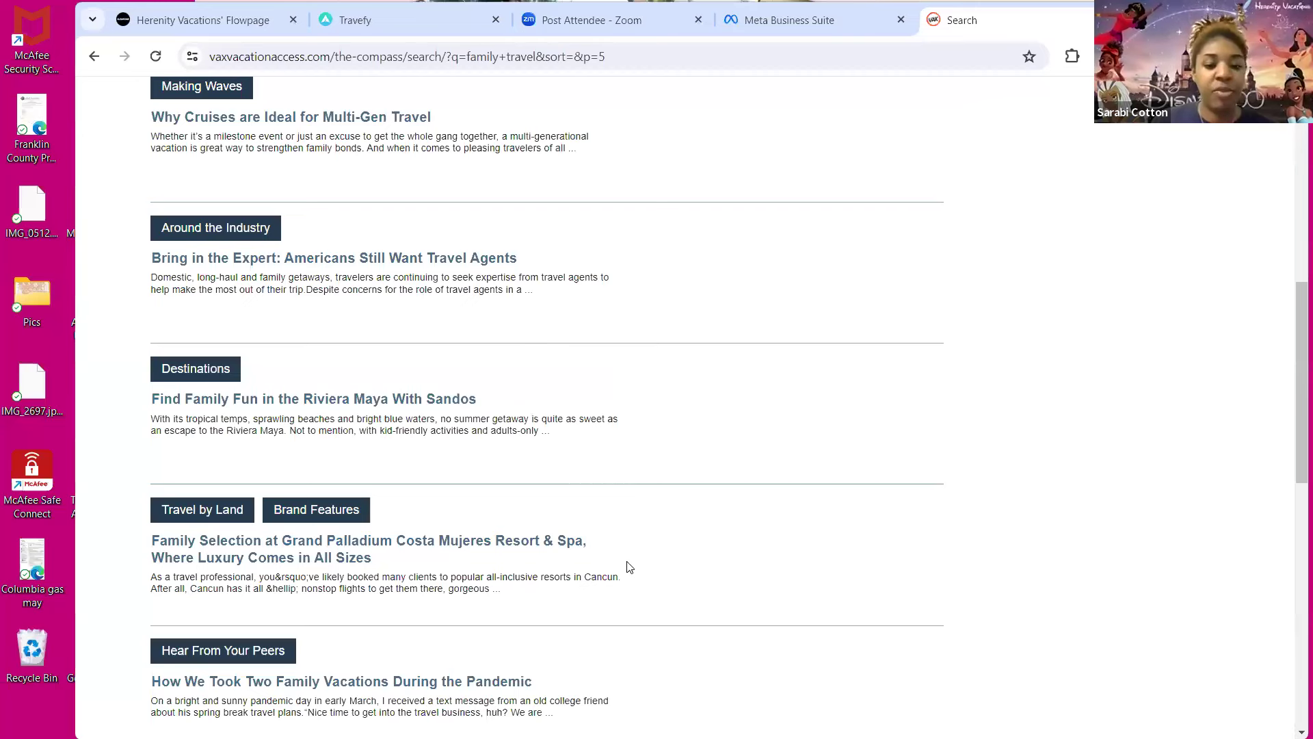
scroll(596, 565, "down", 10)
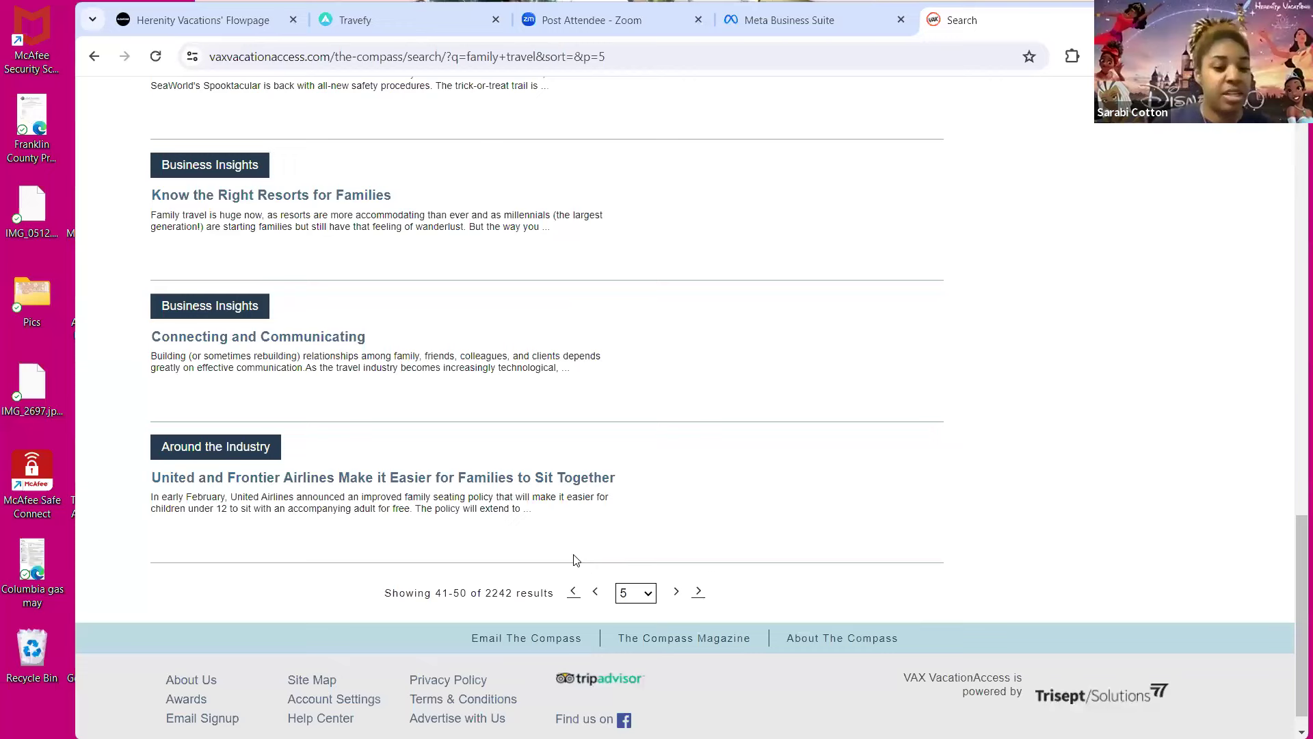
left_click(595, 591)
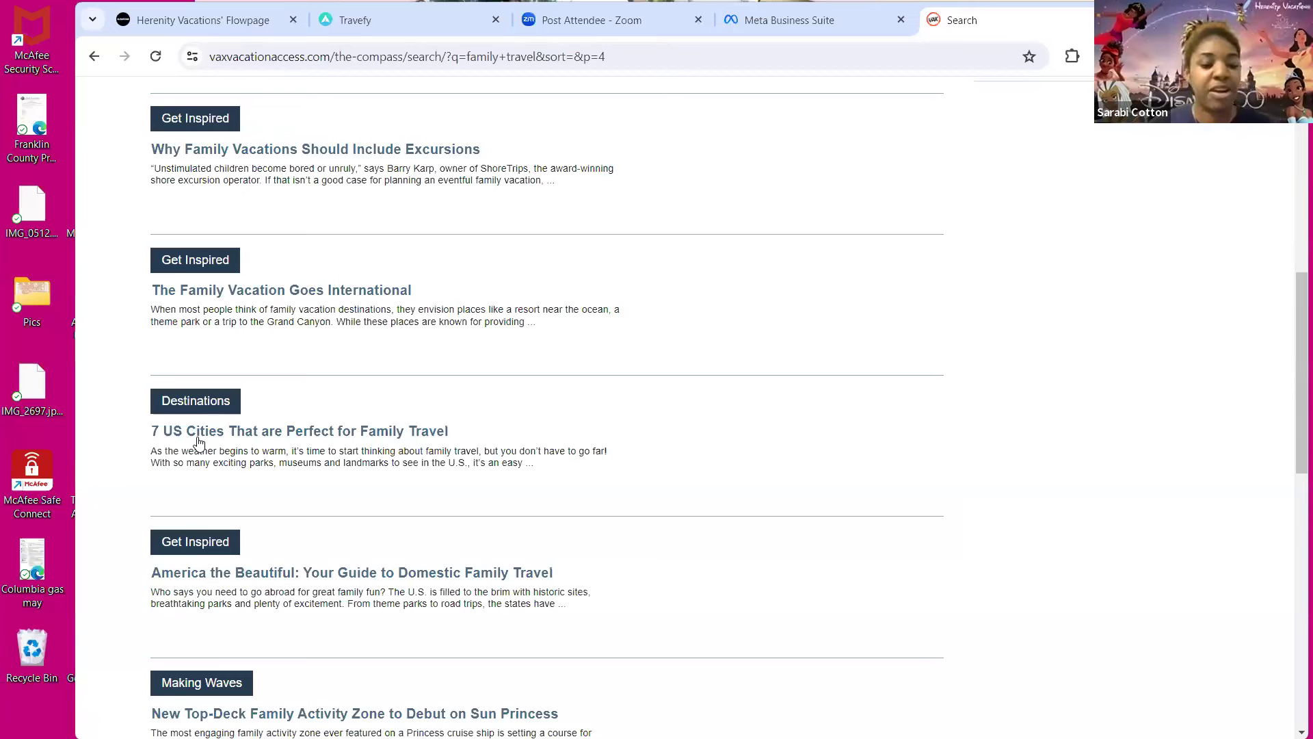
left_click(199, 438)
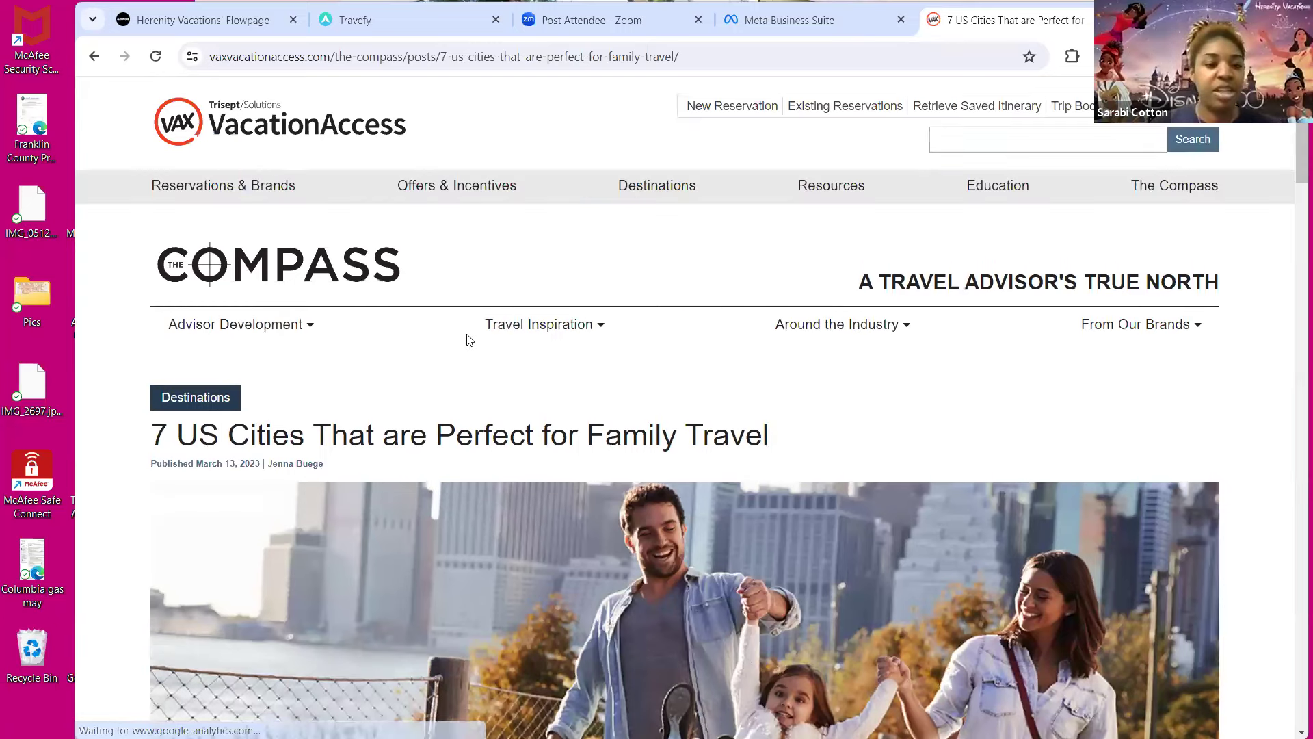
Save the article's Gatlinburg, New York City and Chicago images to Downloads as p1, p2 and p3.
scroll(544, 407, "down", 10)
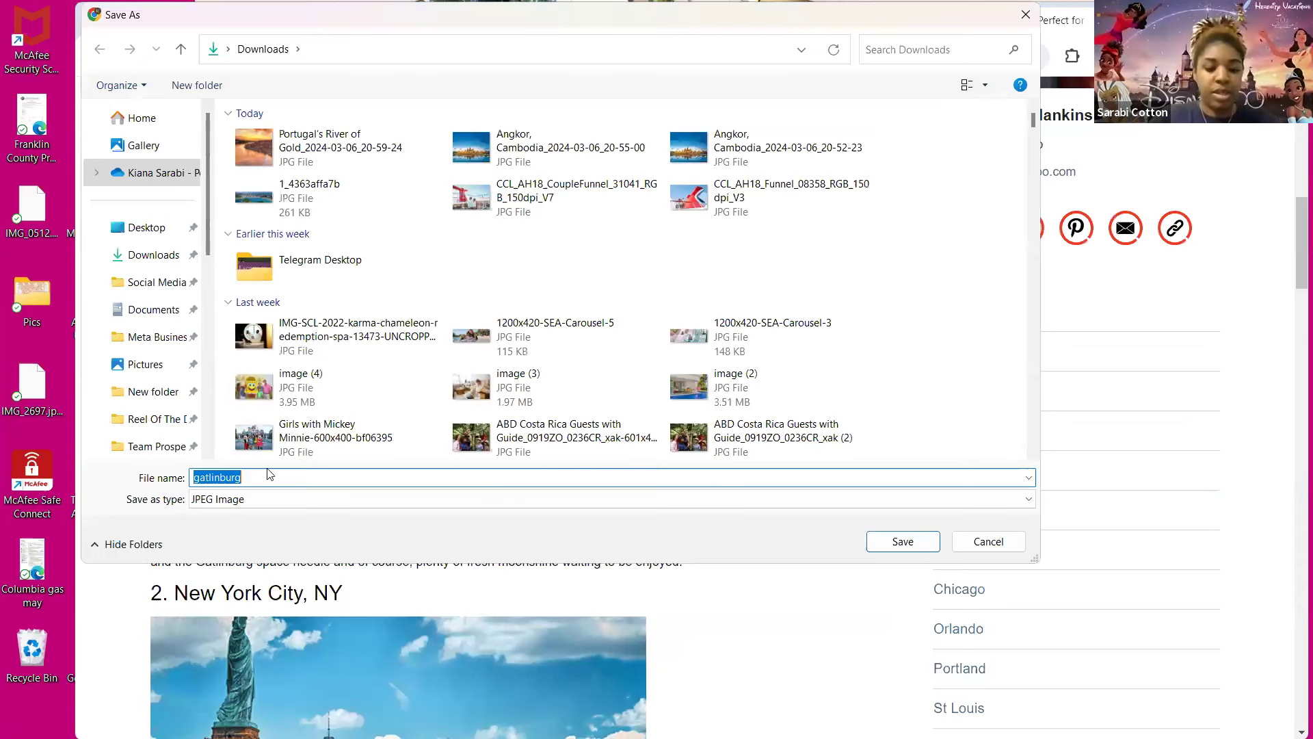
key("Return")
scroll(267, 472, "down", 1)
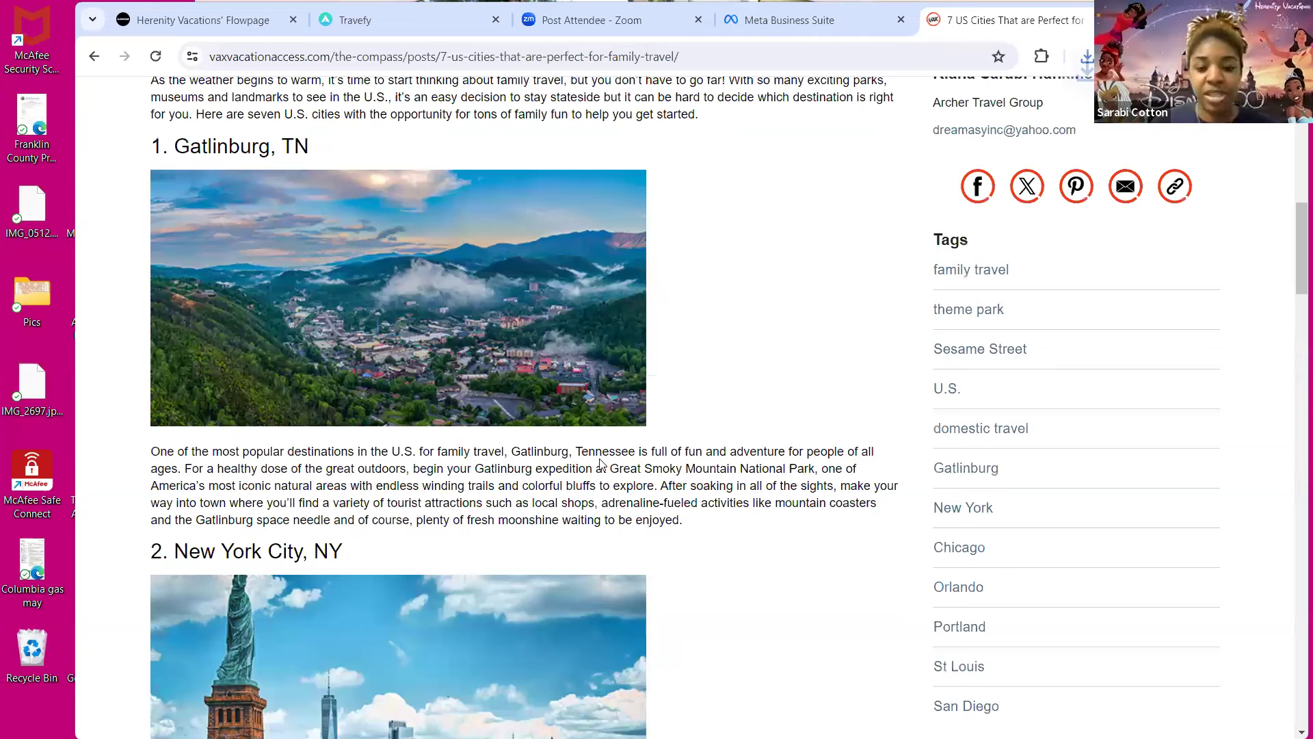
scroll(418, 375, "down", 3)
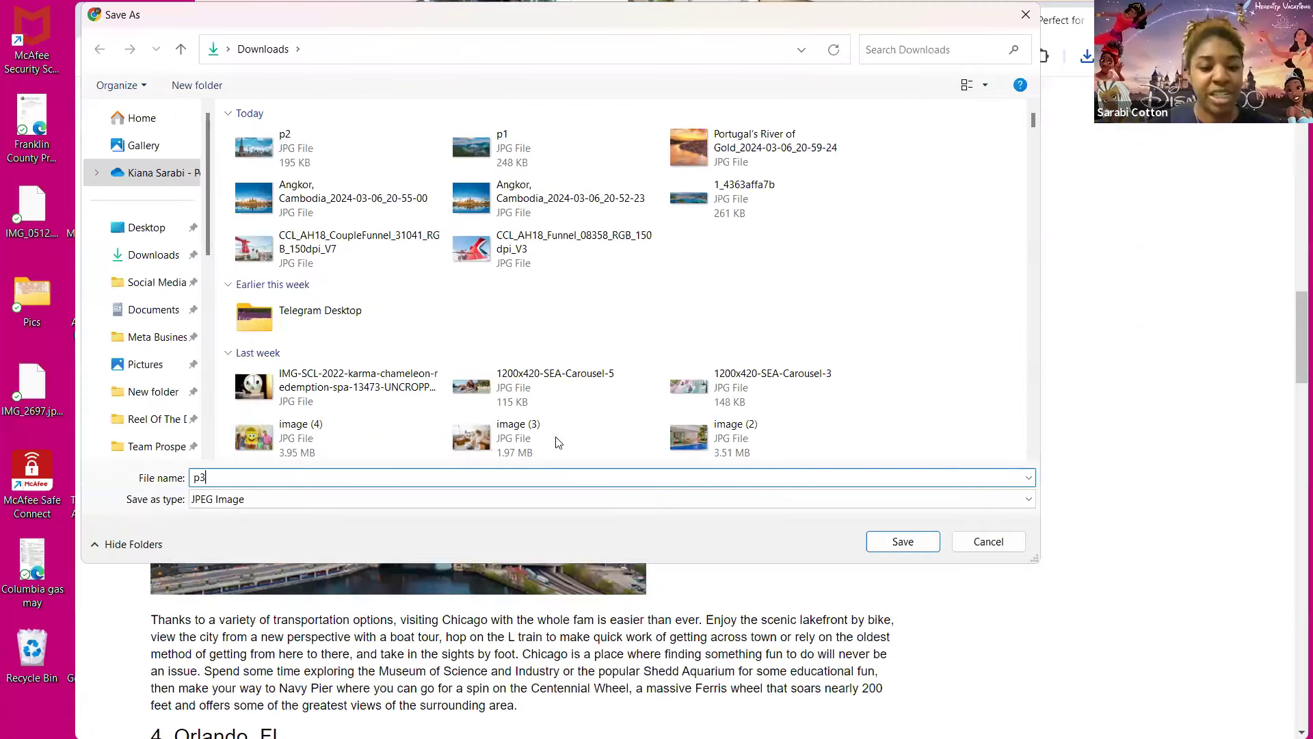
key("Return")
Save the article's Orlando image to Downloads as p4.
scroll(552, 444, "down", 6)
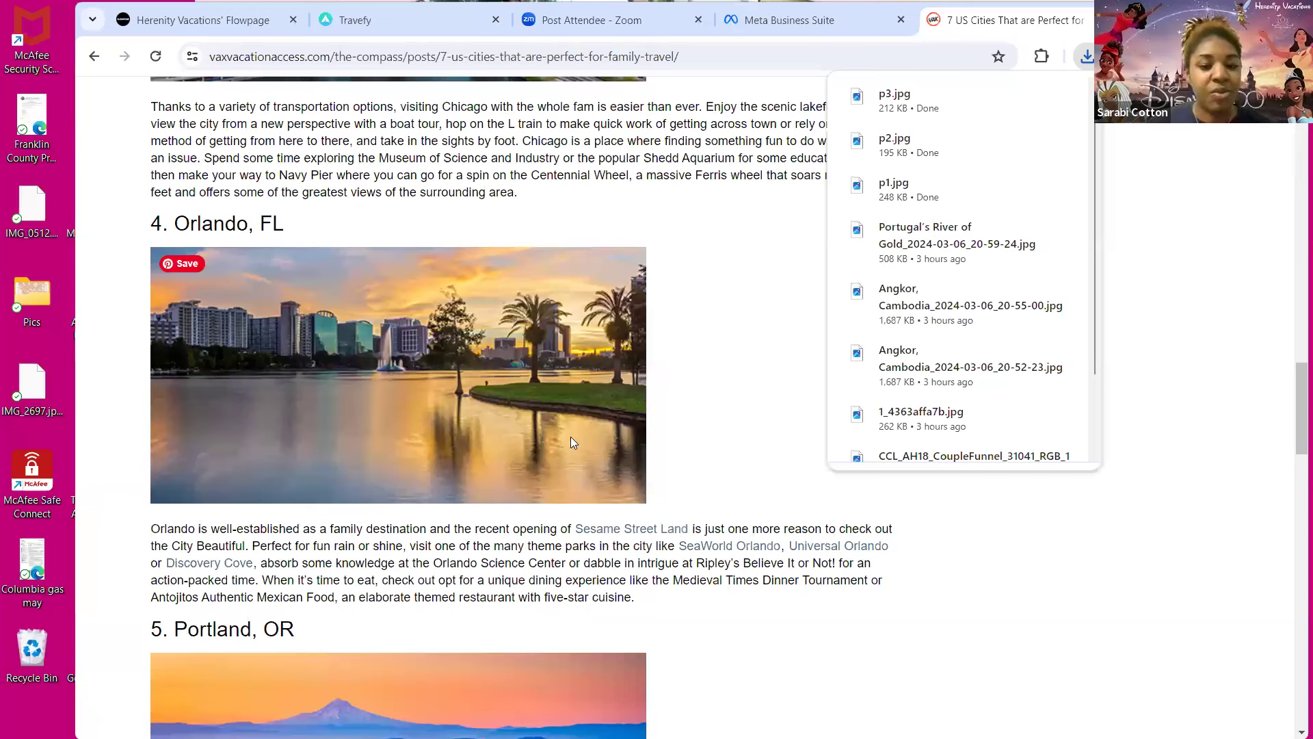
left_click(368, 458)
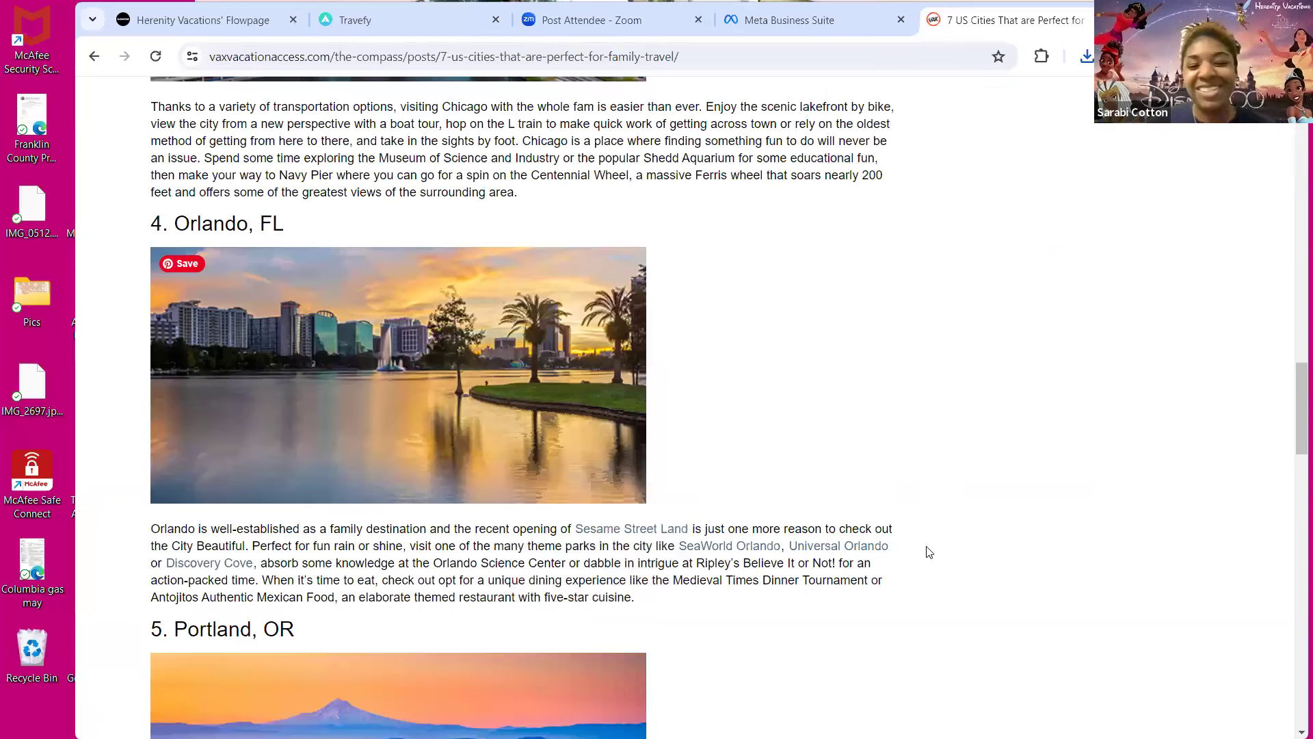
right_click(559, 400)
key("v")
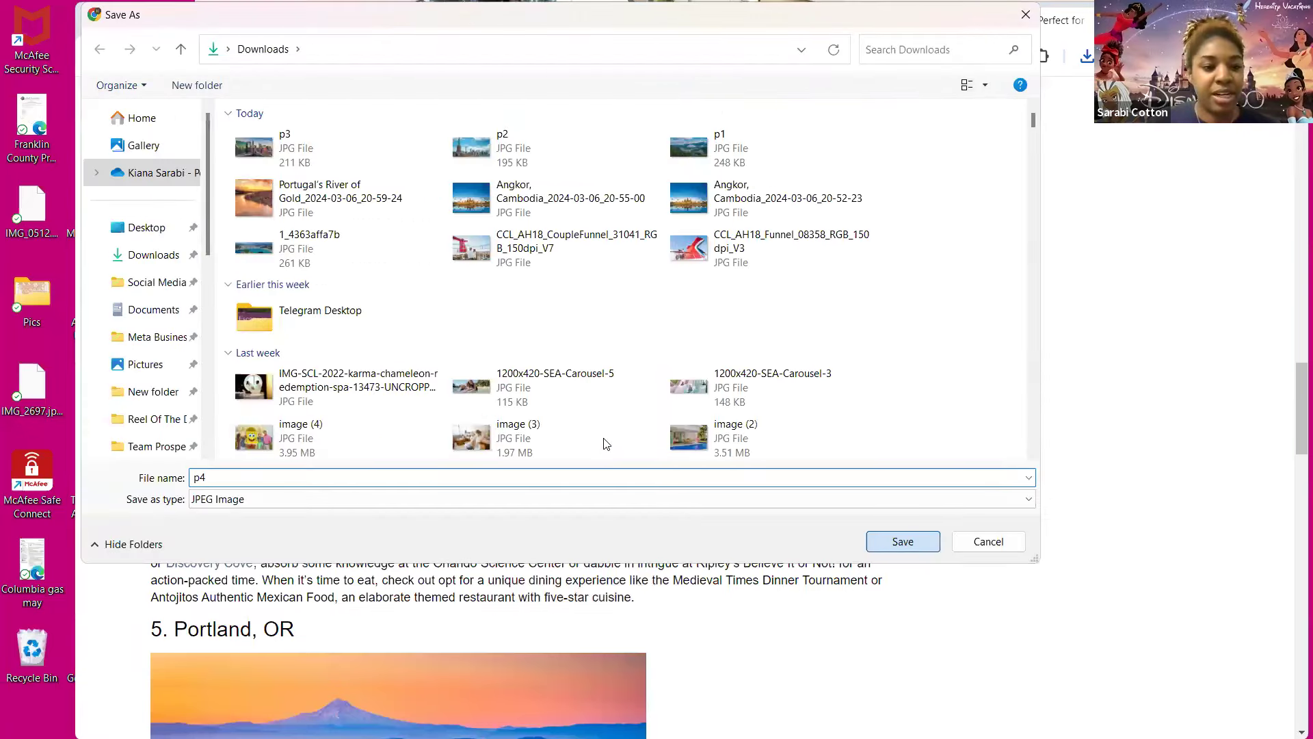
key("Return")
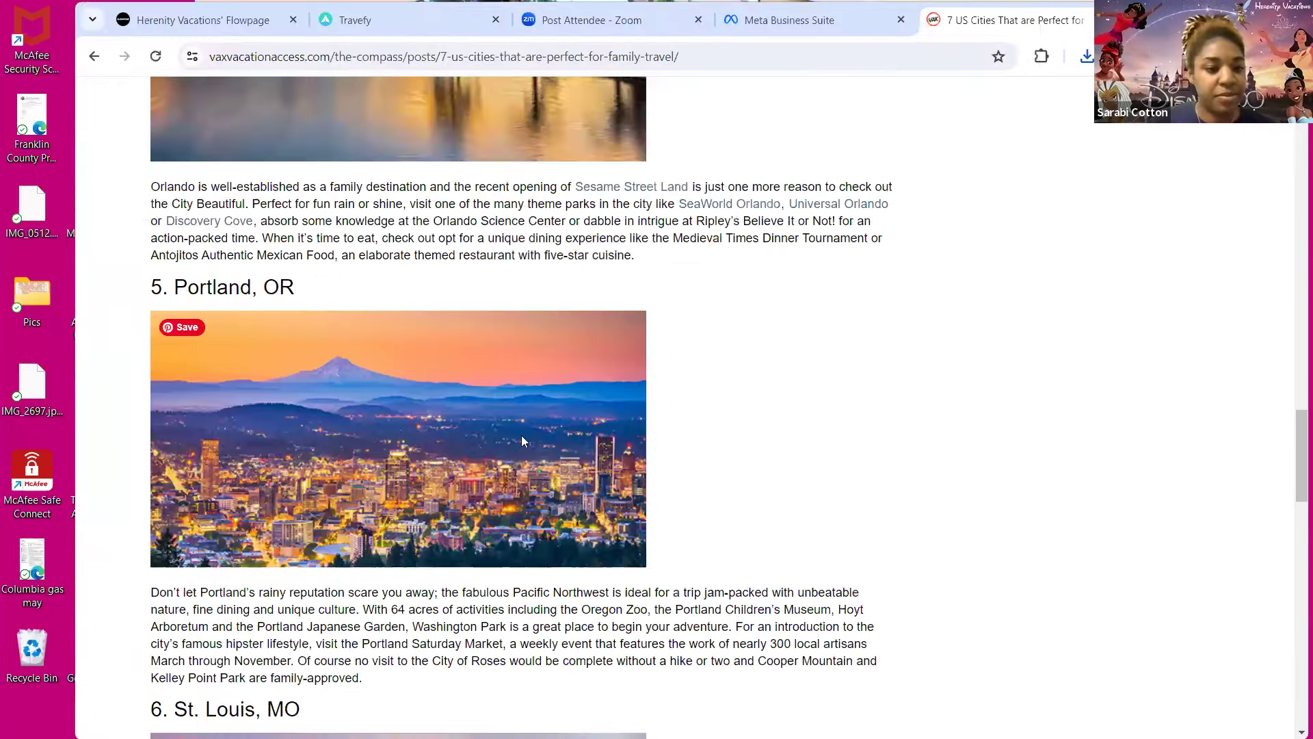
Save the article's Portland image to Downloads as p5.
right_click(313, 473)
key("v")
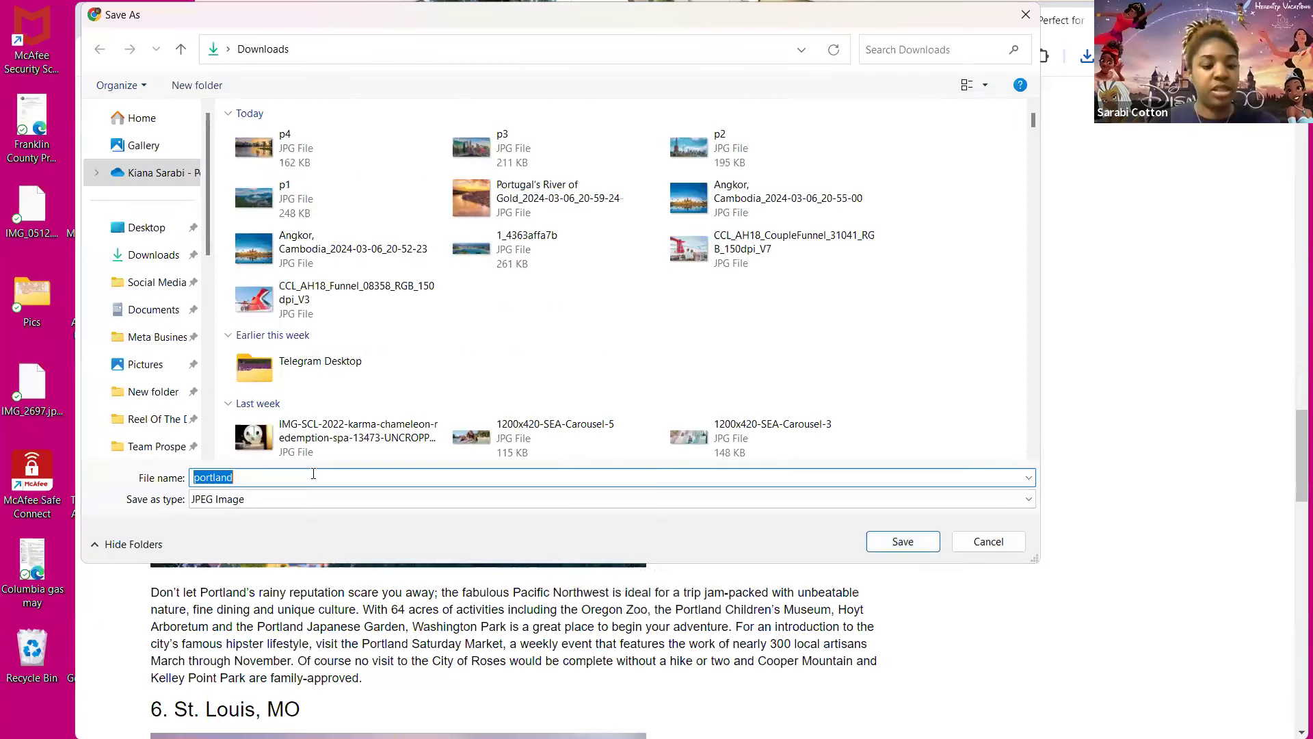
type("p6")
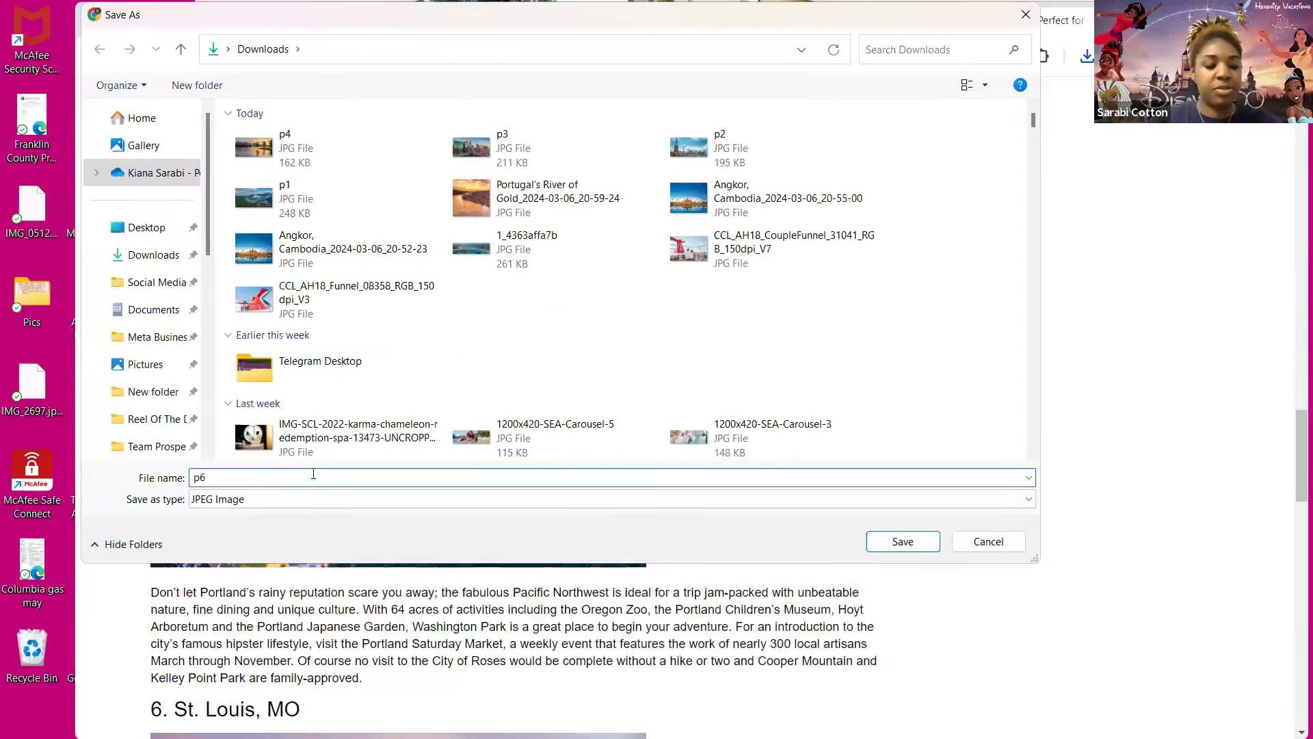
key("BackSpace")
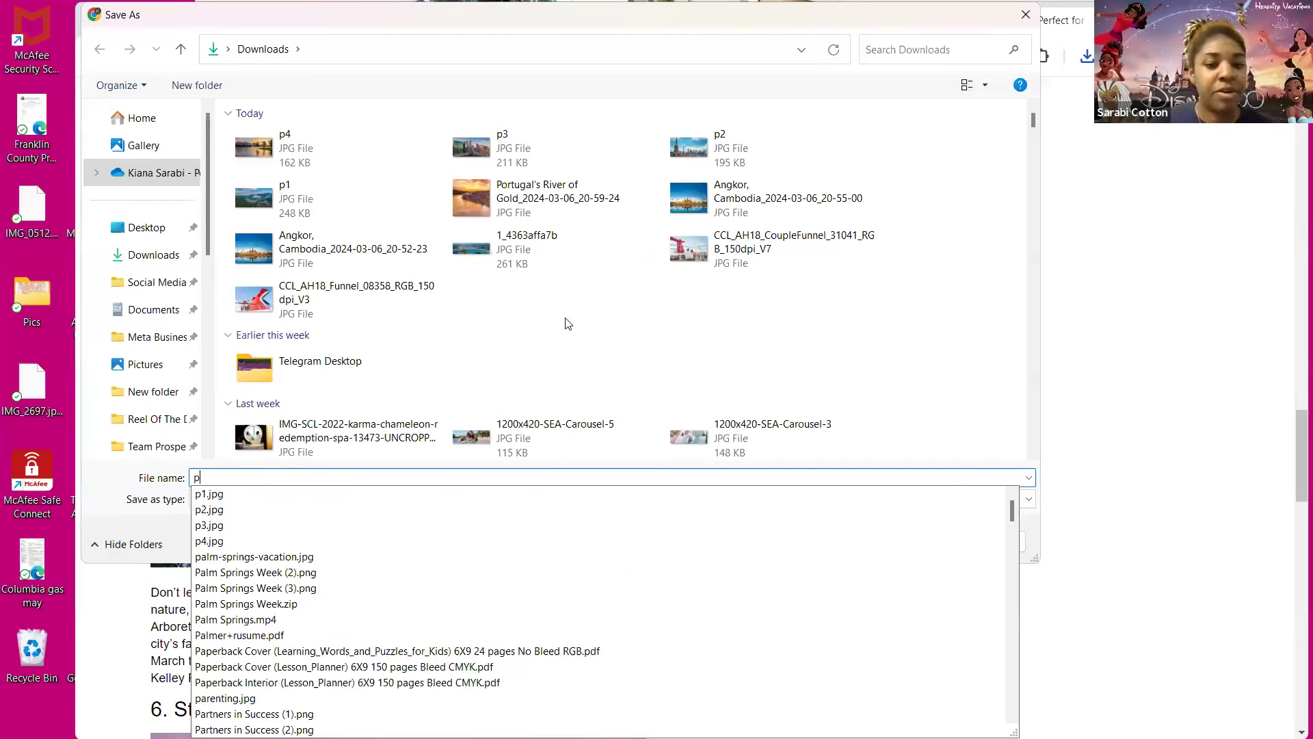
type("5")
key("Return")
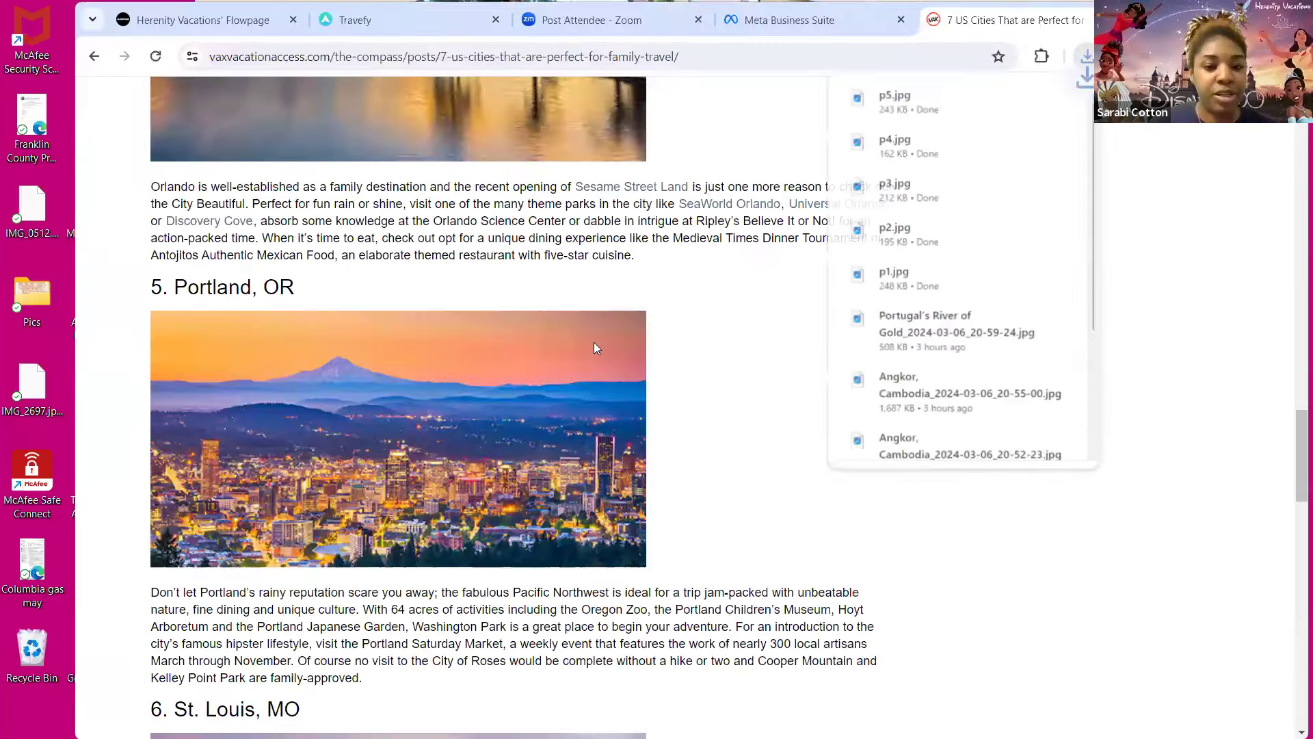